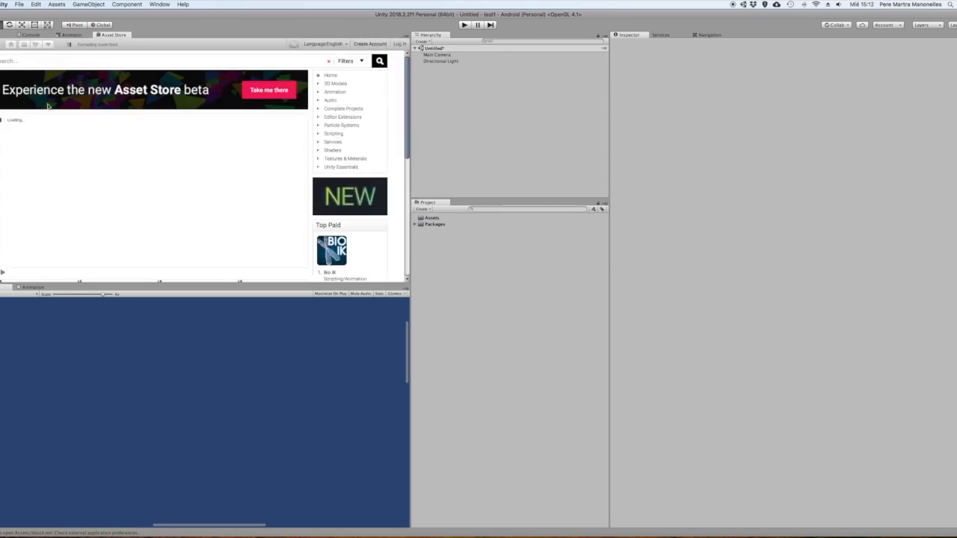
# Search the Asset Store for anima2d and import the complete Unity Anima2D package into the project
pyautogui.click(25, 58)
pyautogui.write('anima2d')
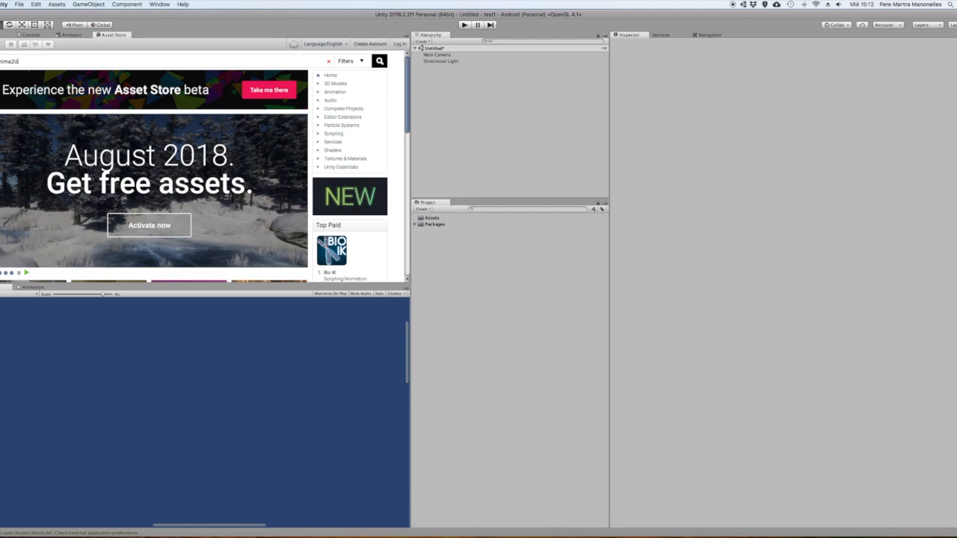
pyautogui.press('Return')
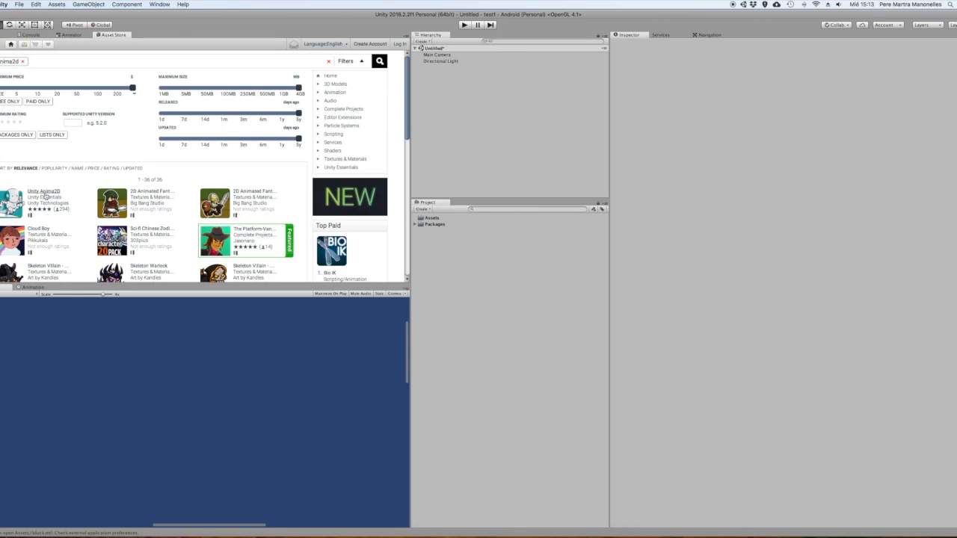
pyautogui.click(46, 197)
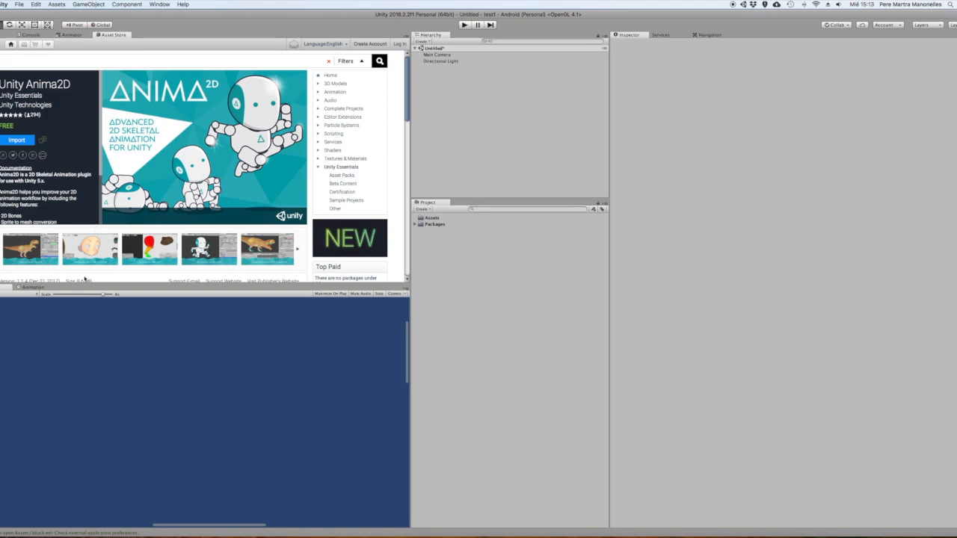
pyautogui.click(18, 141)
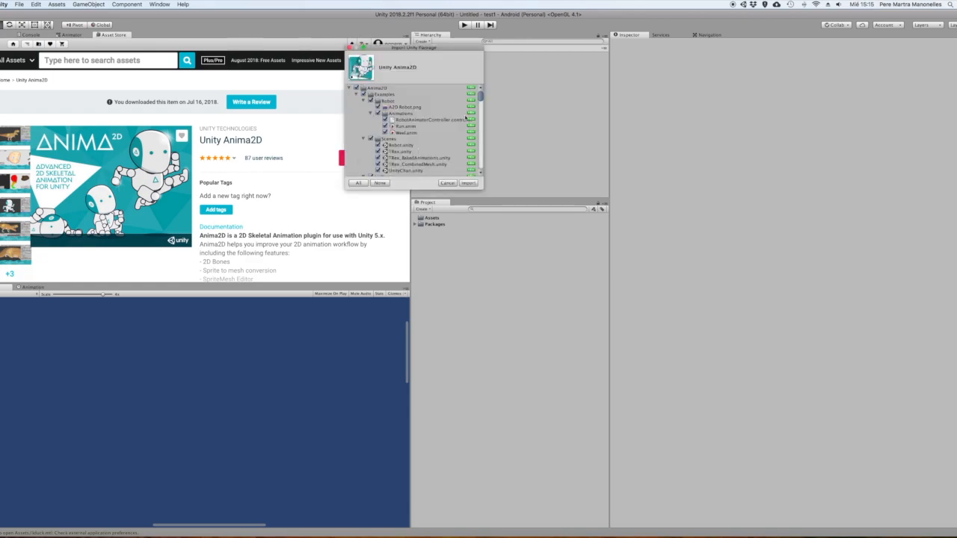
pyautogui.click(468, 183)
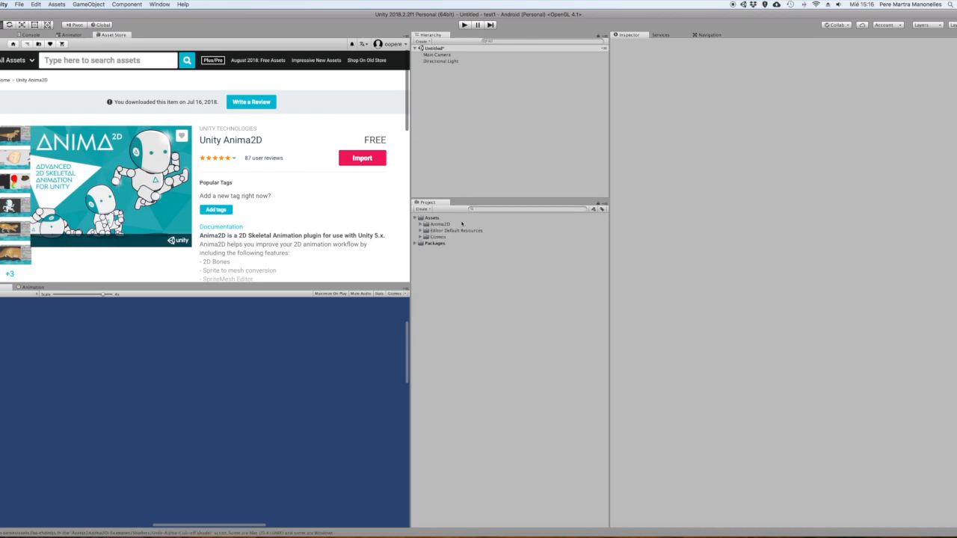
# Examine the imported Anima2D folder among the project's assets
pyautogui.click(441, 225)
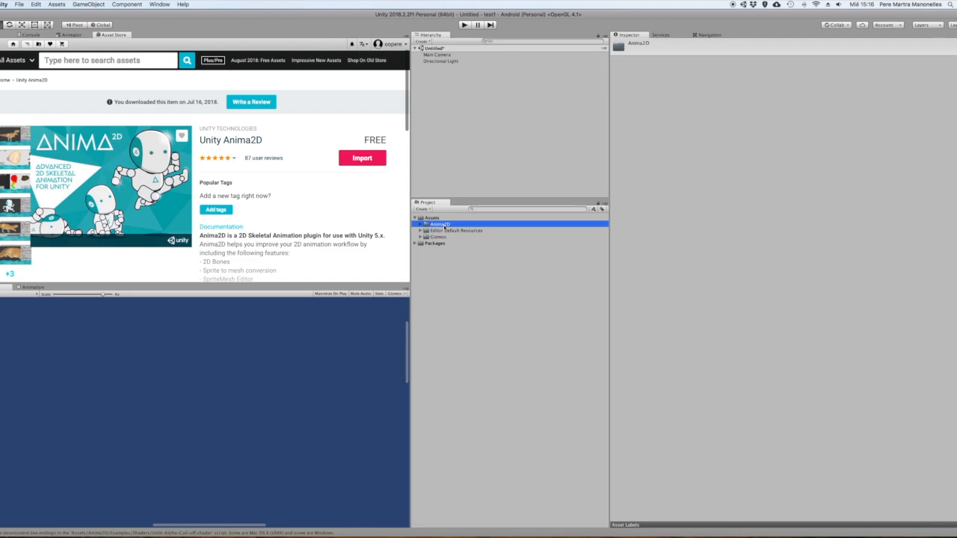
pyautogui.click(420, 225)
pyautogui.click(420, 224)
pyautogui.click(469, 302)
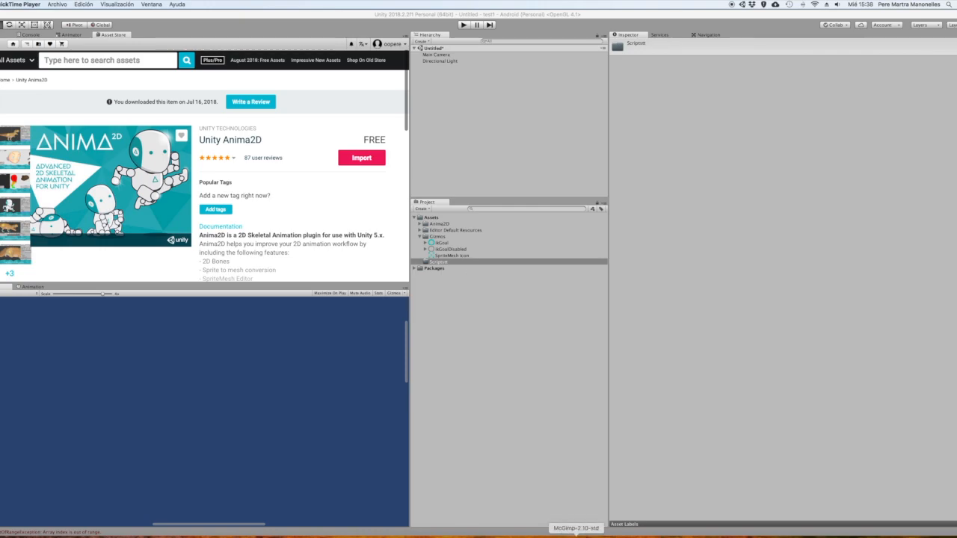
# Switch to GIMP and move its window so the toolbox, the skeleton drawing and the layers are all fully in view
pyautogui.click(575, 535)
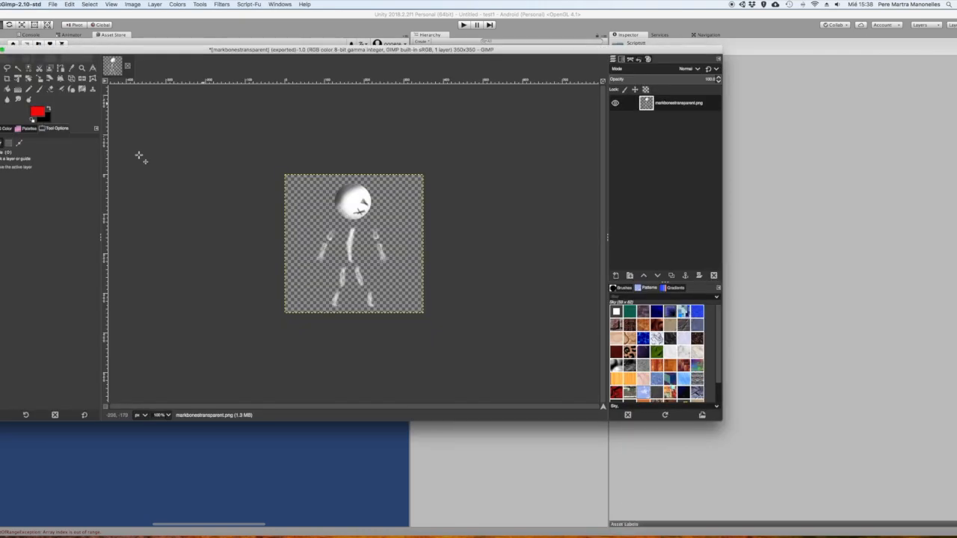
pyautogui.moveTo(0, 63)
pyautogui.mouseDown()
pyautogui.moveTo(185, 63)
pyautogui.moveTo(106, 62)
pyautogui.mouseUp()
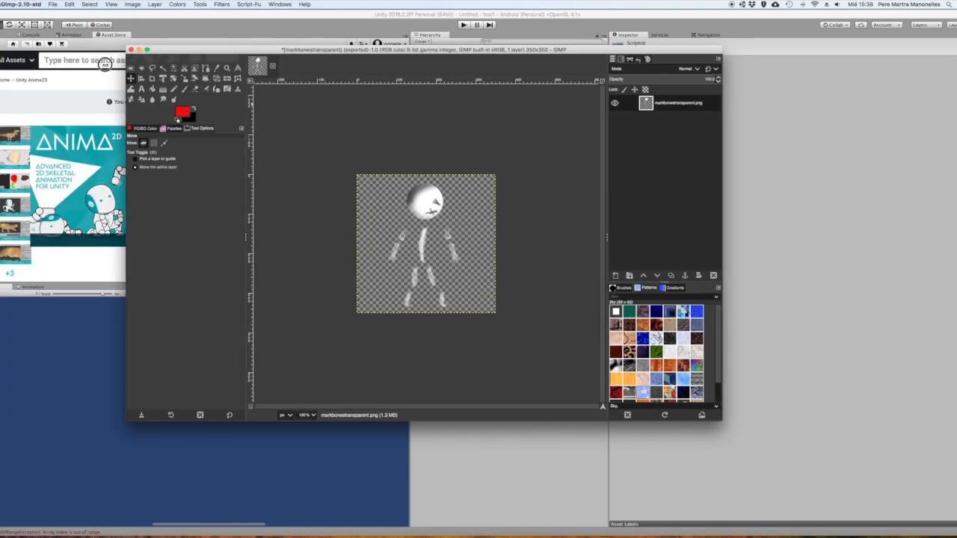
pyautogui.moveTo(260, 48); pyautogui.dragTo(187, 34)
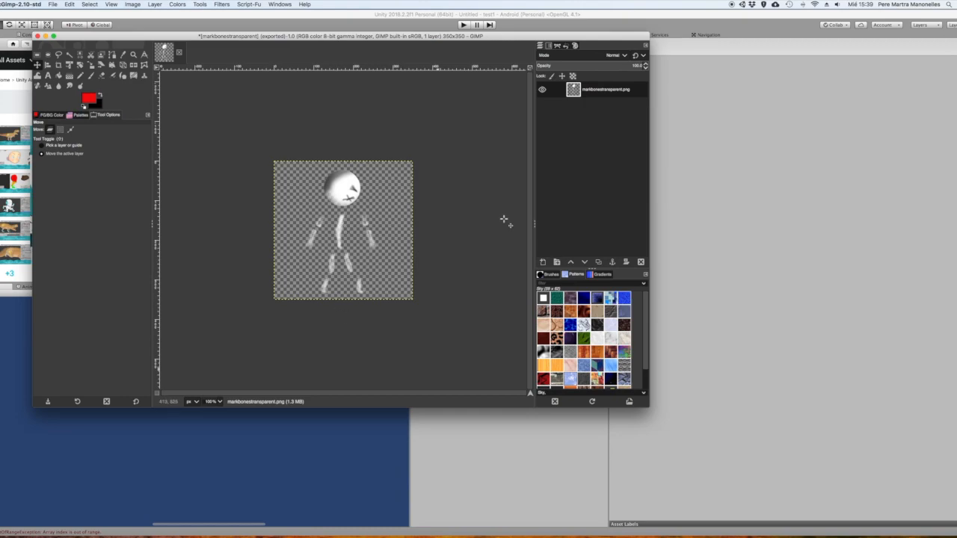
# Export the skeleton drawing as markbonestransparent.png into the subfolder of tutoriales/test1/Assets, keeping the default PNG options
pyautogui.click(53, 4)
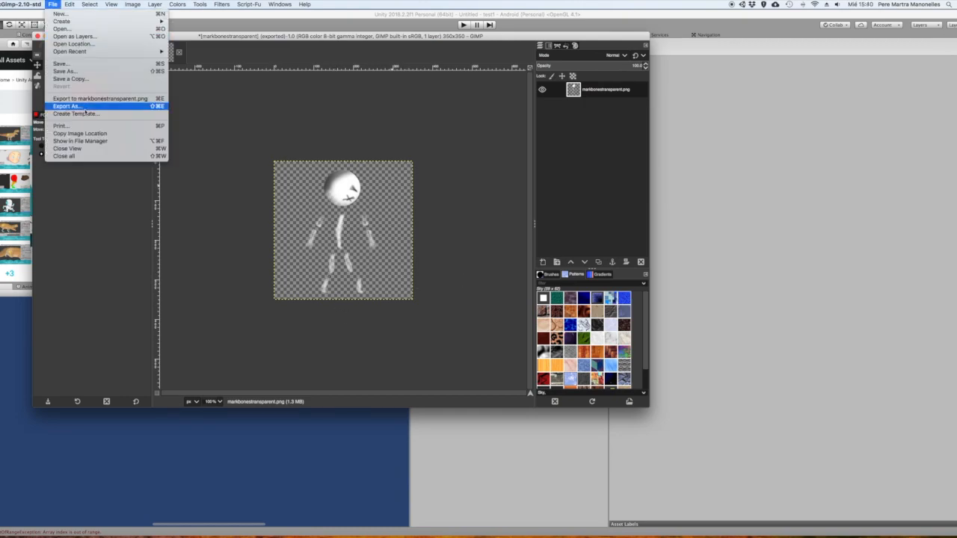
pyautogui.click(85, 105)
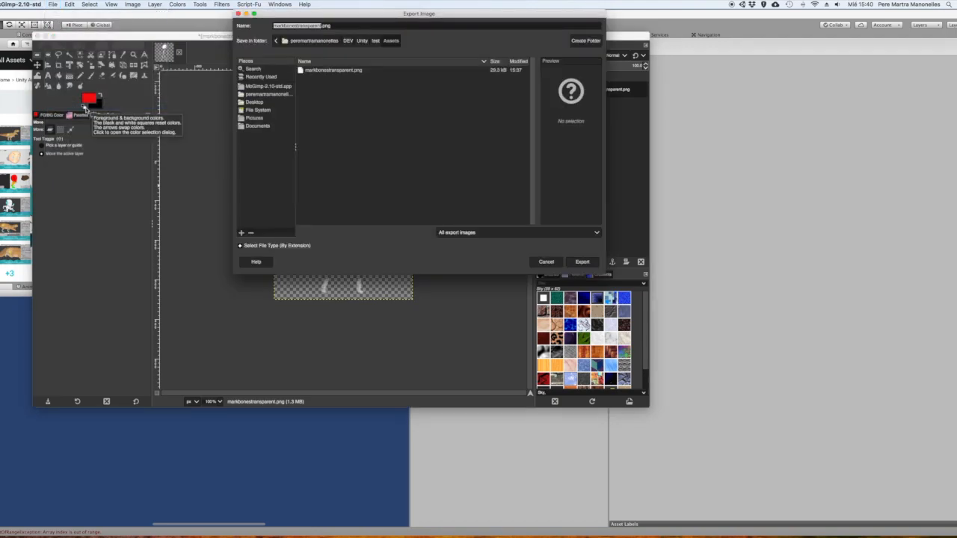
pyautogui.moveTo(430, 18); pyautogui.dragTo(311, 64)
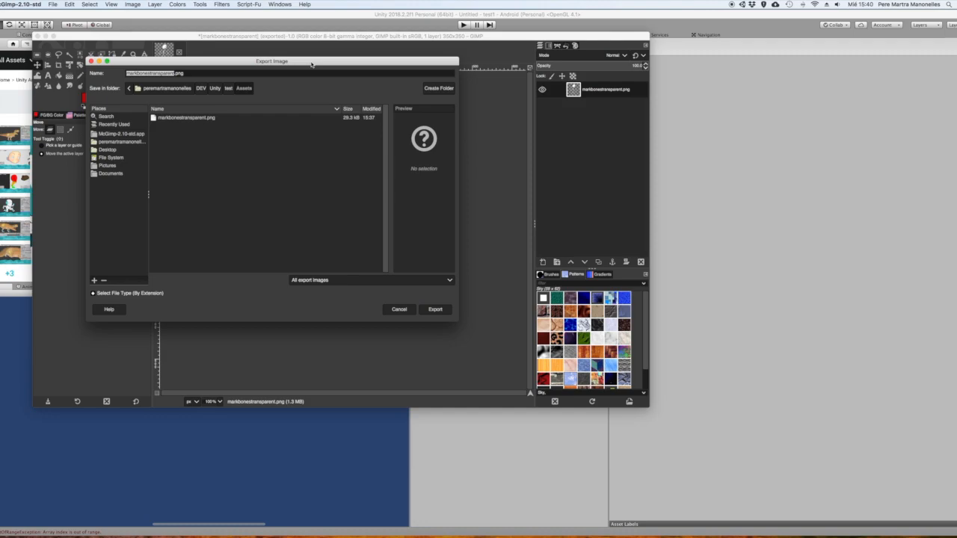
pyautogui.click(220, 92)
pyautogui.click(441, 313)
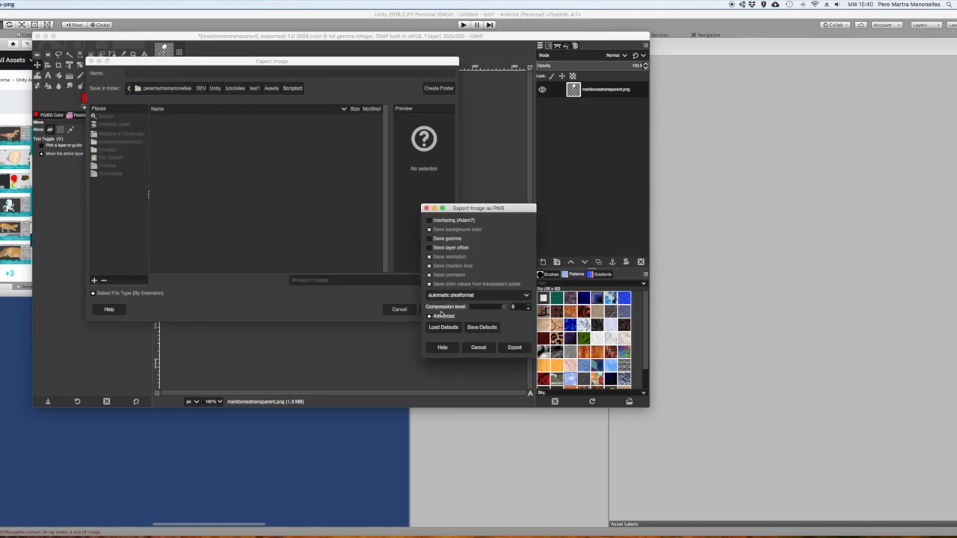
pyautogui.click(515, 348)
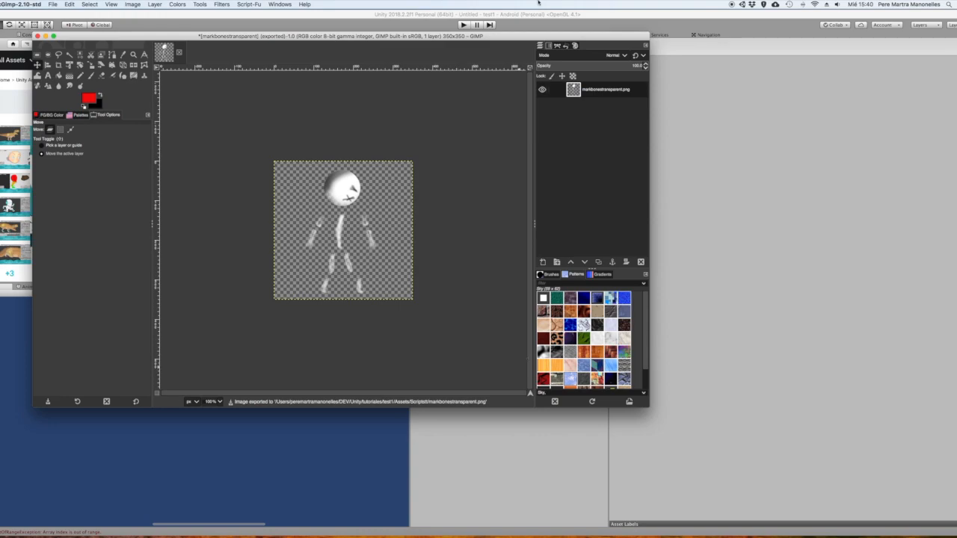
# Switch to Unity and set the exported markbonestransparent image's texture type to Sprite (2D and UI) and its sprite mode to Multiple
pyautogui.click(560, 17)
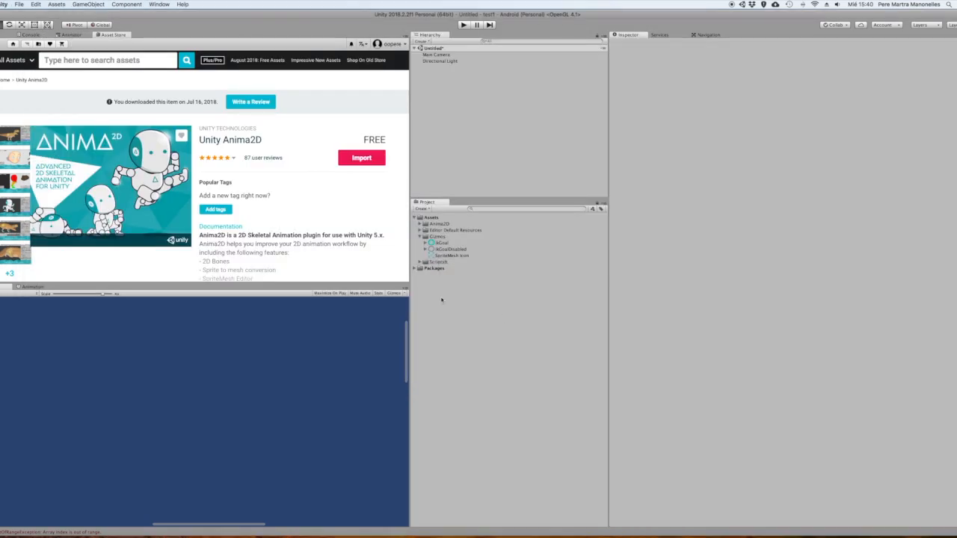
pyautogui.click(425, 262)
pyautogui.click(421, 263)
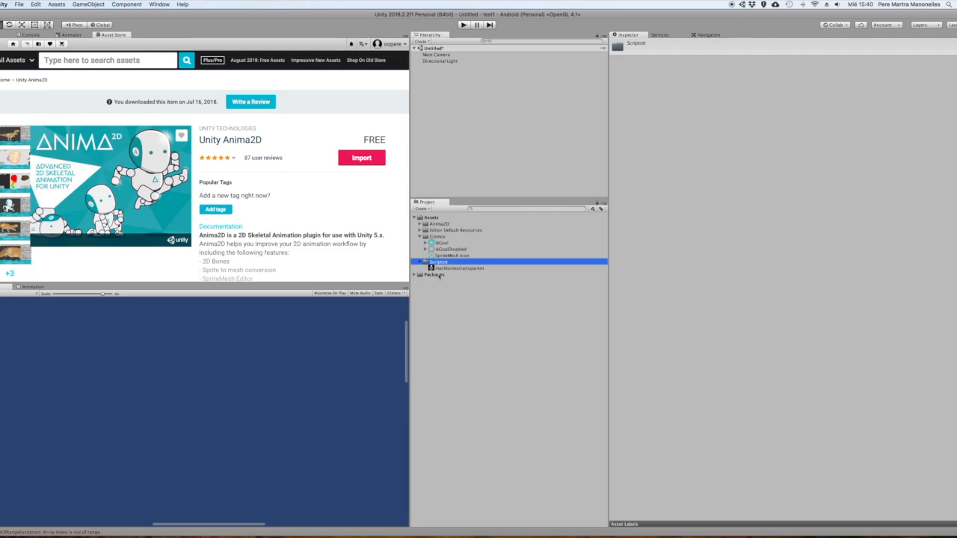
pyautogui.click(459, 268)
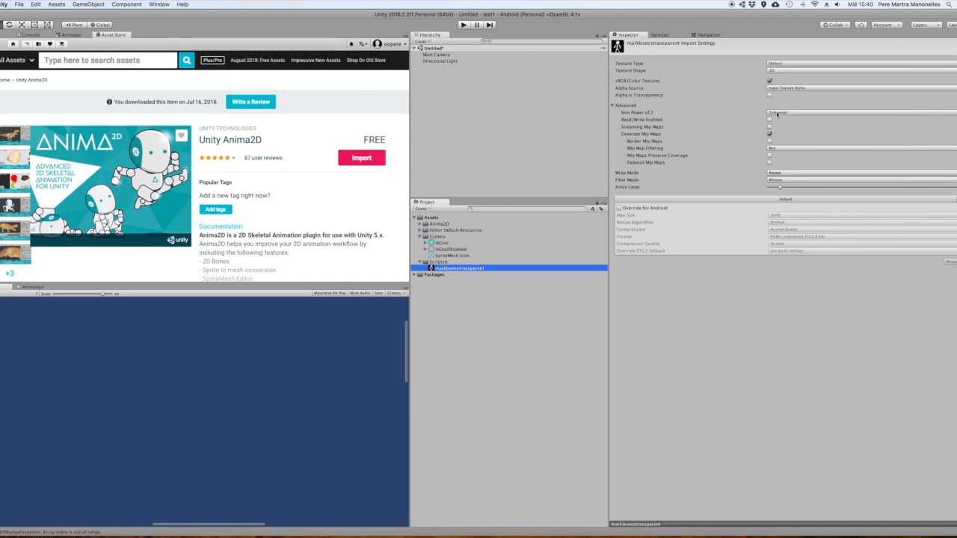
pyautogui.press('super+Tab')
pyautogui.click(795, 64)
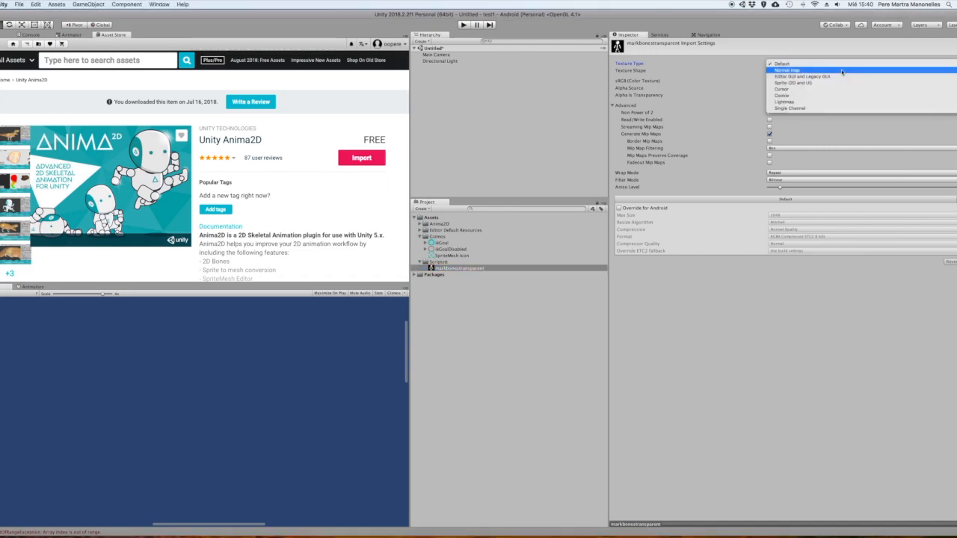
pyautogui.click(822, 82)
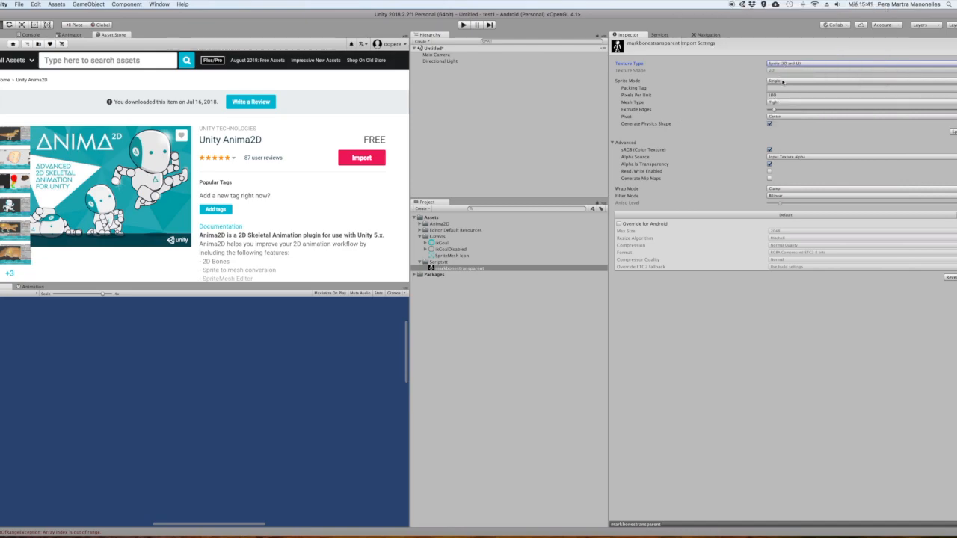
pyautogui.click(782, 82)
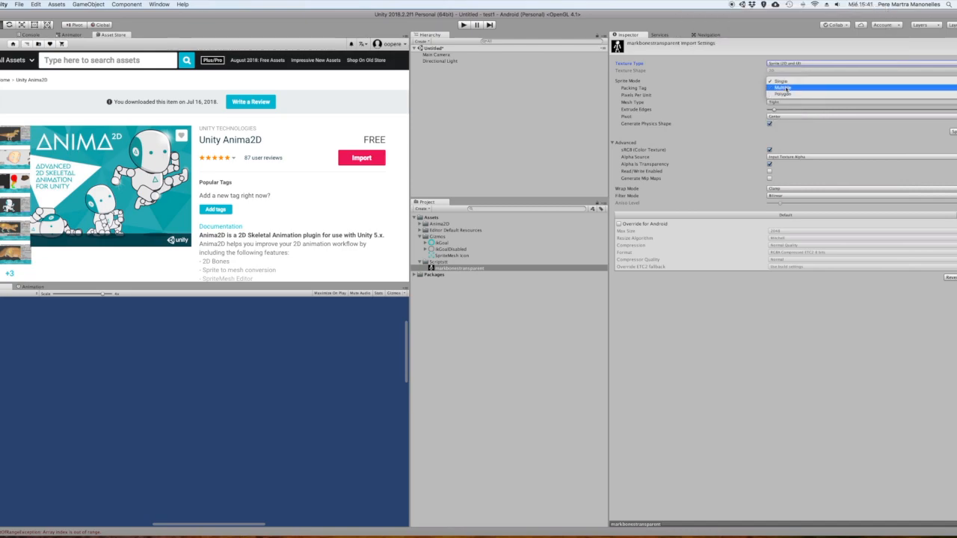
pyautogui.click(781, 88)
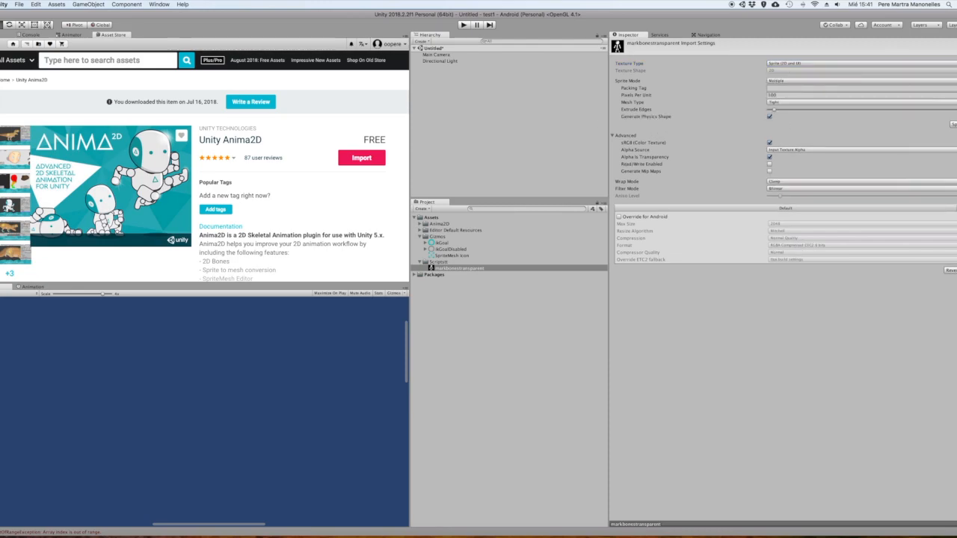
# Apply the import settings and slice the image in the Sprite Editor with type Automatic, pivot Center and method Delete Existing
pyautogui.click(953, 124)
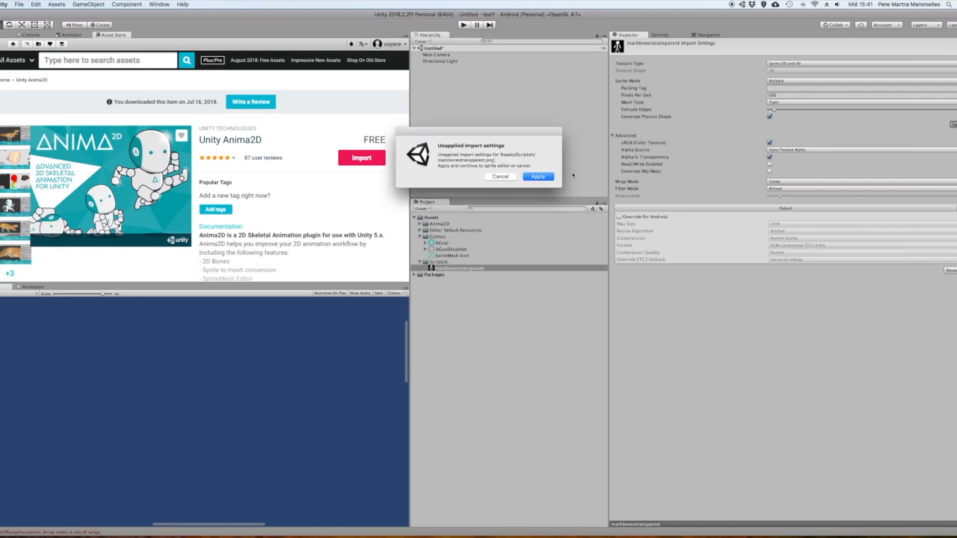
pyautogui.click(544, 177)
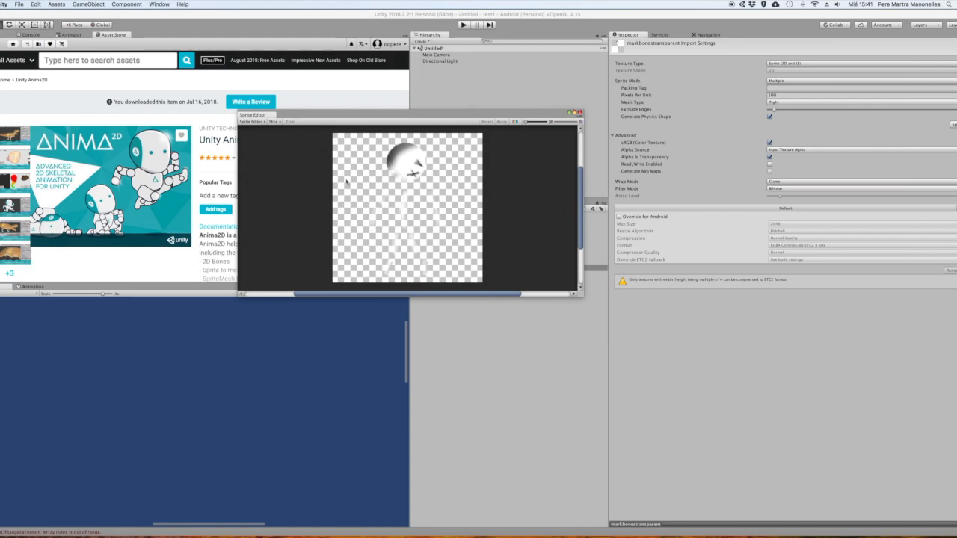
pyautogui.click(279, 121)
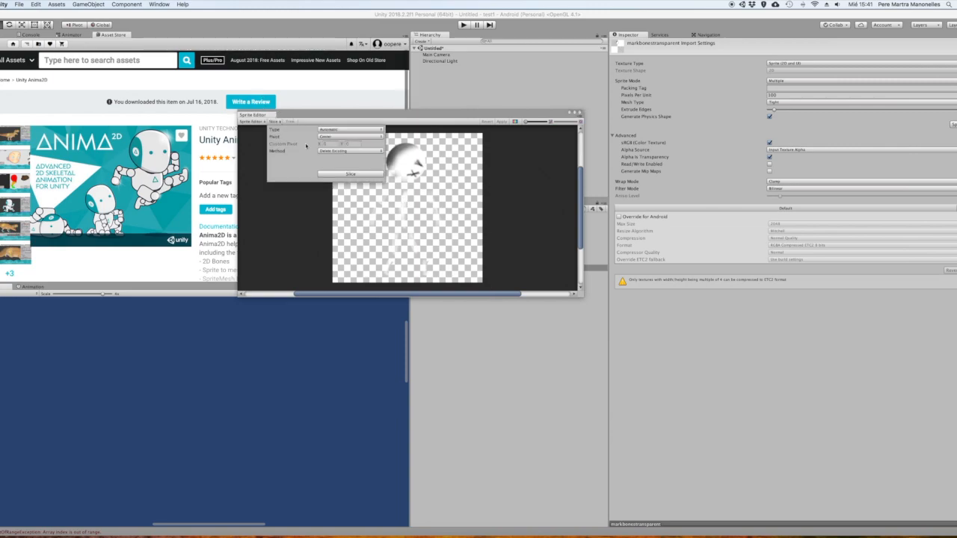
pyautogui.click(360, 175)
# Check the individual head, torso, arm and leg slices, apply the slicing and close the Sprite Editor
pyautogui.click(416, 140)
pyautogui.click(397, 161)
pyautogui.click(396, 203)
pyautogui.click(395, 246)
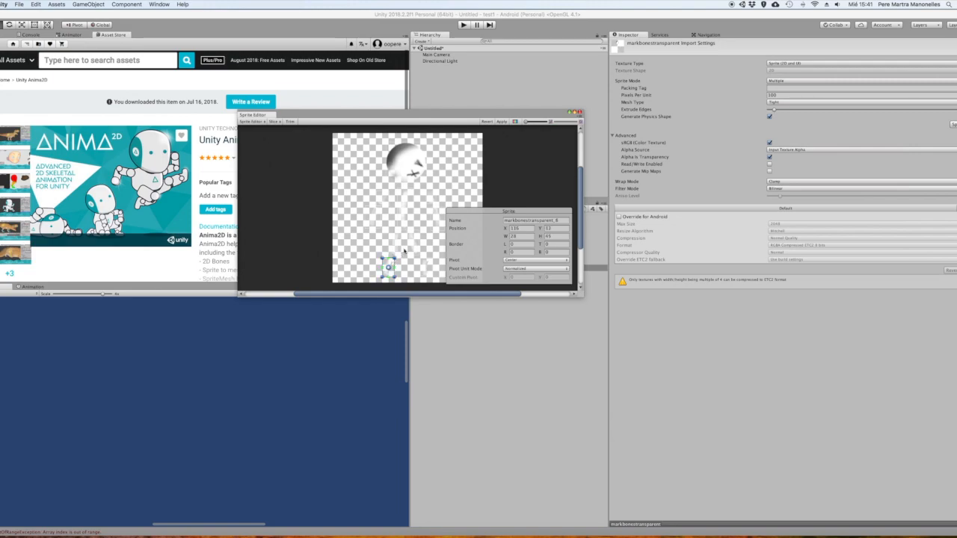
pyautogui.click(426, 267)
pyautogui.click(434, 213)
pyautogui.click(374, 211)
pyautogui.click(502, 121)
pyautogui.click(579, 112)
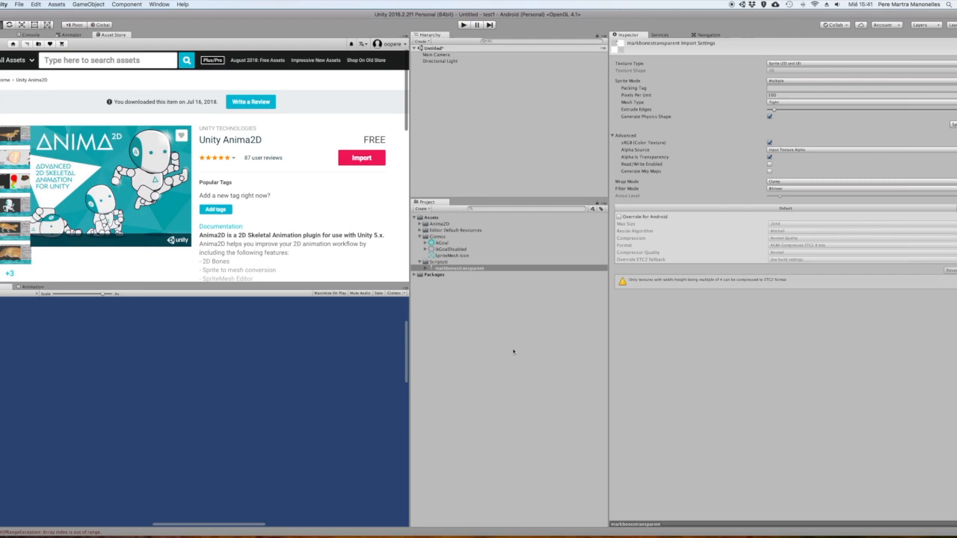
# Expand the sliced markbonestransparent image in the project and inspect its first sprite, markbonestransparent_0
pyautogui.click(427, 268)
pyautogui.click(426, 268)
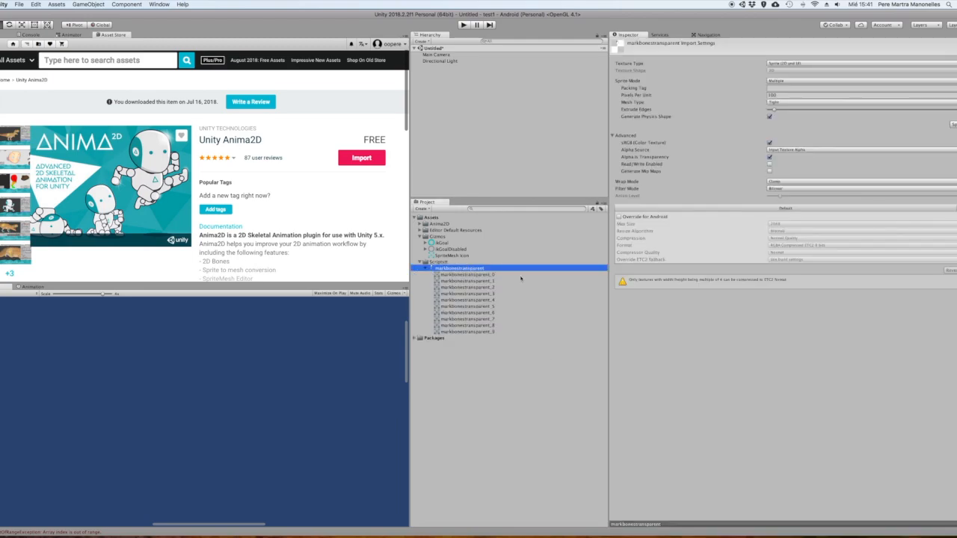
pyautogui.click(480, 275)
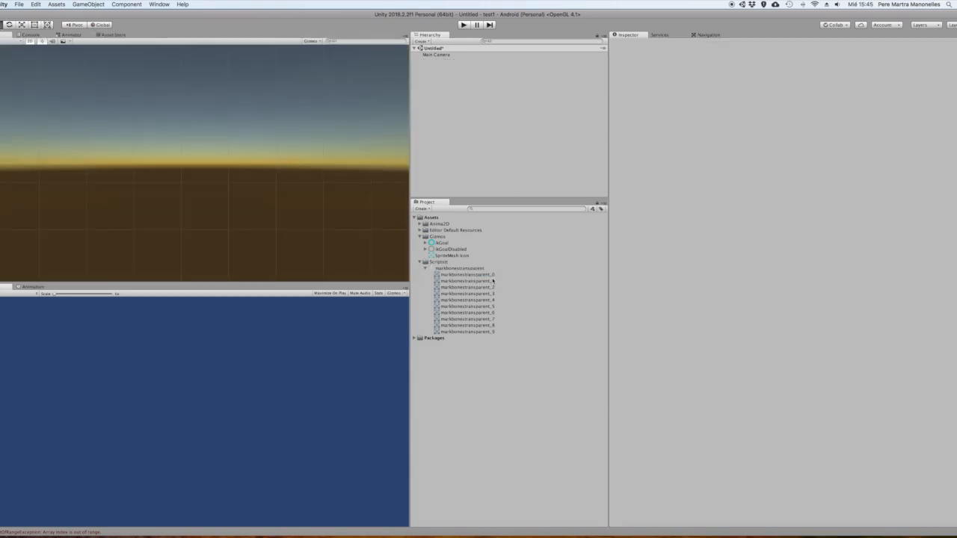
pyautogui.click(467, 275)
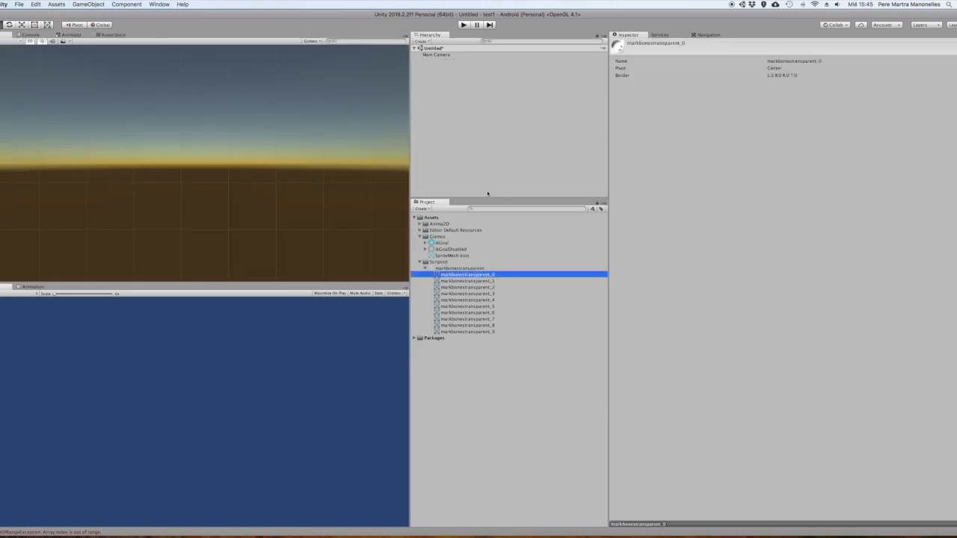
# Place the sprites markbonestransparent_0 to markbonestransparent_5 in the scene, assembling the skeleton's head, torso and both arms
pyautogui.moveTo(452, 274); pyautogui.dragTo(204, 110)
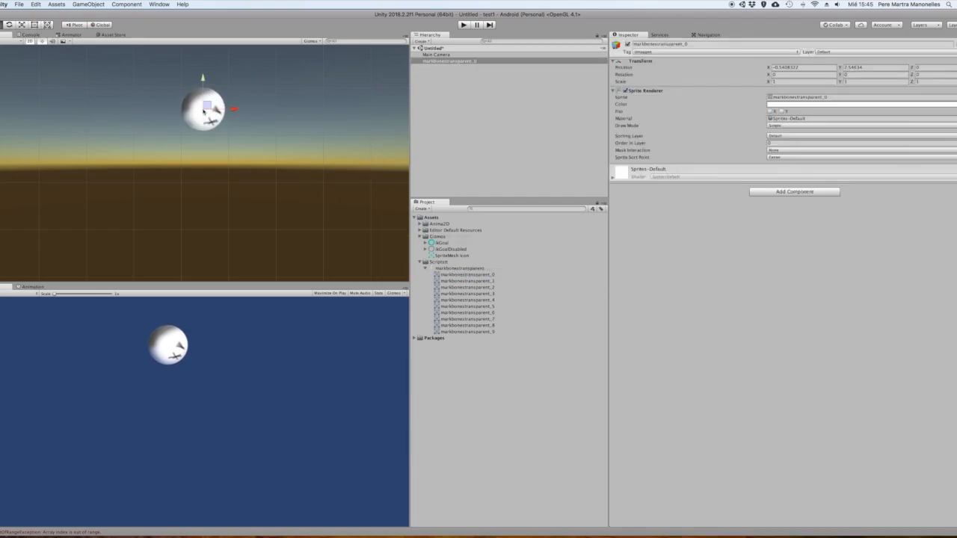
pyautogui.moveTo(459, 281); pyautogui.dragTo(176, 148)
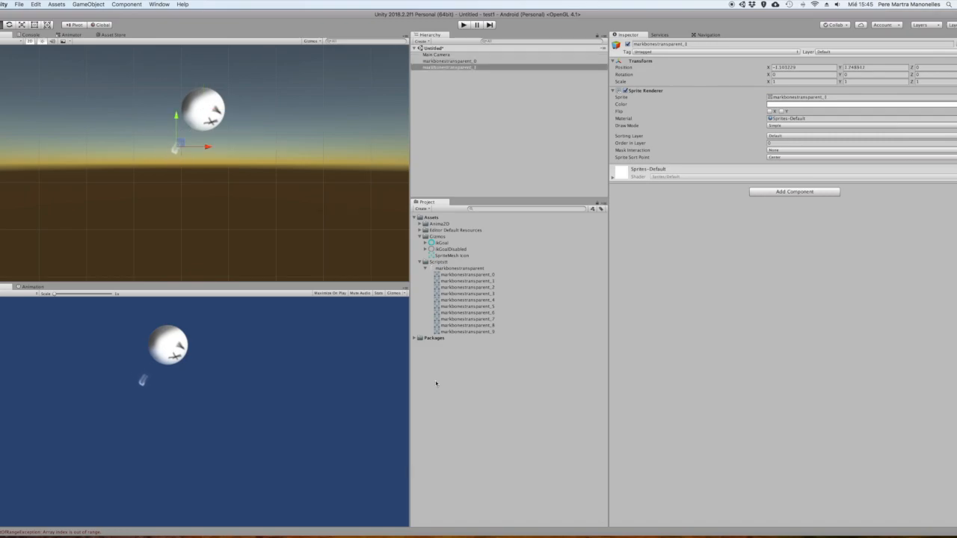
pyautogui.moveTo(458, 288); pyautogui.dragTo(201, 151)
pyautogui.moveTo(469, 294); pyautogui.dragTo(223, 149)
pyautogui.moveTo(469, 300); pyautogui.dragTo(226, 163)
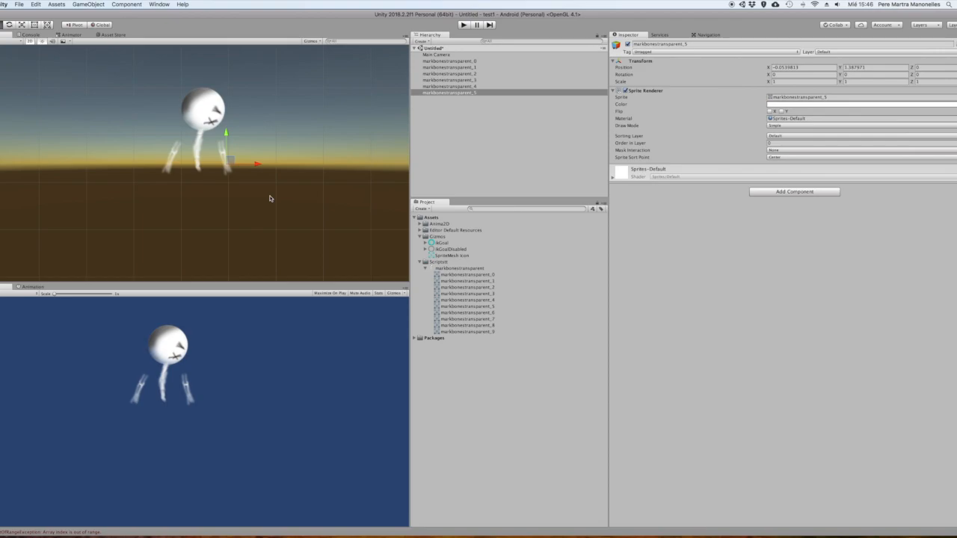
pyautogui.scroll(-2, 270, 198)
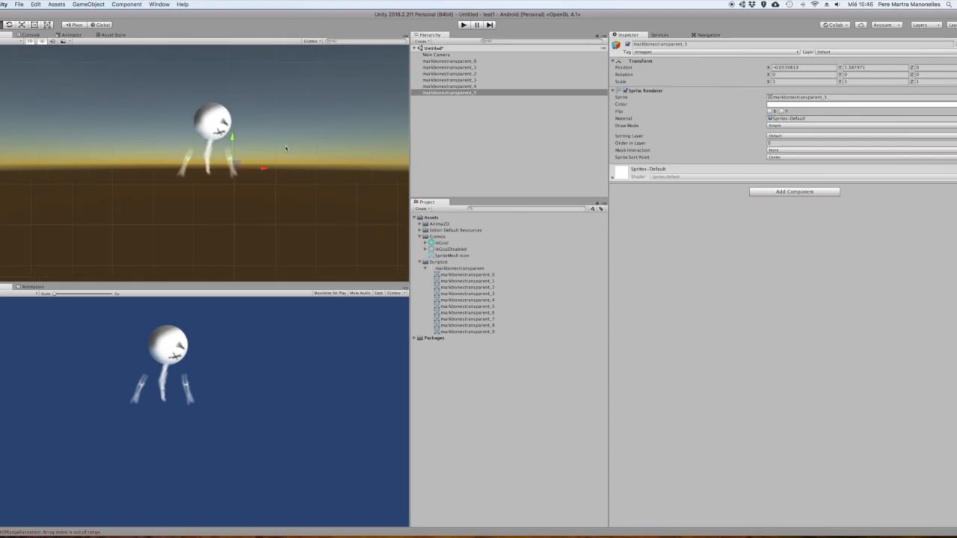
pyautogui.scroll(2, 271, 157)
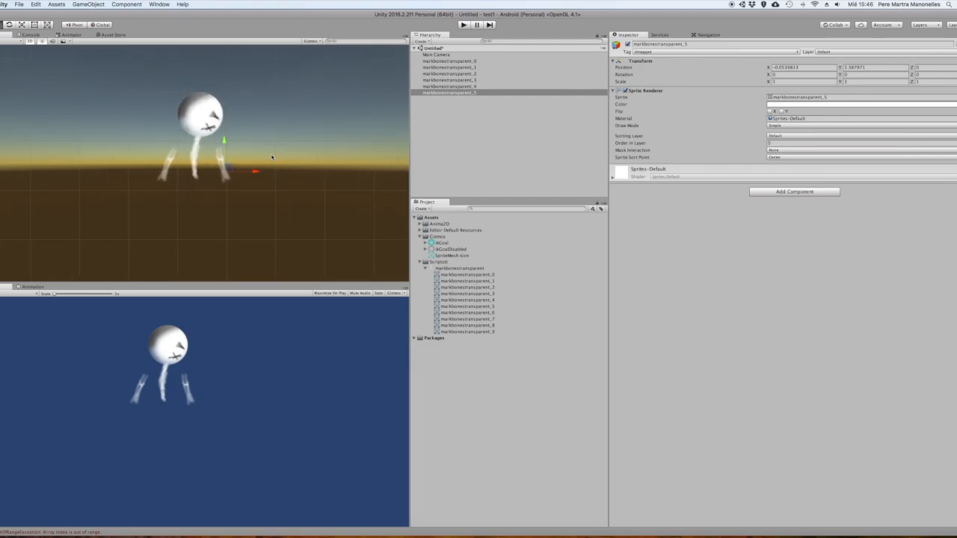
# Create an empty object at the scene root and name it Mark
pyautogui.click(502, 139)
pyautogui.rightClick(446, 134)
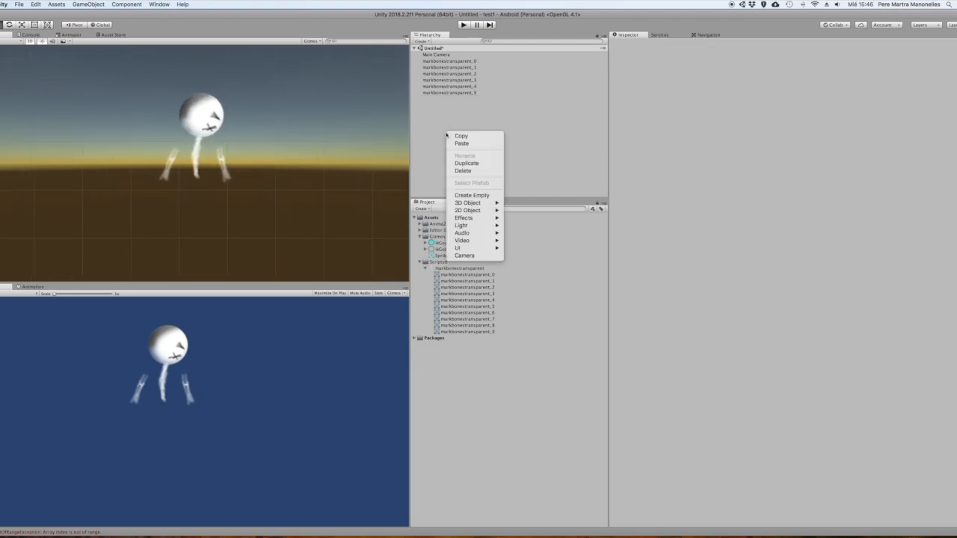
pyautogui.click(471, 195)
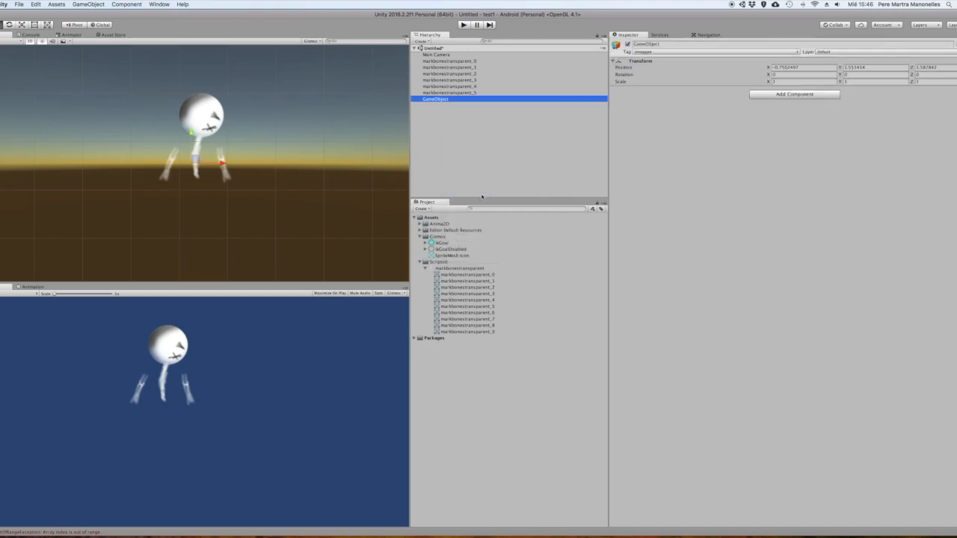
pyautogui.click(445, 100)
pyautogui.write('Ma')
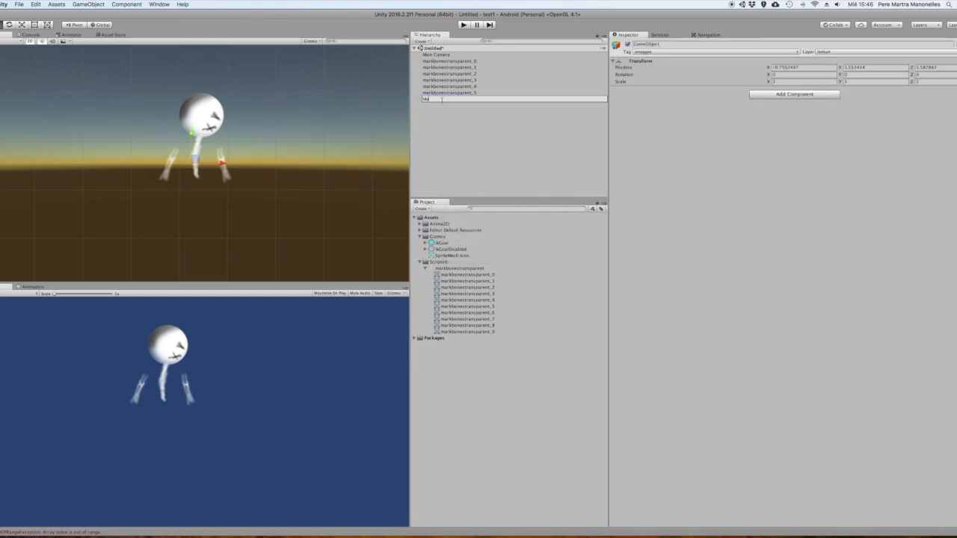
pyautogui.press('Return')
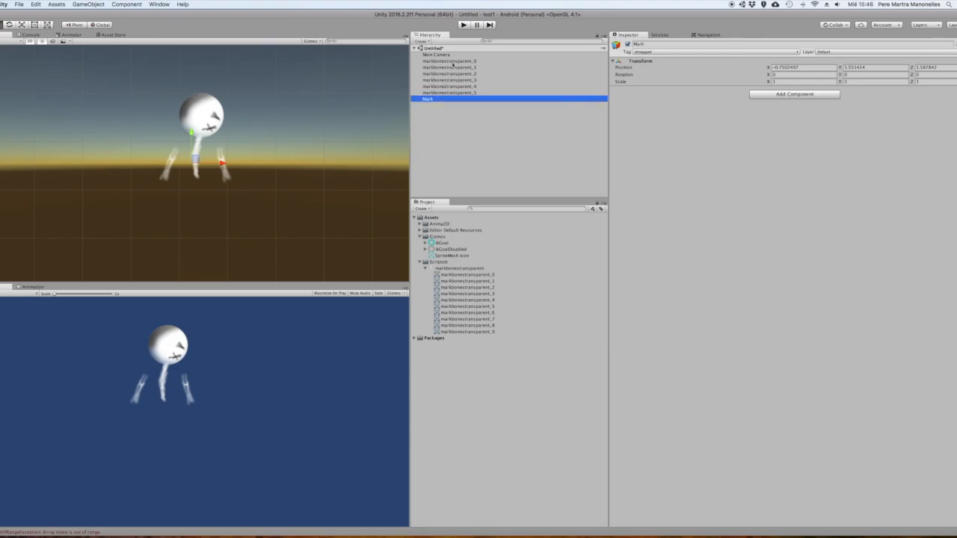
# Nest the sprites markbonestransparent_0 to markbonestransparent_5 under the Mark object
pyautogui.click(452, 62)
pyautogui.keyDown('shift'); pyautogui.click(454, 92); pyautogui.keyUp('shift')
pyautogui.moveTo(457, 61); pyautogui.dragTo(432, 100)
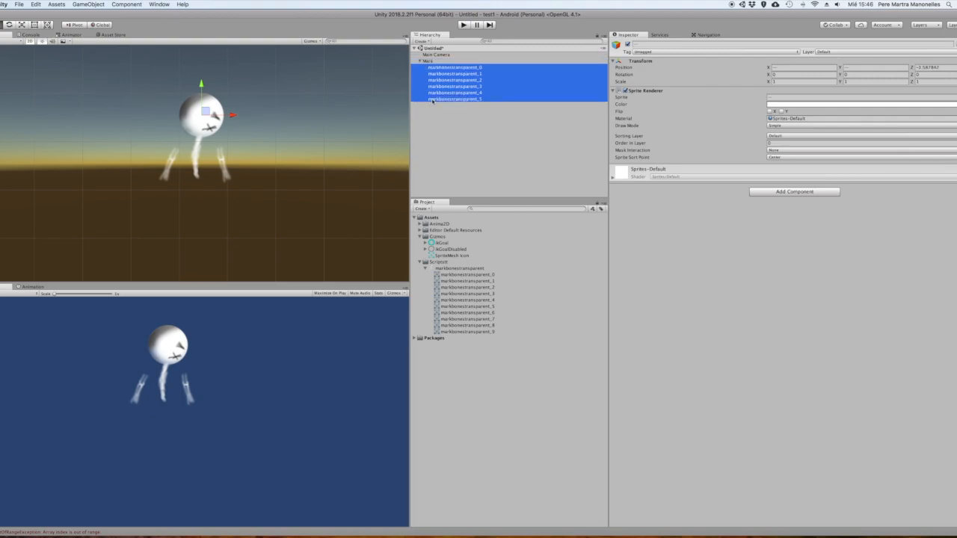
pyautogui.click(478, 136)
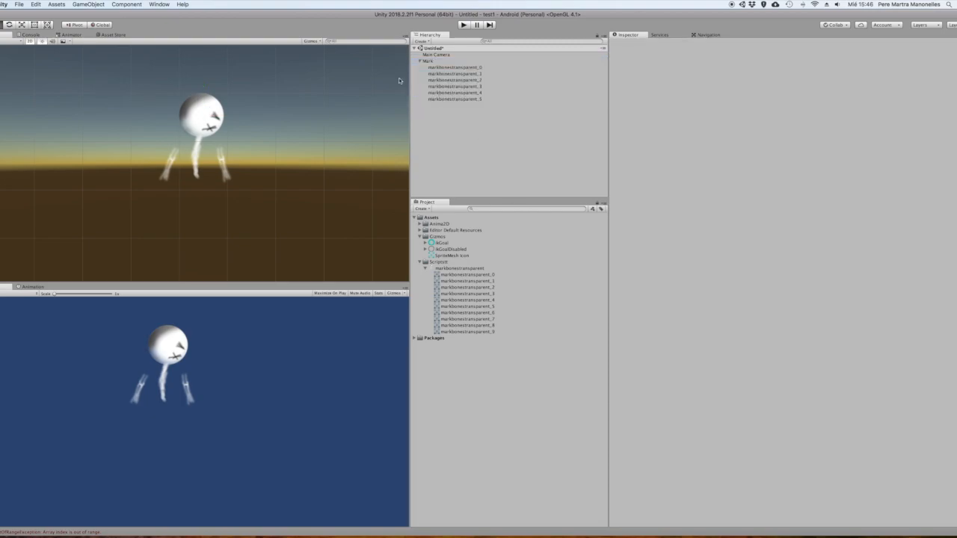
# Create an empty child object under Mark and name it Sprites
pyautogui.rightClick(429, 60)
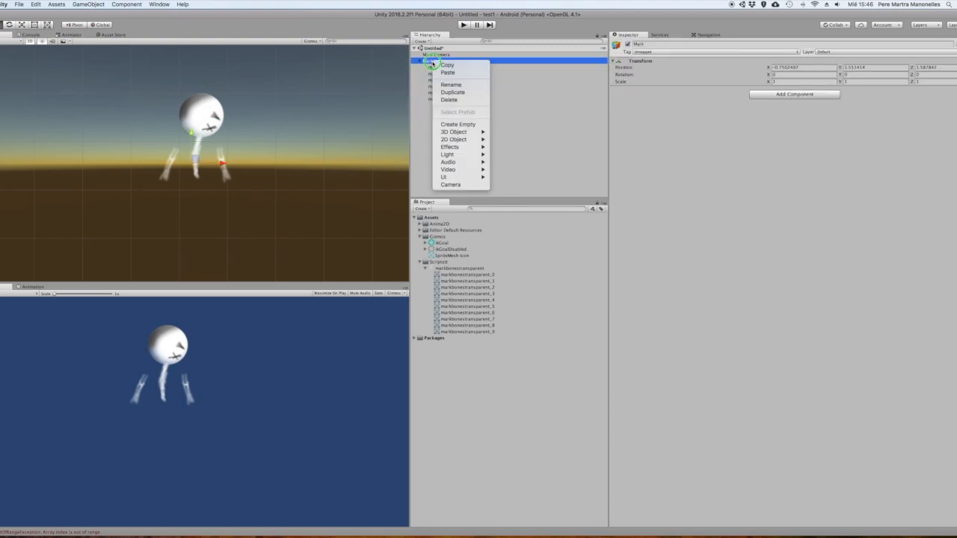
pyautogui.click(471, 125)
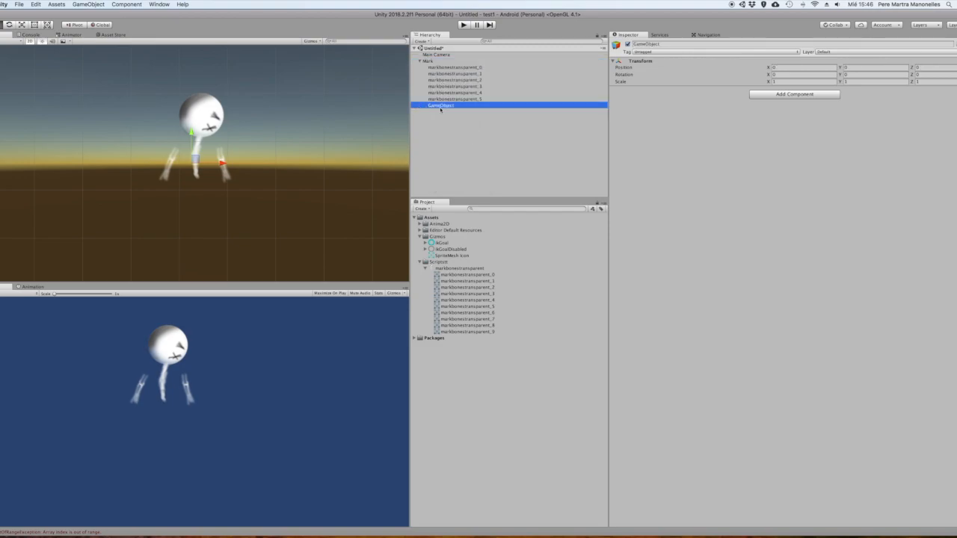
pyautogui.click(441, 109)
pyautogui.write('Spr')
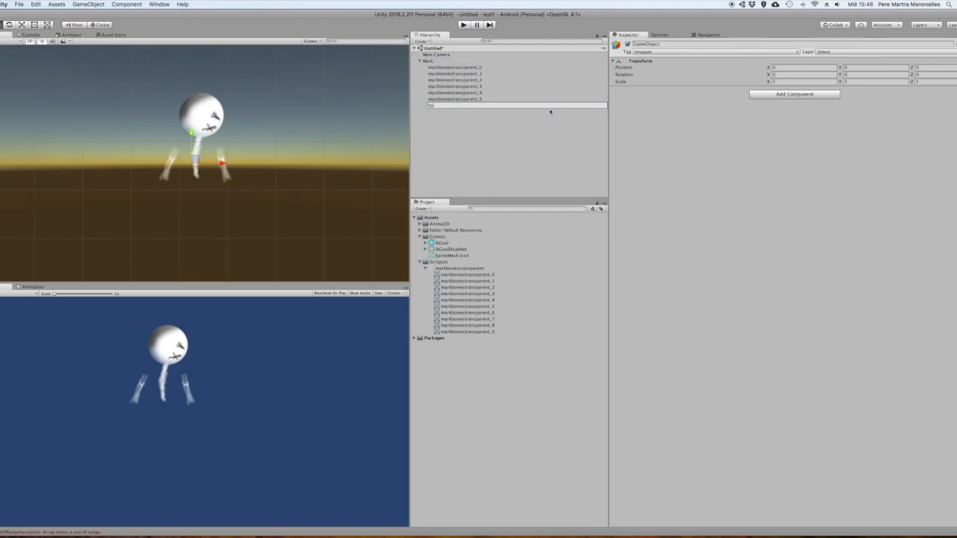
pyautogui.press('Return')
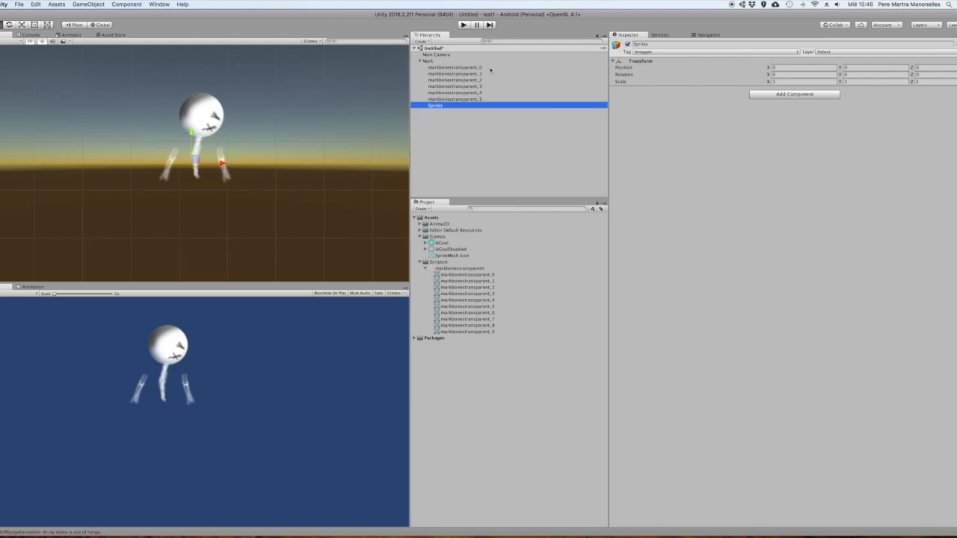
# Move the six markbonestransparent sprites into the Sprites object
pyautogui.click(463, 67)
pyautogui.keyDown('shift'); pyautogui.click(463, 99); pyautogui.keyUp('shift')
pyautogui.moveTo(463, 99); pyautogui.dragTo(442, 106)
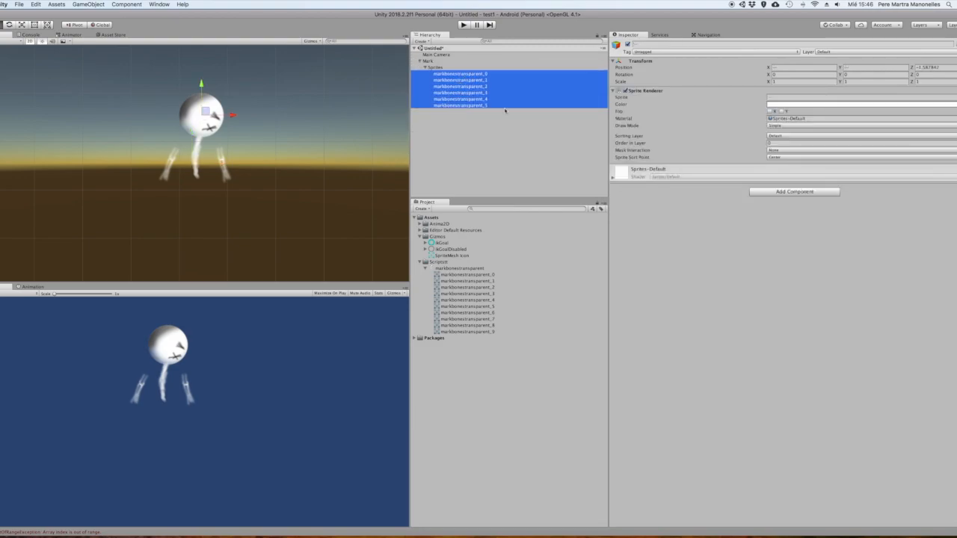
pyautogui.click(523, 140)
# Rename markbonestransparent_0, _1 and _2 in the scene as Cabeza, Hombro_l and Columna
pyautogui.click(471, 99)
pyautogui.click(468, 80)
pyautogui.click(465, 74)
pyautogui.click(665, 44)
pyautogui.write('Cabeza')
pyautogui.press('Return')
pyautogui.click(459, 80)
pyautogui.click(658, 44)
pyautogui.write('Hombro_1')
pyautogui.click(459, 87)
pyautogui.click(658, 45)
pyautogui.write('Columna')
# Rename markbonestransparent_3, _4 and _5 in the scene as Hombro_r, Mano_l and Mano_r
pyautogui.click(459, 93)
pyautogui.click(658, 45)
pyautogui.write('bro_r')
pyautogui.click(460, 100)
pyautogui.click(658, 44)
pyautogui.write('mano_l')
pyautogui.click(459, 105)
pyautogui.click(658, 44)
pyautogui.moveTo(444, 99)
pyautogui.mouseDown()
pyautogui.moveTo(444, 81)
pyautogui.moveTo(444, 99)
pyautogui.mouseUp()
pyautogui.write('Mano_r')
# Nest Mano_l under Hombro_l and Mano_r under Hombro_r, and move the arms in against the torso
pyautogui.click(447, 86)
pyautogui.click(650, 44)
pyautogui.write('Mano_l')
pyautogui.click(444, 80)
pyautogui.click(444, 99)
pyautogui.moveTo(179, 150); pyautogui.dragTo(204, 146)
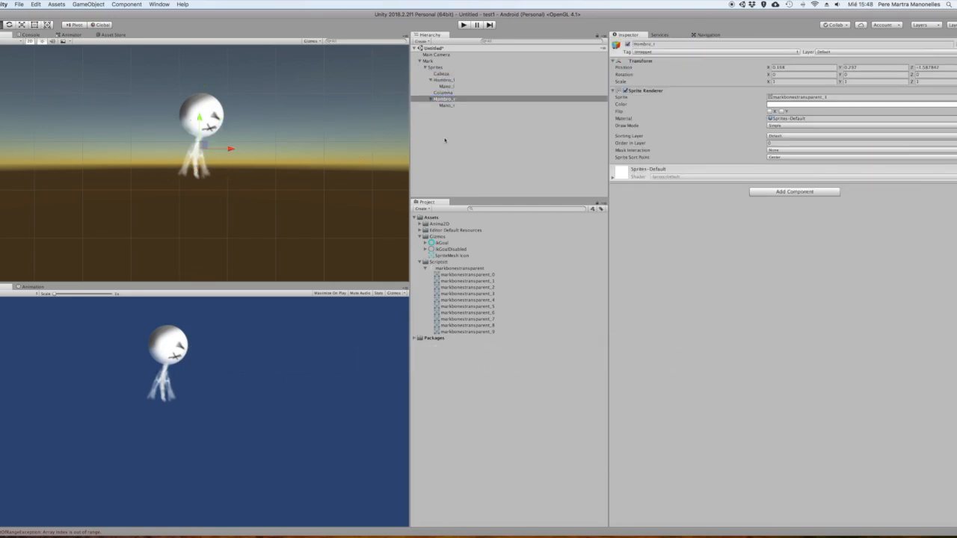
pyautogui.click(467, 133)
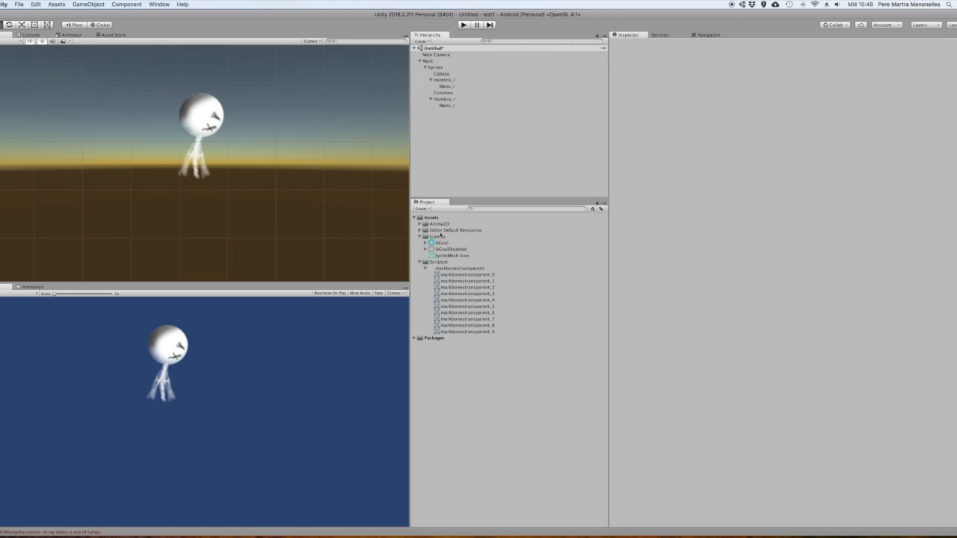
# Collapse the Hombro_l and Hombro_r groups and convert the Cabeza sprite into a SpriteMesh
pyautogui.click(431, 79)
pyautogui.click(430, 92)
pyautogui.click(442, 74)
pyautogui.rightClick(448, 76)
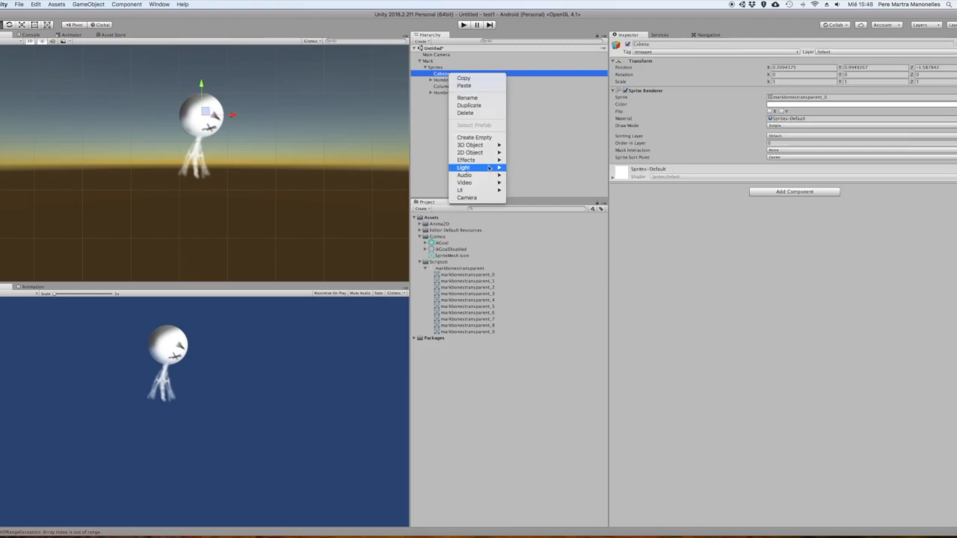
pyautogui.moveTo(491, 153)
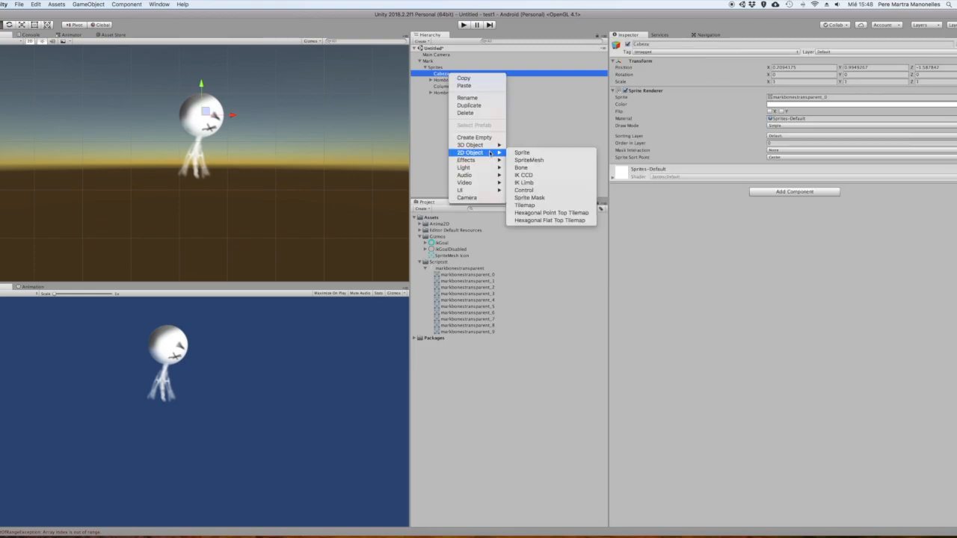
pyautogui.click(531, 160)
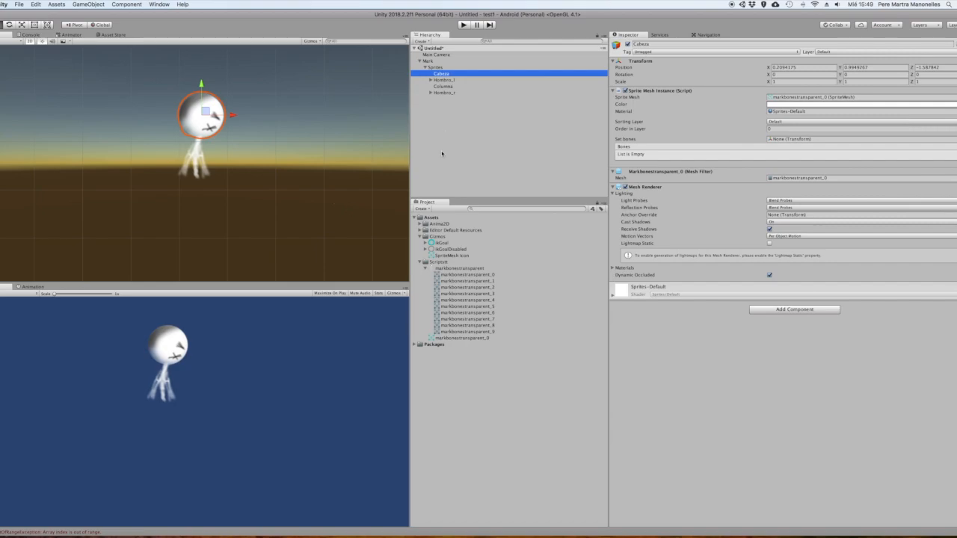
# Expand Hombro_l and convert the Hombro_l, Mano_l and Columna sprites into SpriteMeshes
pyautogui.click(430, 80)
pyautogui.rightClick(440, 80)
pyautogui.press('Escape')
pyautogui.rightClick(447, 86)
pyautogui.moveTo(473, 165)
pyautogui.click(524, 204)
pyautogui.rightClick(446, 92)
pyautogui.click(524, 211)
# Convert Hombro_r and its child Mano_r into SpriteMeshes and check Mano_r's components
pyautogui.rightClick(447, 98)
pyautogui.click(571, 185)
pyautogui.click(431, 98)
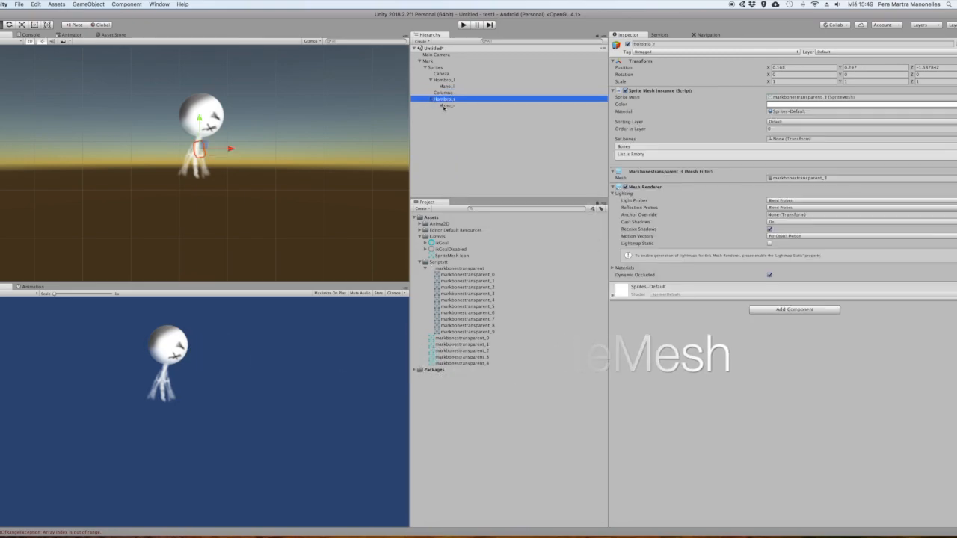
pyautogui.rightClick(447, 105)
pyautogui.click(572, 192)
pyautogui.click(463, 143)
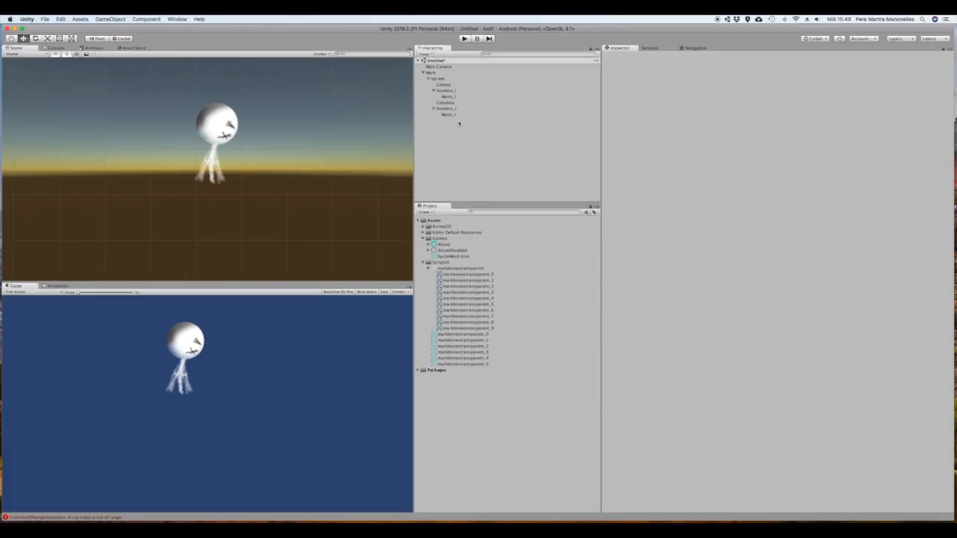
pyautogui.click(455, 115)
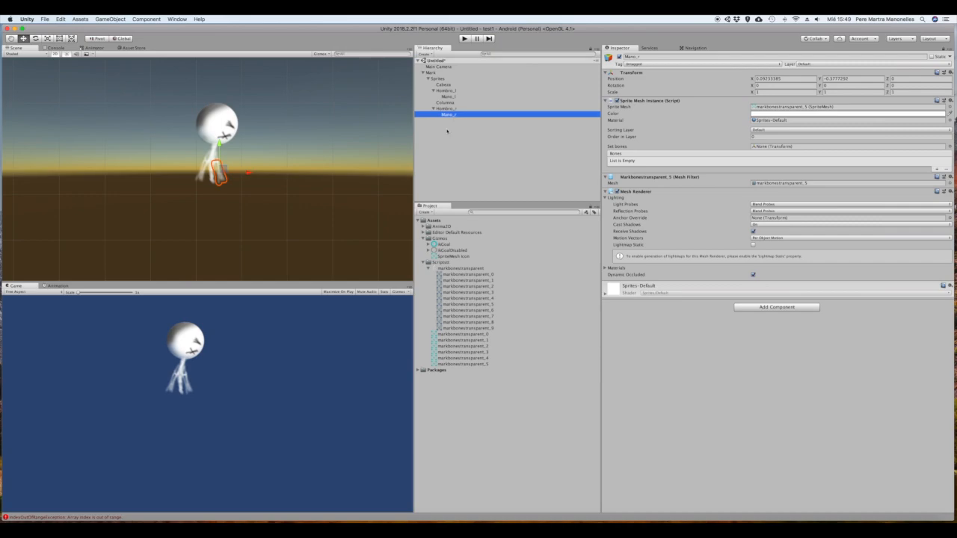
pyautogui.click(447, 131)
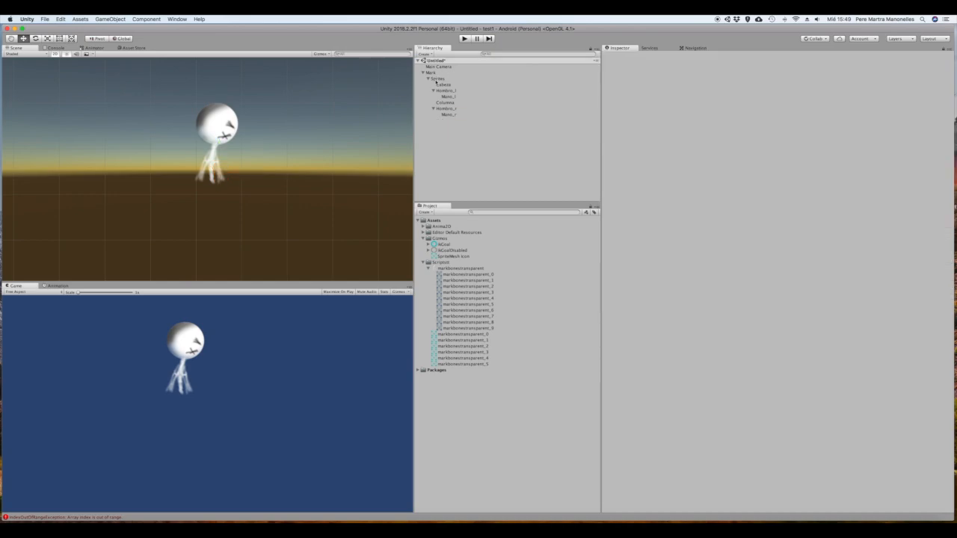
# Create an empty child object under Mark and name it Esqueleto
pyautogui.click(433, 72)
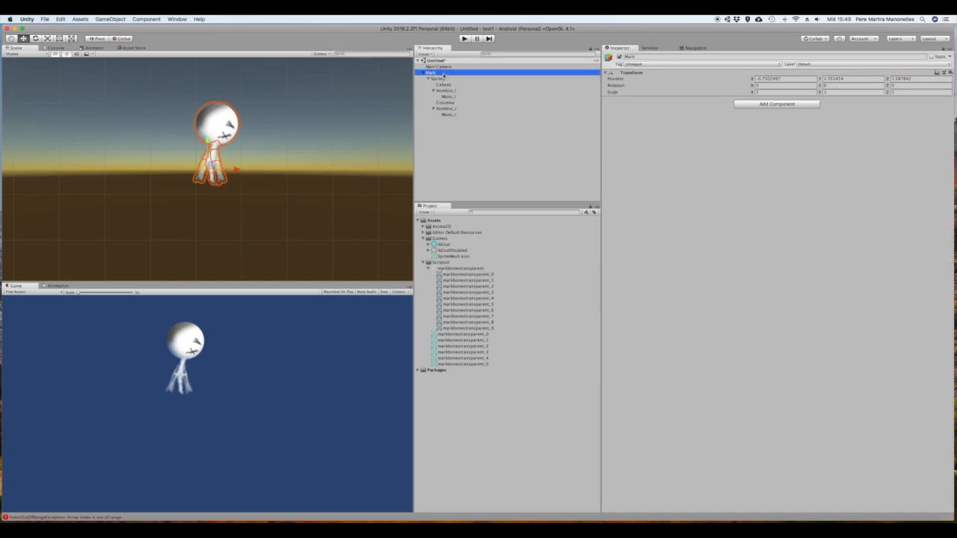
pyautogui.rightClick(443, 74)
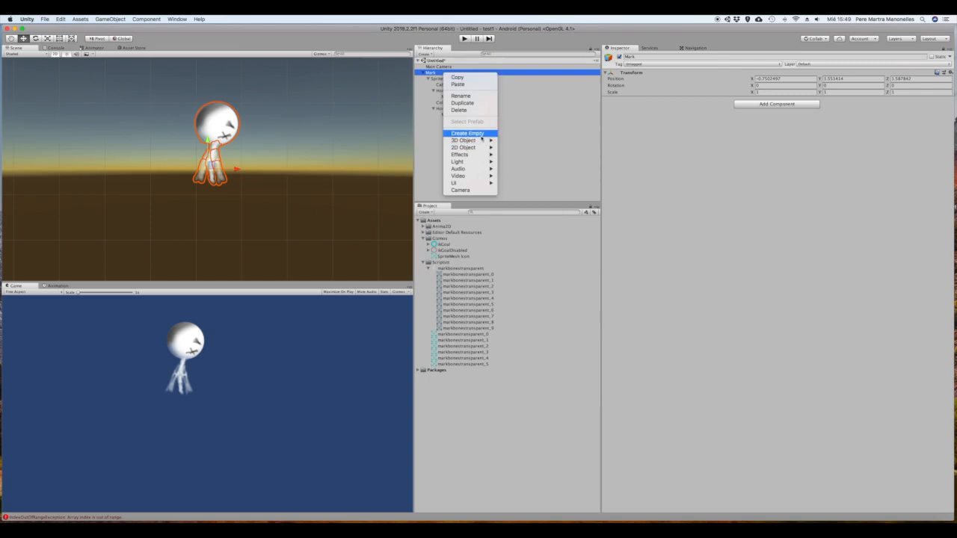
pyautogui.click(481, 137)
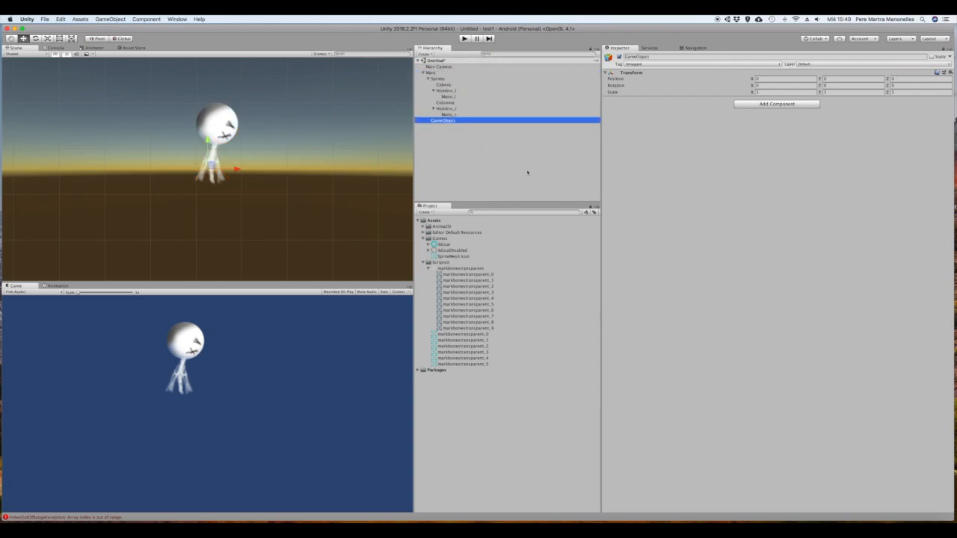
pyautogui.click(457, 121)
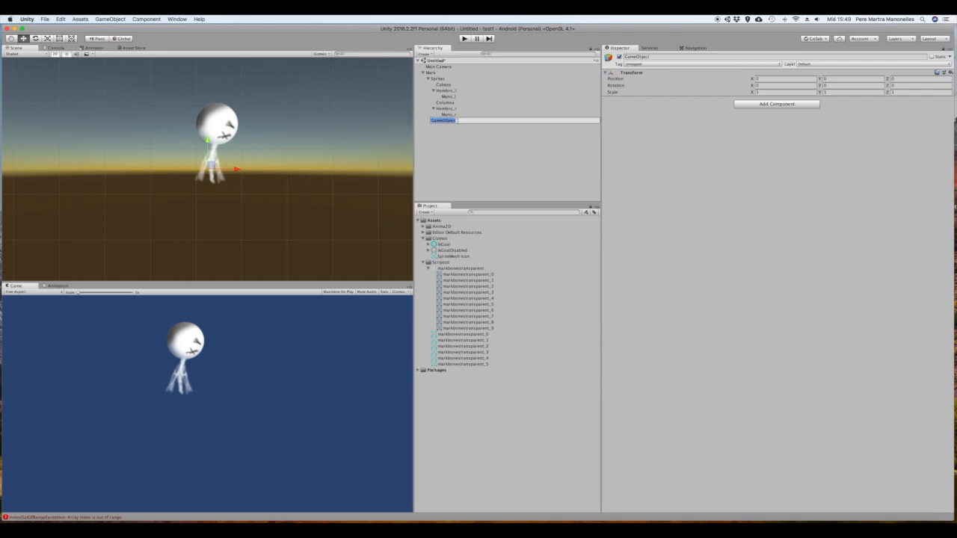
pyautogui.write('Esquel')
pyautogui.press('Return')
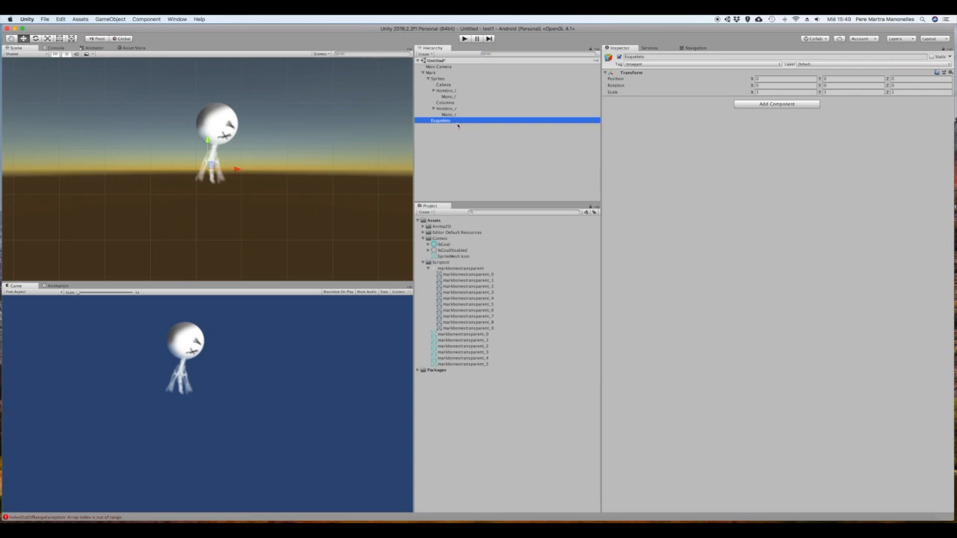
# Add a 2D Bone under Esqueleto and frame it together with the character in the scene
pyautogui.rightClick(453, 121)
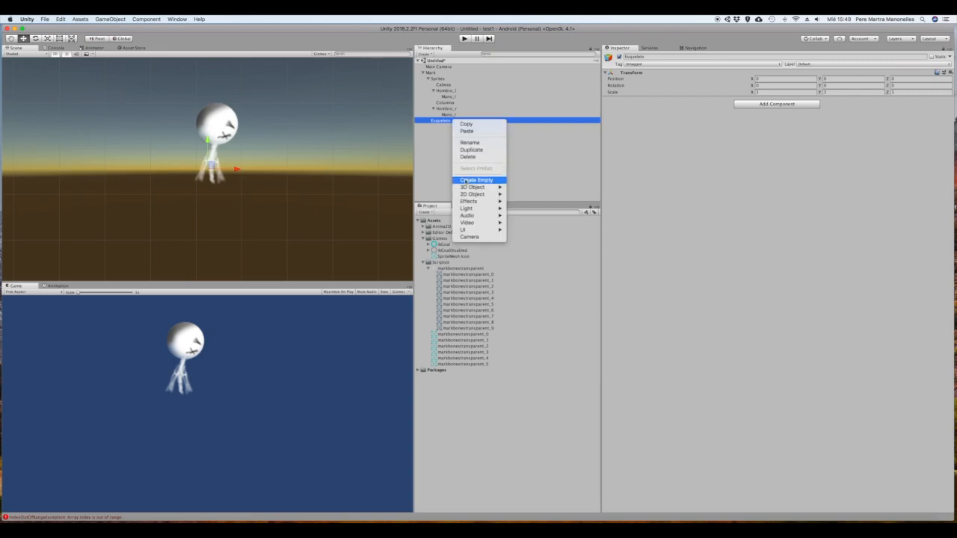
pyautogui.moveTo(470, 187)
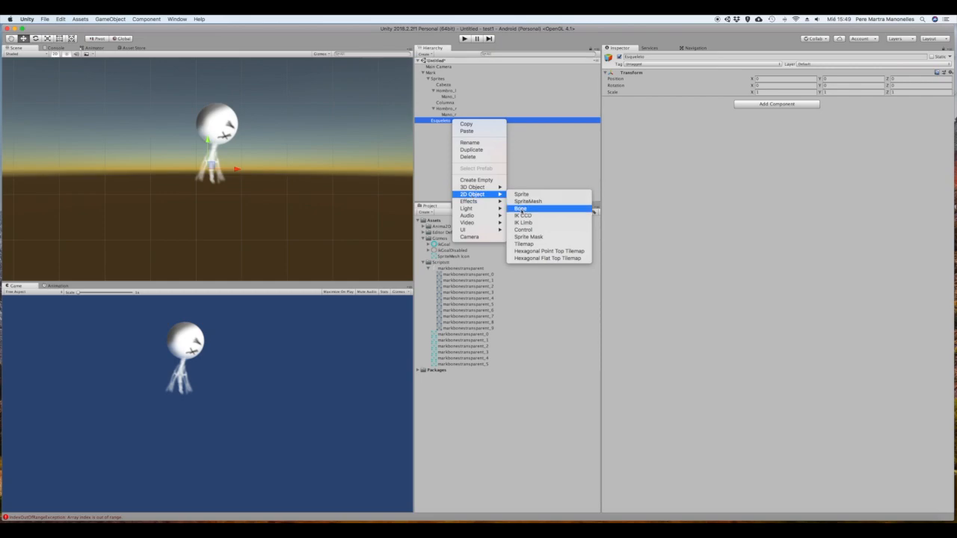
pyautogui.click(521, 208)
pyautogui.click(447, 131)
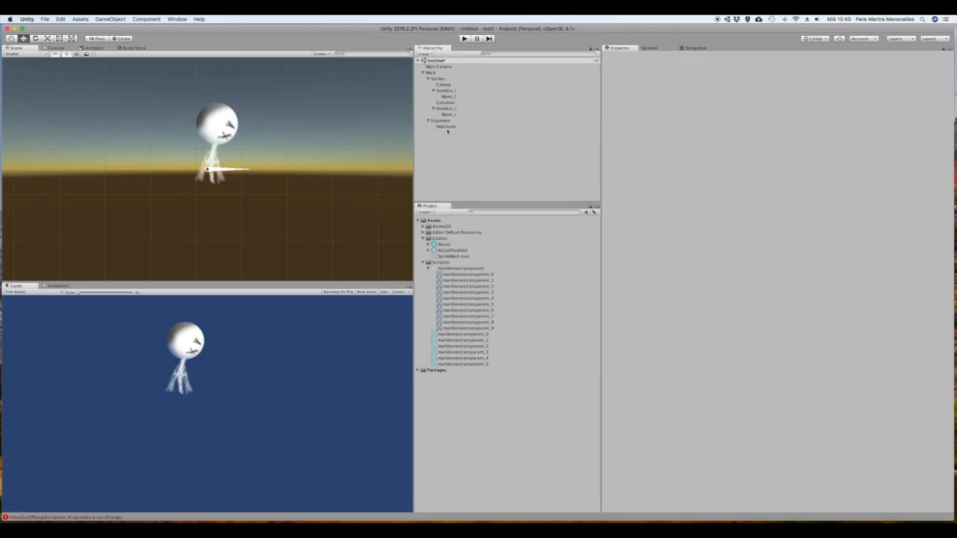
pyautogui.click(446, 127)
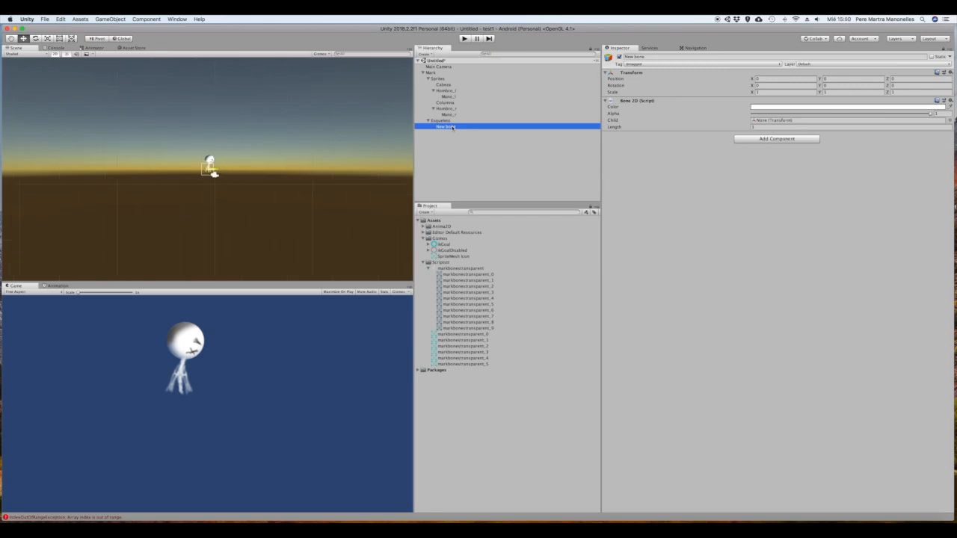
pyautogui.press('f')
pyautogui.scroll(4, 156, 139)
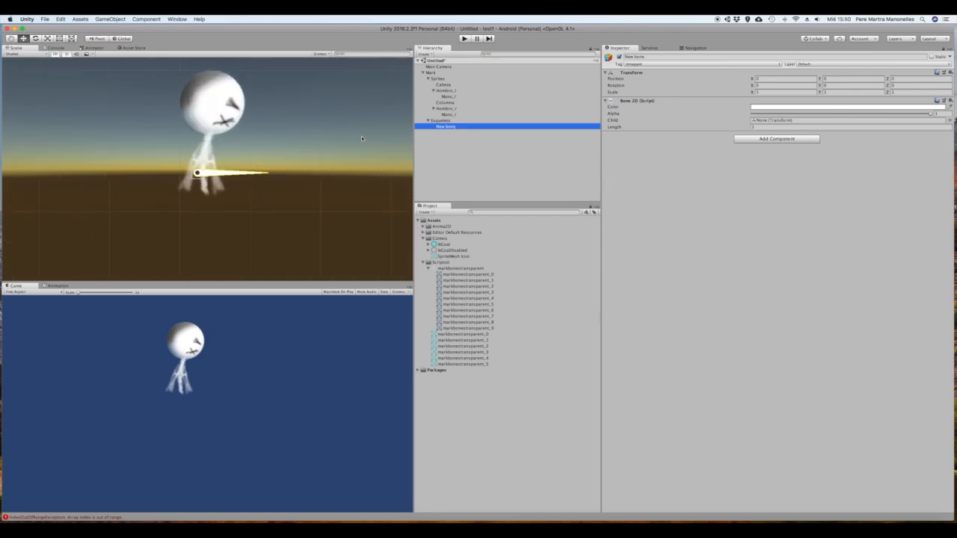
# Rename the new bone under Esqueleto as Columna
pyautogui.click(453, 126)
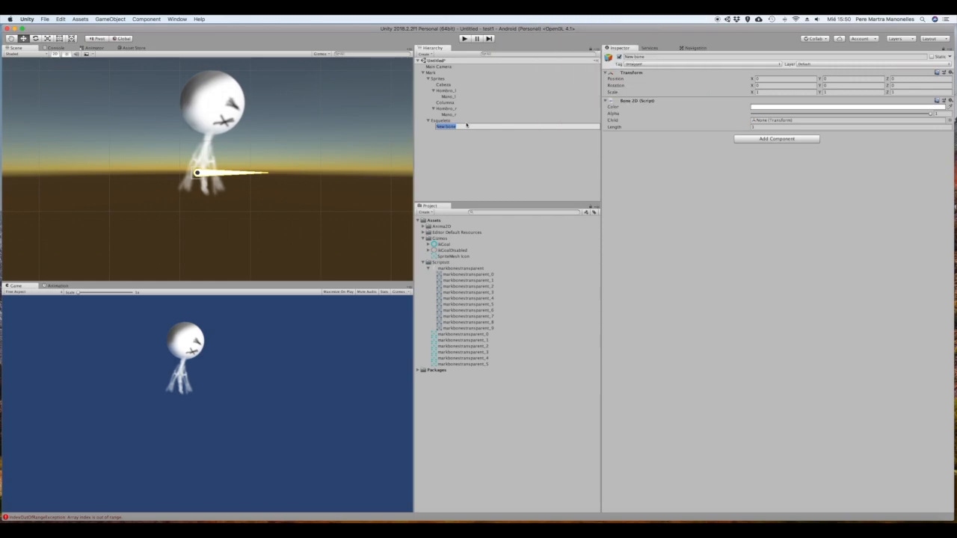
pyautogui.moveTo(467, 126); pyautogui.dragTo(444, 127)
pyautogui.write('Columna')
pyautogui.press('Return')
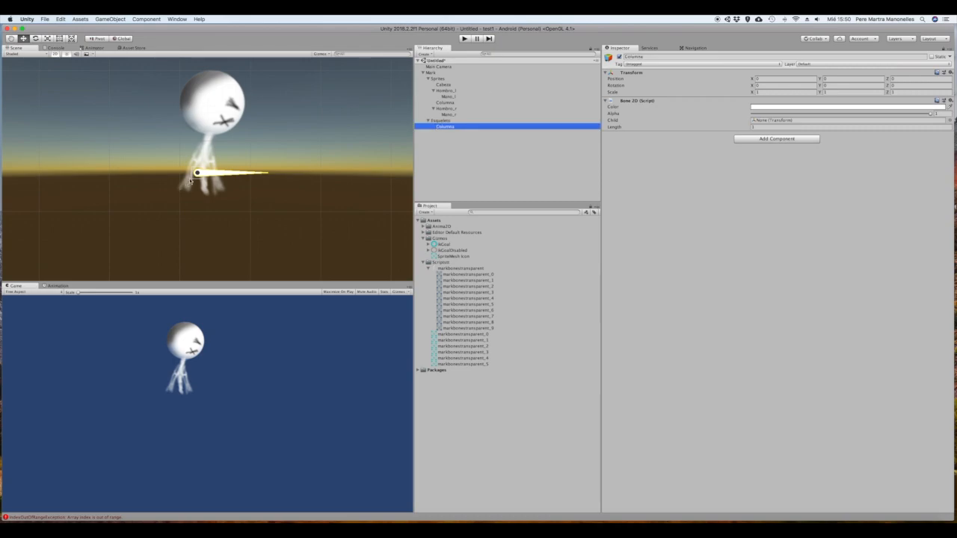
# Stand the Columna bone upright from the base of the character's body and set its length to 0.8
pyautogui.moveTo(196, 174); pyautogui.dragTo(207, 191)
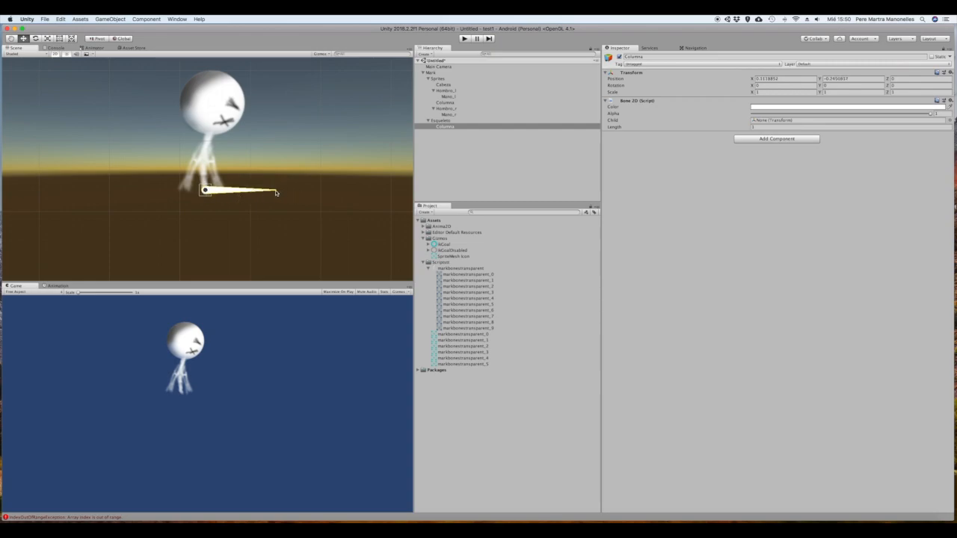
pyautogui.moveTo(275, 194); pyautogui.dragTo(212, 146)
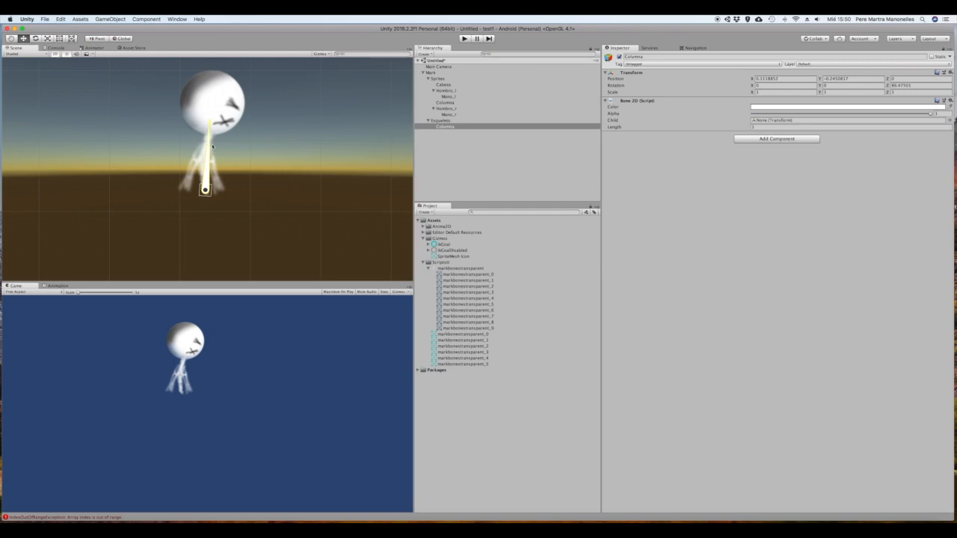
pyautogui.click(757, 127)
pyautogui.write('0')
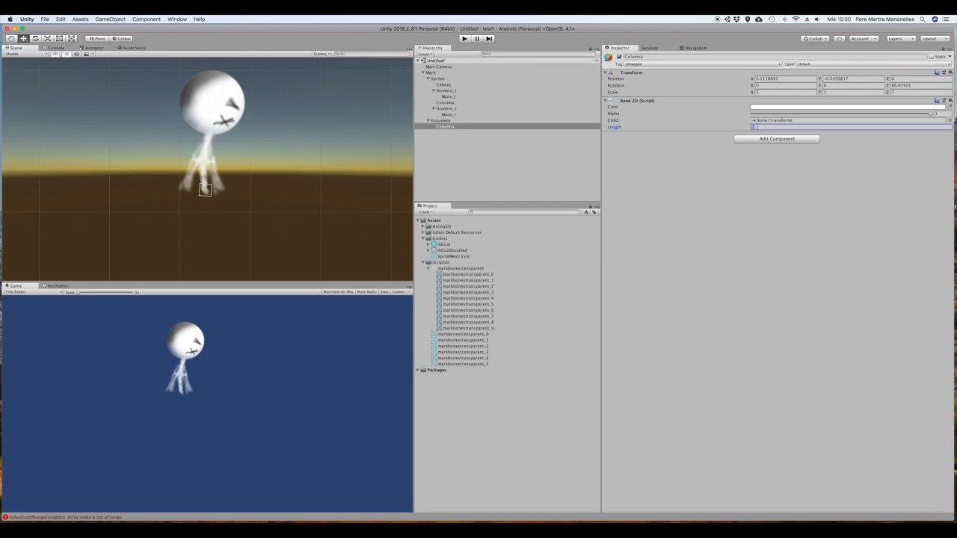
pyautogui.write('.3')
pyautogui.press('BackSpace')
pyautogui.write('8')
# Add a 2D Bone as a child of the Columna bone and name it Cabeza
pyautogui.rightClick(443, 127)
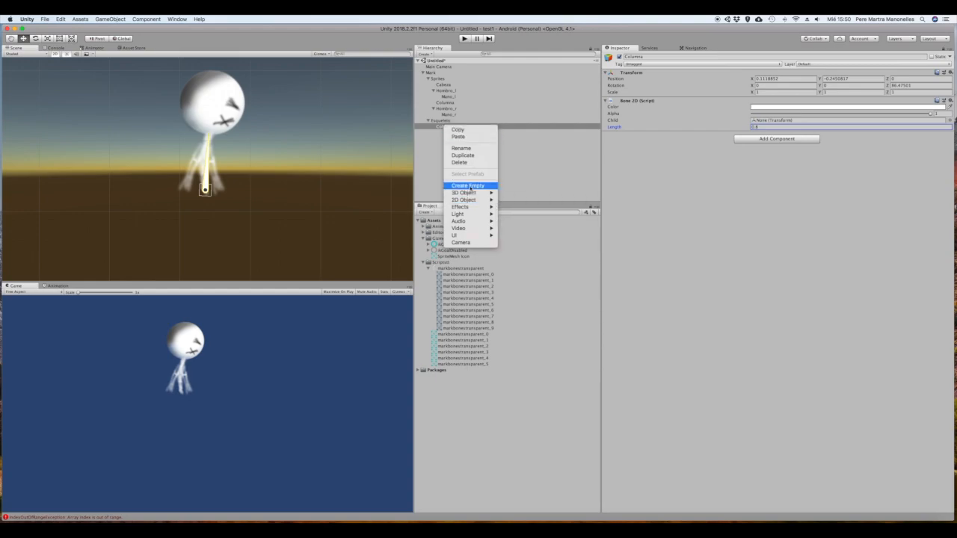
pyautogui.moveTo(475, 201)
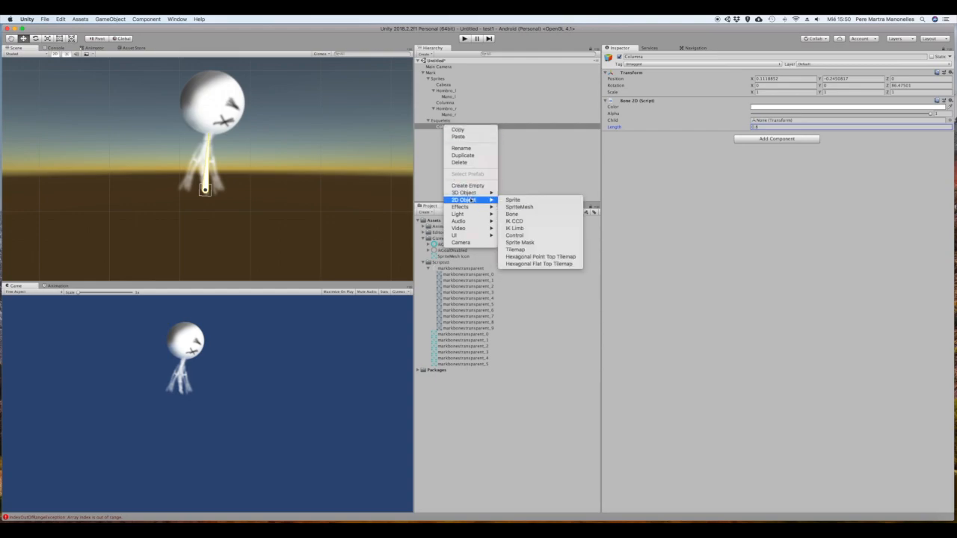
pyautogui.click(517, 215)
pyautogui.click(456, 133)
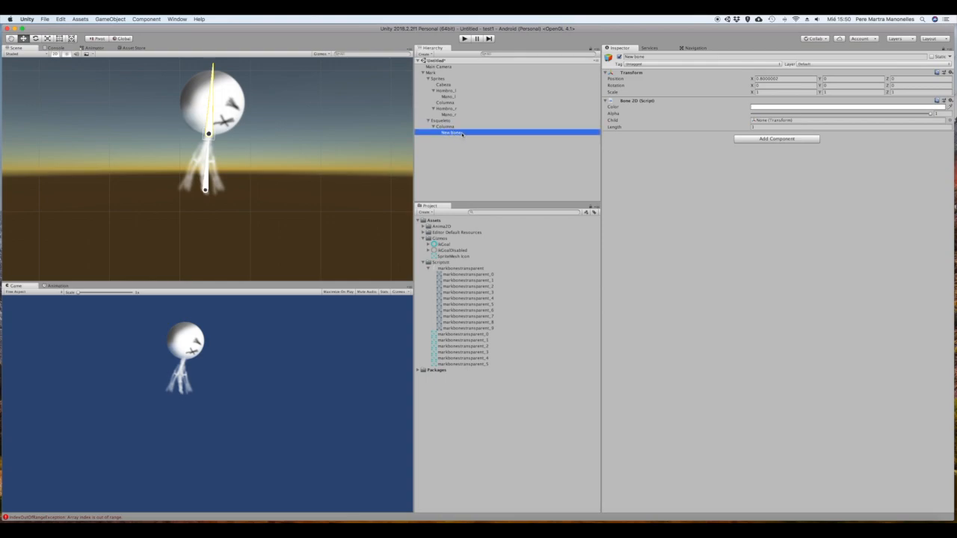
pyautogui.click(462, 135)
pyautogui.write('Cabeza')
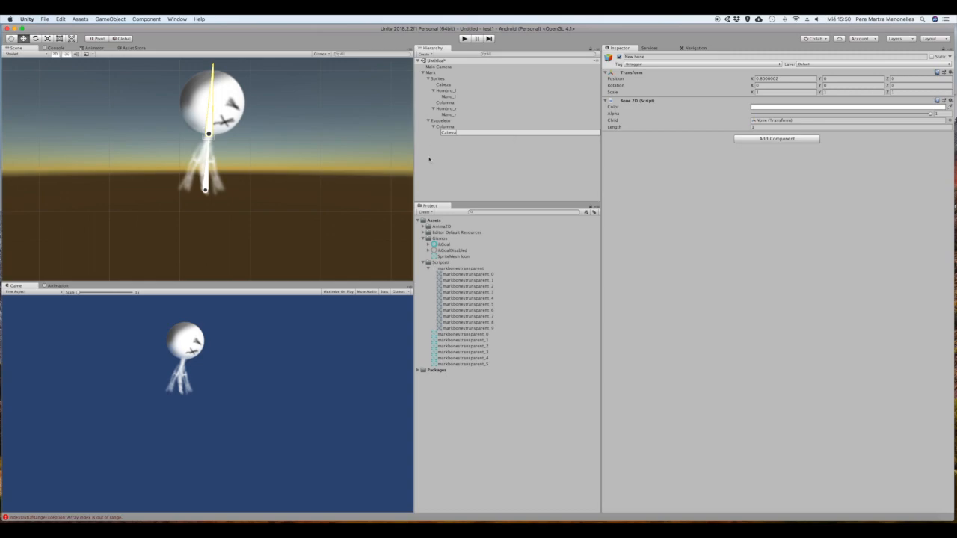
pyautogui.click(429, 159)
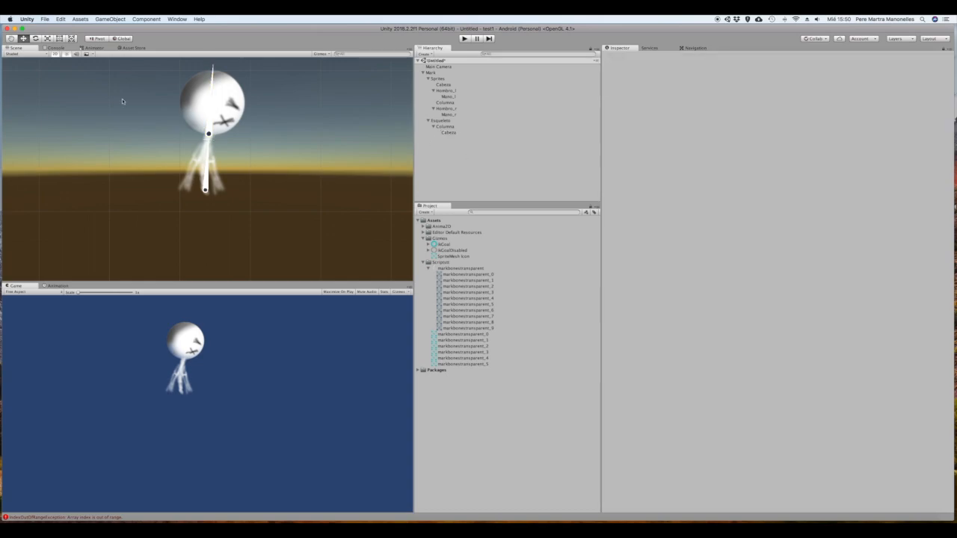
# Set the Cabeza bone's length to 0.8 and rotate it to about -2.7 degrees so it runs up through the head
pyautogui.click(214, 82)
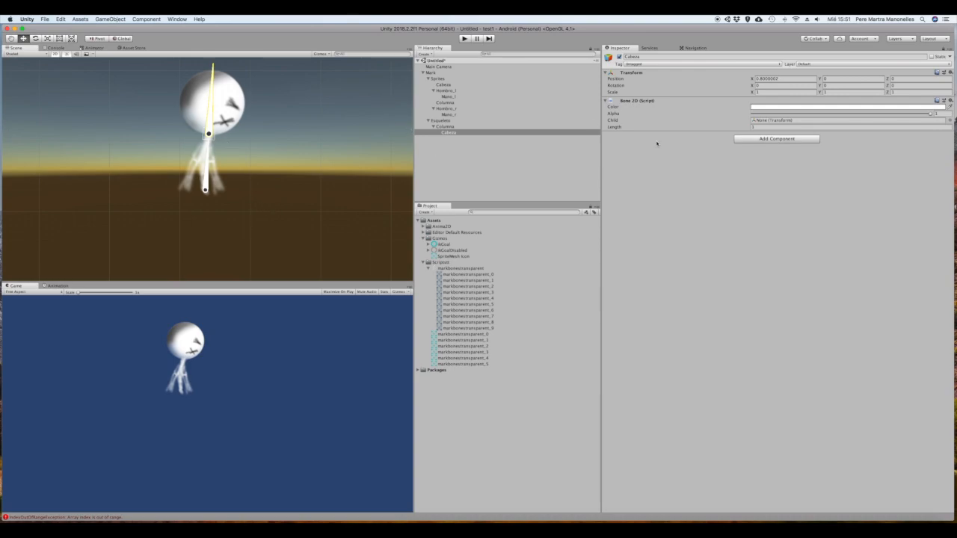
pyautogui.click(761, 126)
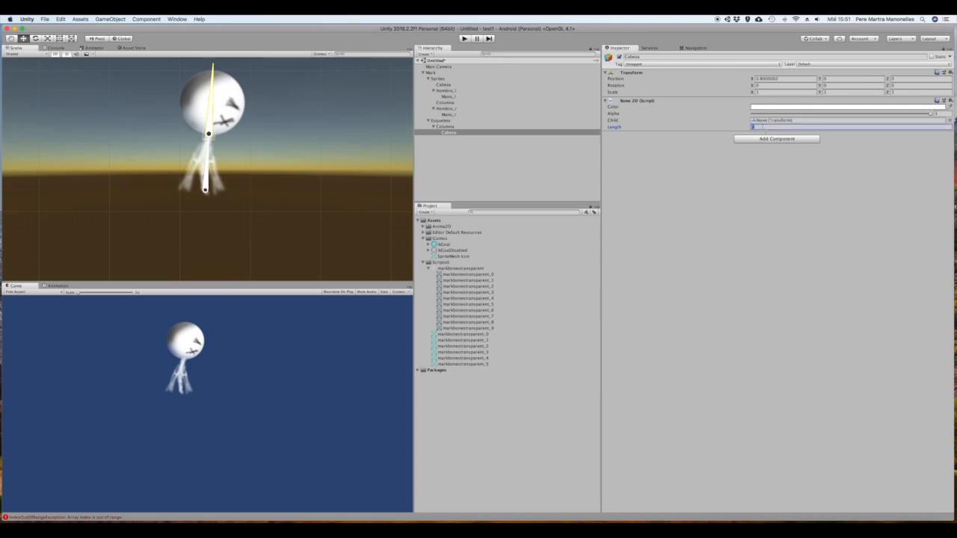
pyautogui.write('0.8')
pyautogui.click(212, 95)
pyautogui.moveTo(213, 94)
pyautogui.mouseDown()
pyautogui.moveTo(223, 101)
pyautogui.moveTo(214, 90)
pyautogui.mouseUp()
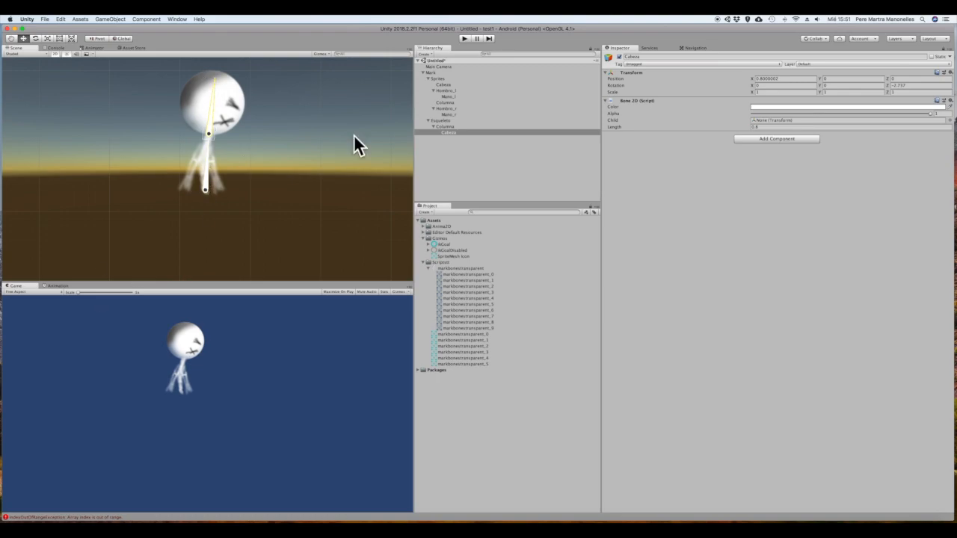
# Add another 2D Bone, place it directly under Columna above Cabeza in the hierarchy, and name it Hombro_l
pyautogui.rightClick(436, 155)
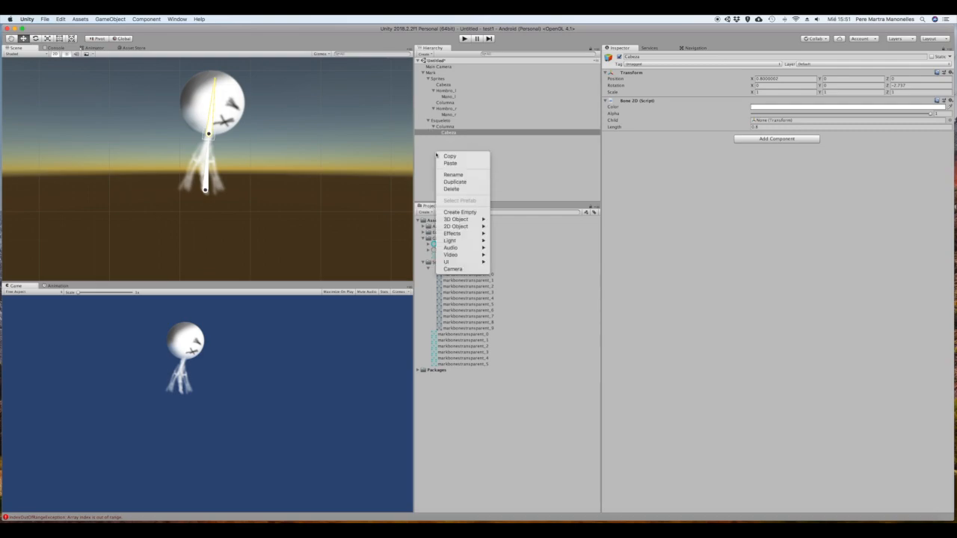
pyautogui.moveTo(457, 225)
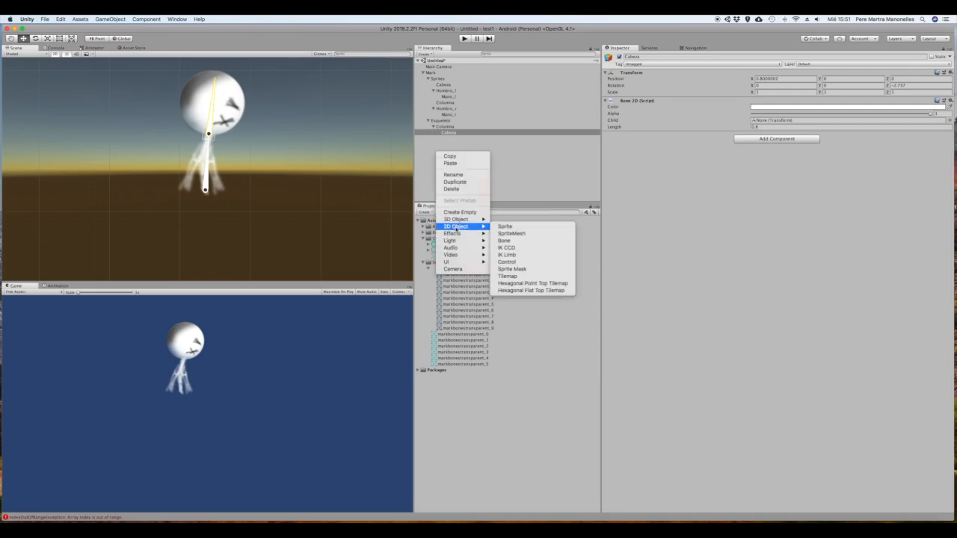
pyautogui.click(535, 244)
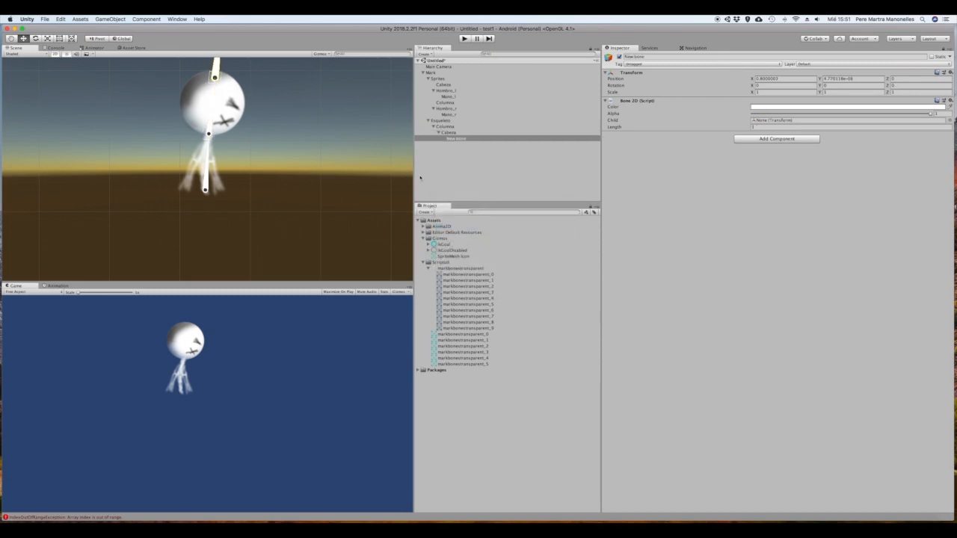
pyautogui.moveTo(447, 139); pyautogui.dragTo(436, 129)
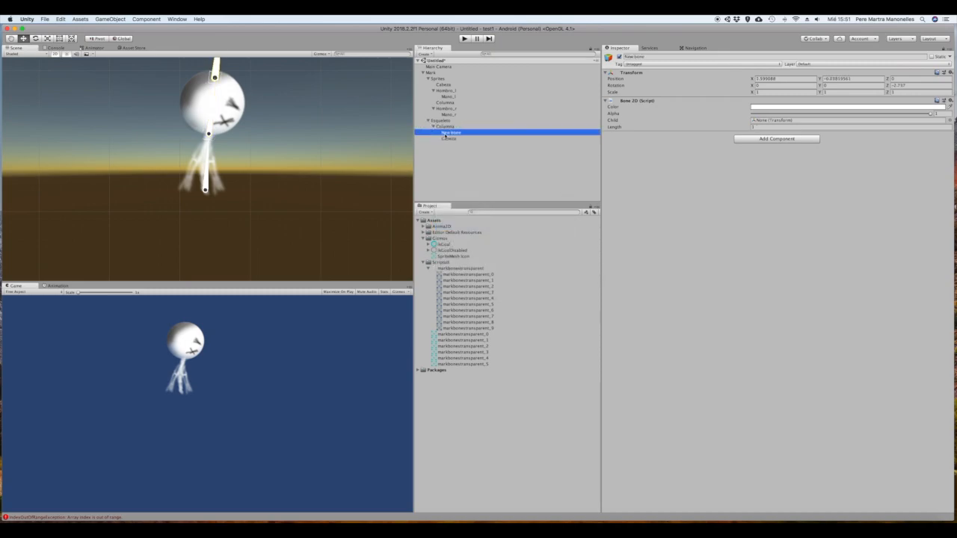
pyautogui.press('Return')
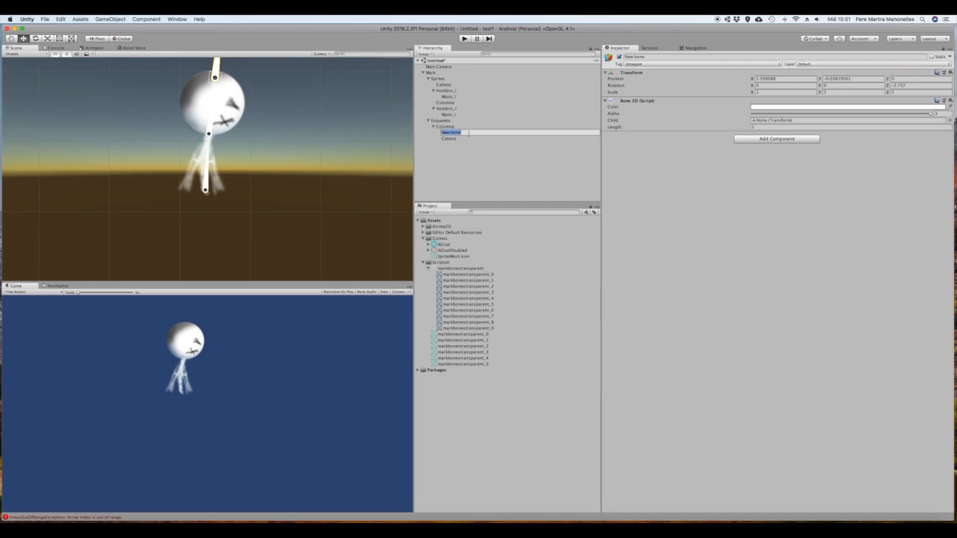
pyautogui.write('Hombro_l')
pyautogui.press('Return')
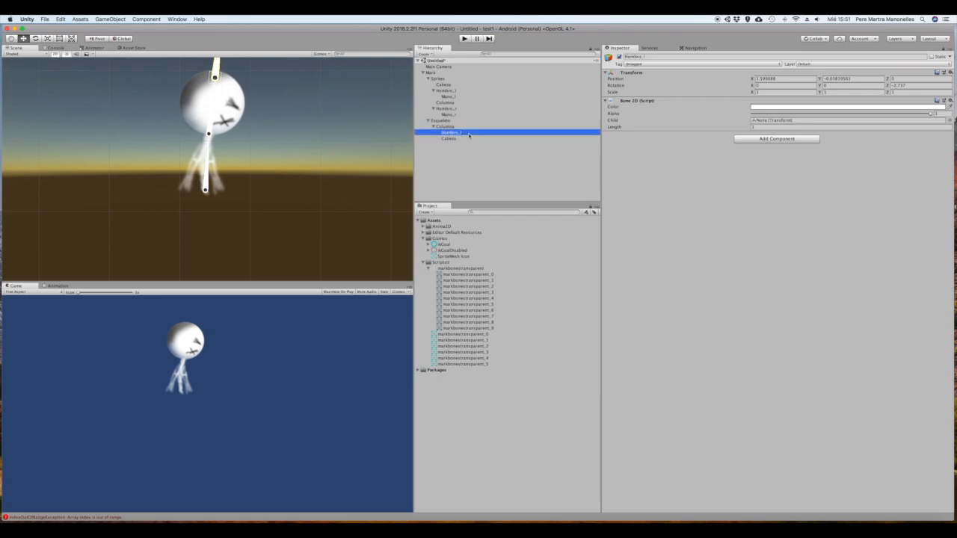
# Move the Hombro_l bone to the left shoulder, set its length to 0.2 and rotate it down along the upper arm
pyautogui.moveTo(214, 78); pyautogui.dragTo(203, 144)
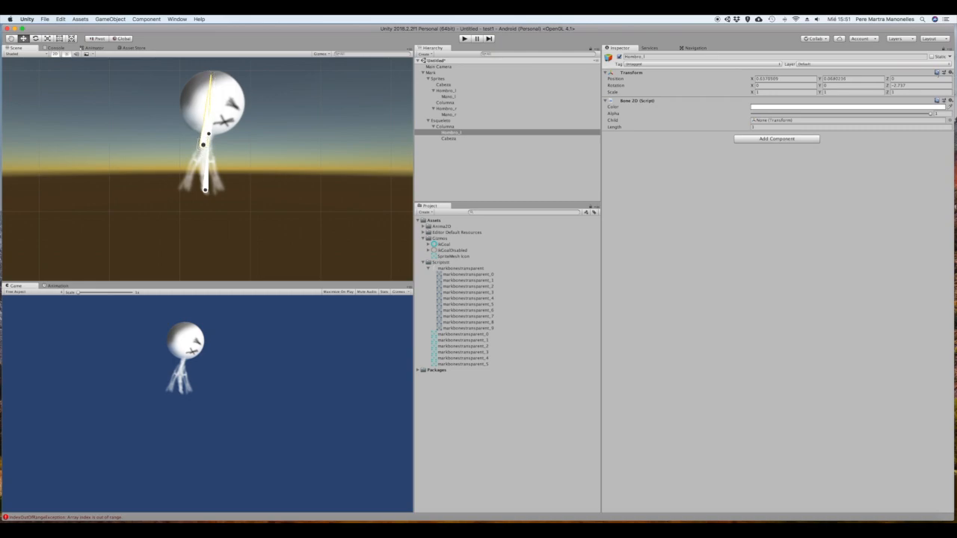
pyautogui.click(788, 127)
pyautogui.write('0.2')
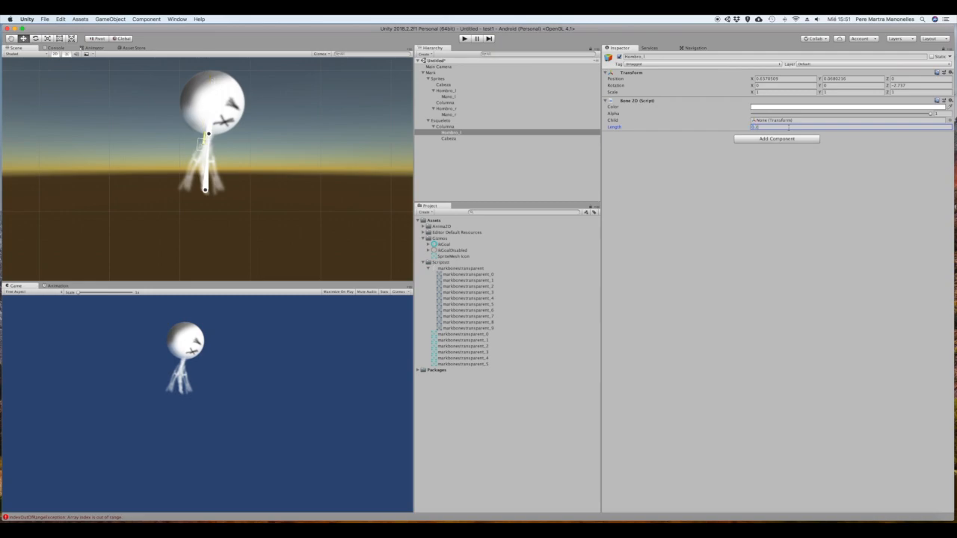
pyautogui.moveTo(208, 137); pyautogui.dragTo(195, 158)
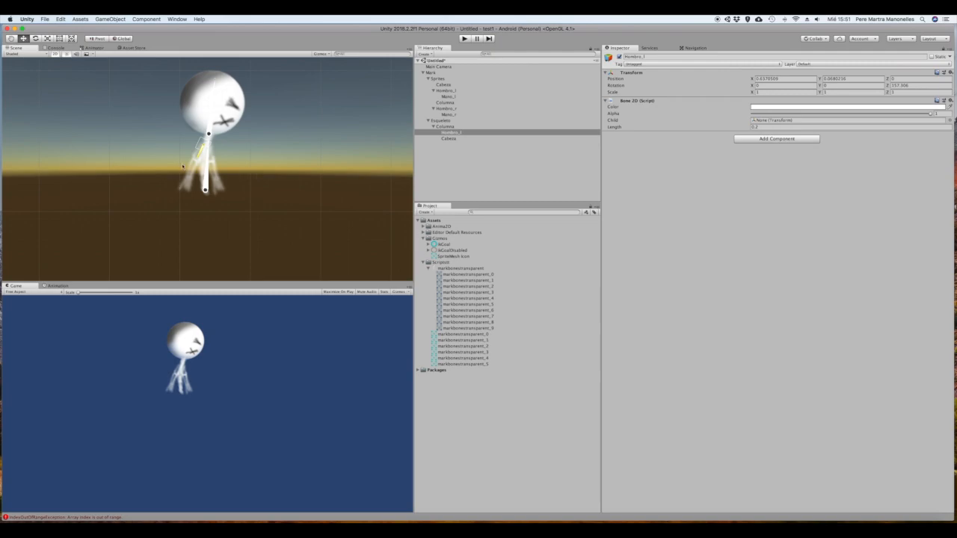
# Add a 2D Bone as a child of the Hombro_l bone and name it Mano_l
pyautogui.click(454, 127)
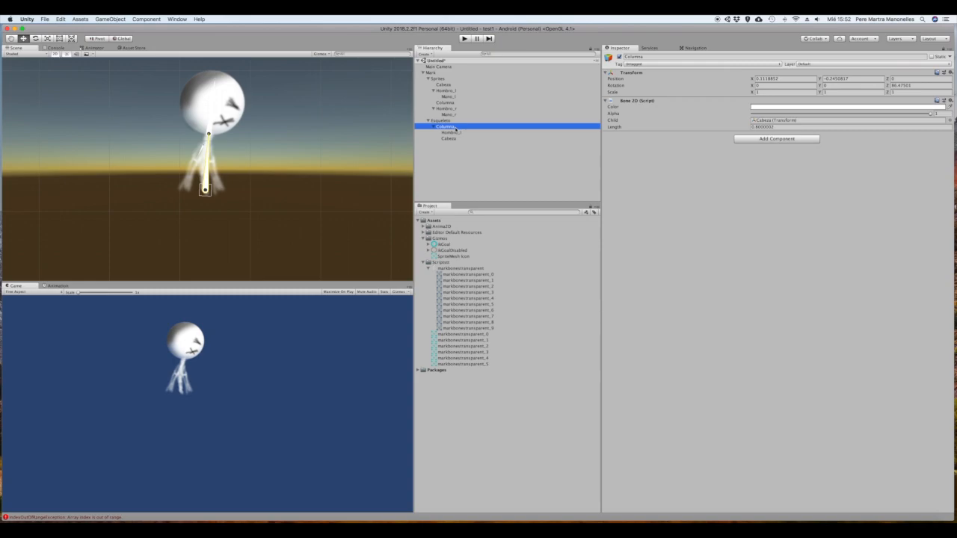
pyautogui.click(455, 134)
pyautogui.rightClick(455, 132)
pyautogui.moveTo(480, 207)
pyautogui.click(530, 233)
pyautogui.click(491, 130)
pyautogui.write('Mano_l')
# Set the Mano_l bone's length to 0.4 and align it with the left forearm
pyautogui.click(784, 119)
pyautogui.write('0.4')
pyautogui.click(184, 147)
pyautogui.click(187, 151)
# Add another 2D Bone under Columna and position it along the character's right upper arm
pyautogui.click(443, 118)
pyautogui.rightClick(443, 118)
pyautogui.moveTo(469, 194)
pyautogui.click(525, 220)
pyautogui.moveTo(193, 126); pyautogui.dragTo(218, 186)
# Set the right shoulder bone's length to 0.2 and name it Hombro_r
pyautogui.click(782, 118)
pyautogui.write('0.2')
pyautogui.click(450, 143)
pyautogui.click(658, 44)
pyautogui.write('Hombro_r')
pyautogui.press('Return')
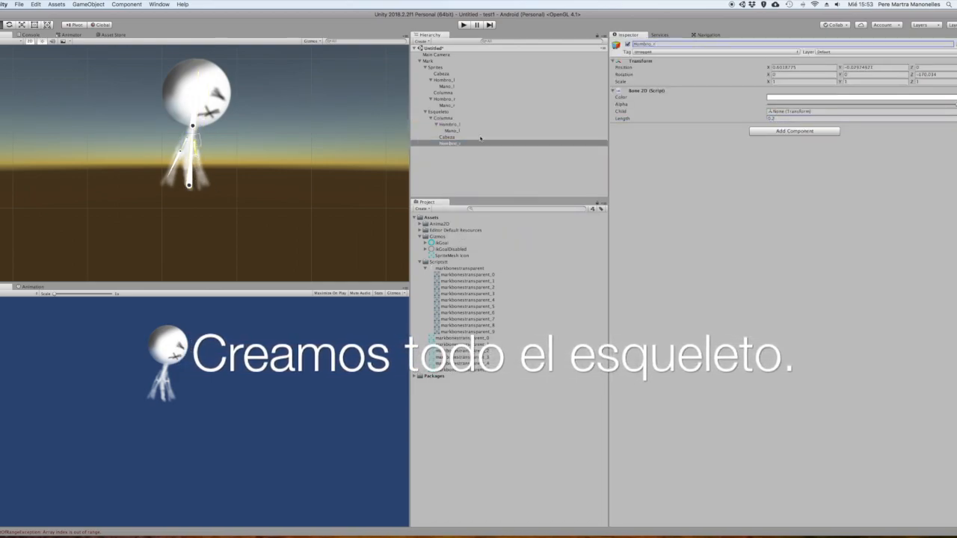
# Add a 2D Bone as a child of the Hombro_r bone and name it Mano_r
pyautogui.rightClick(451, 144)
pyautogui.moveTo(482, 222)
pyautogui.click(545, 238)
pyautogui.click(667, 44)
pyautogui.write('Mano_r')
pyautogui.press('Return')
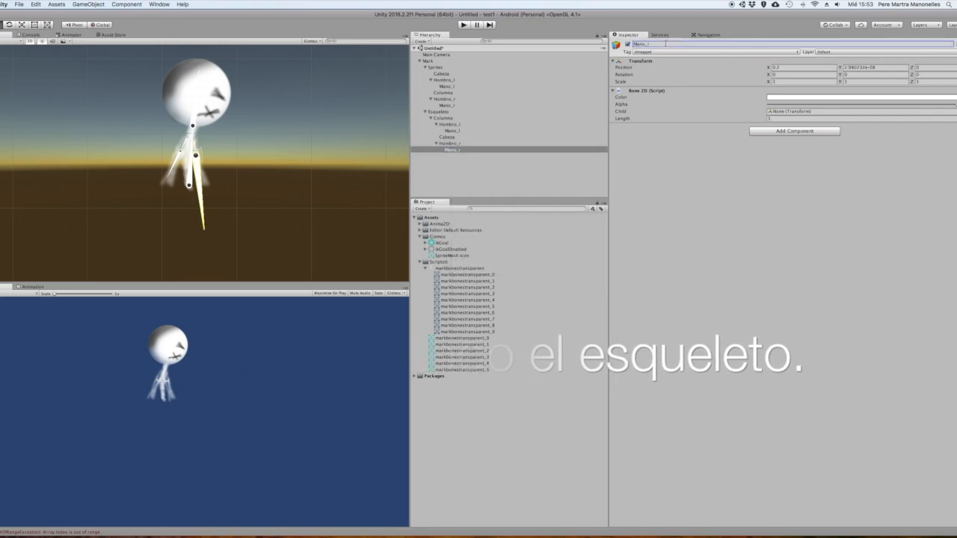
# Set the Mano_r bone's length to 0.35 and rotate it about 5.7 degrees to follow the right forearm
pyautogui.click(781, 118)
pyautogui.write('0.3')
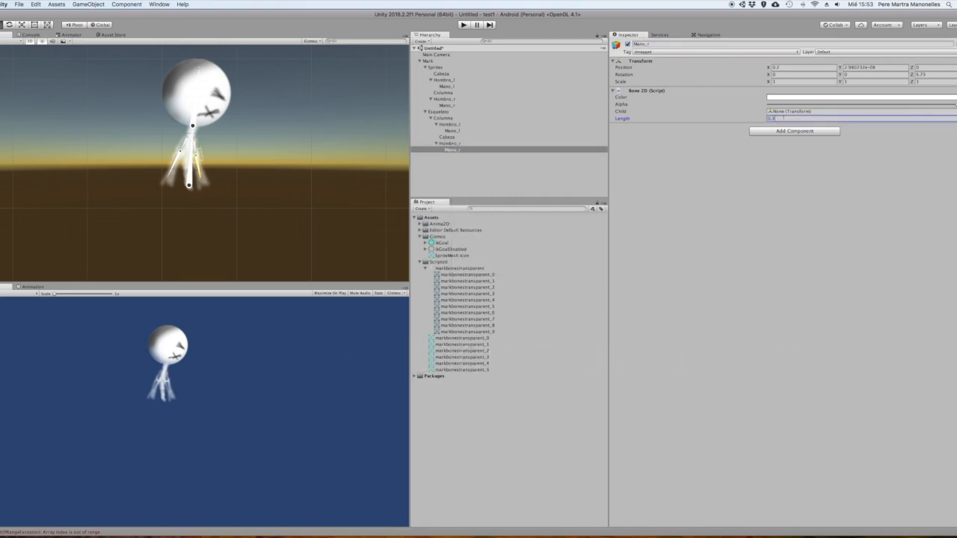
pyautogui.write('5')
pyautogui.click(684, 211)
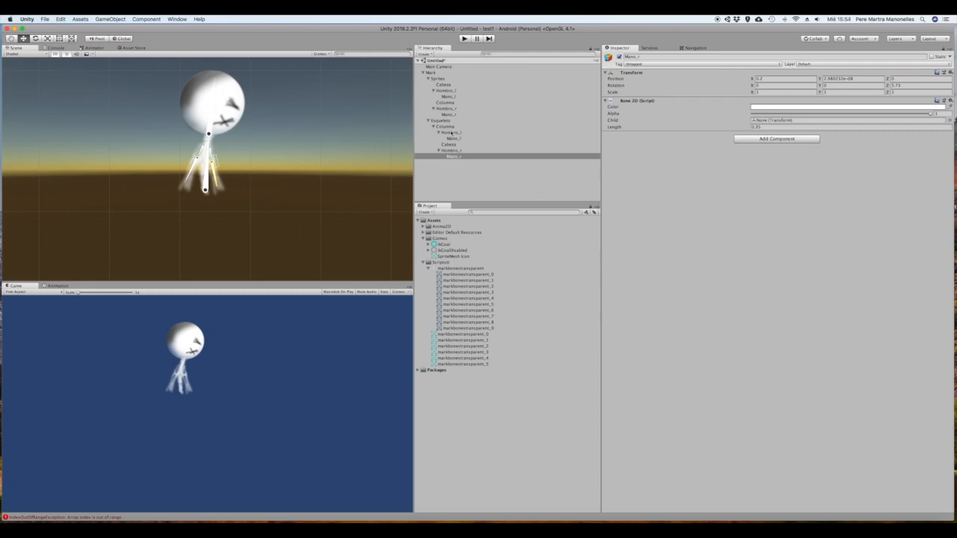
# Reorder the Cabeza bone above Hombro_l under Columna, and tilt the Columna and Cabeza bones slightly to test the skeleton
pyautogui.moveTo(450, 145); pyautogui.dragTo(450, 132)
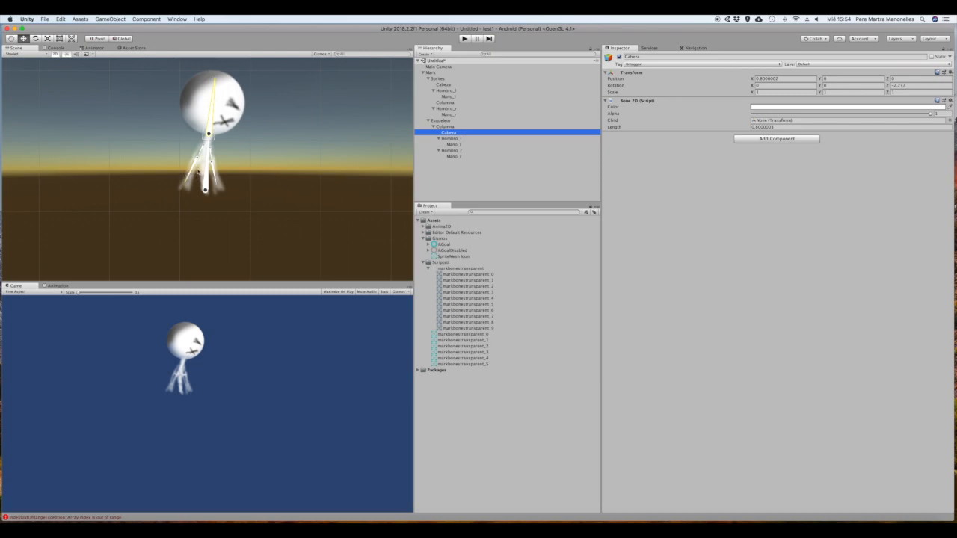
pyautogui.click(205, 171)
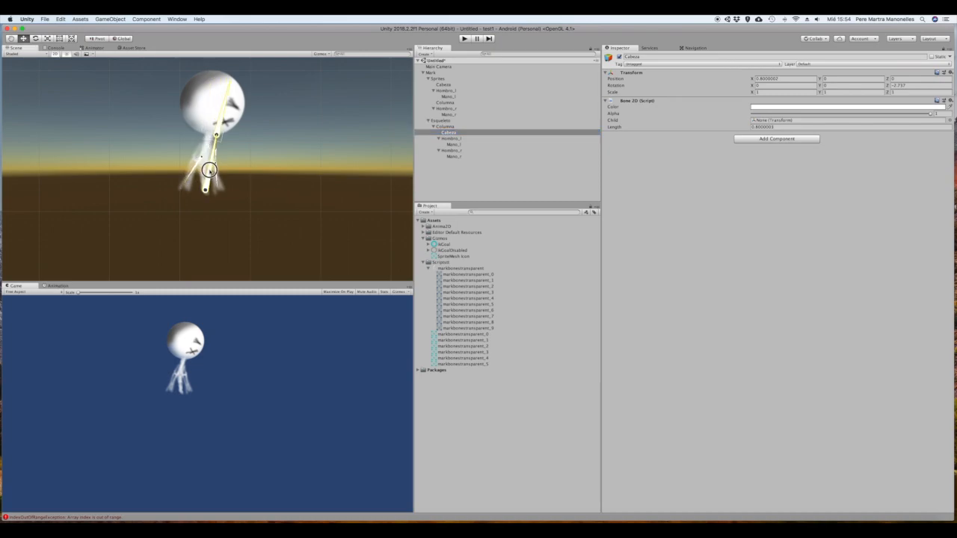
pyautogui.moveTo(204, 170); pyautogui.dragTo(208, 173)
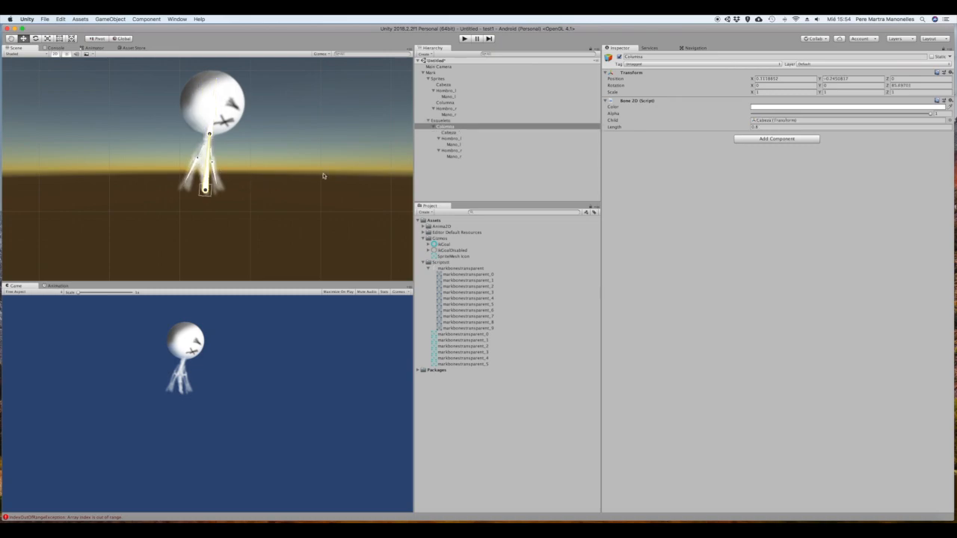
pyautogui.moveTo(212, 113); pyautogui.dragTo(217, 112)
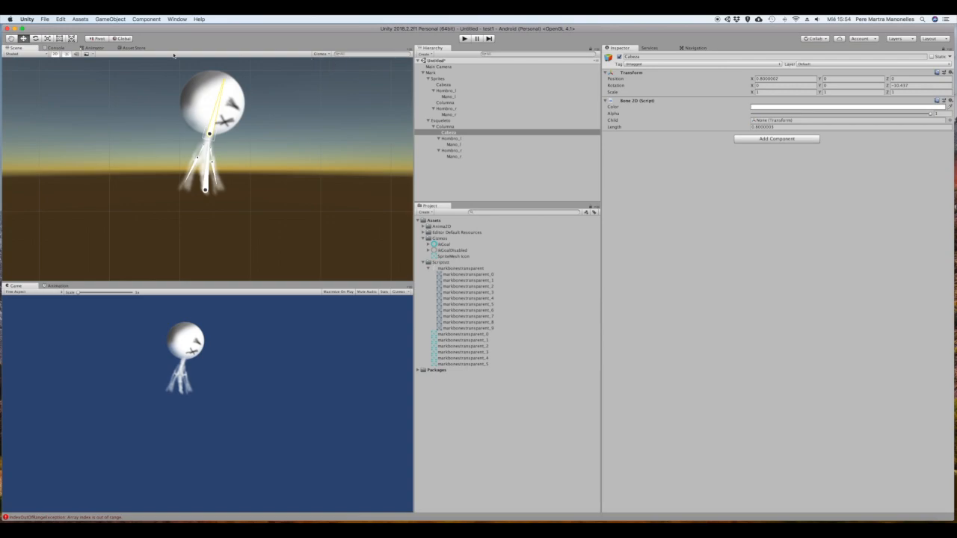
# Open the Anima2D SpriteMesh Editor over the scene view and load the Cabeza sprite from the Sprites group into it
pyautogui.click(180, 19)
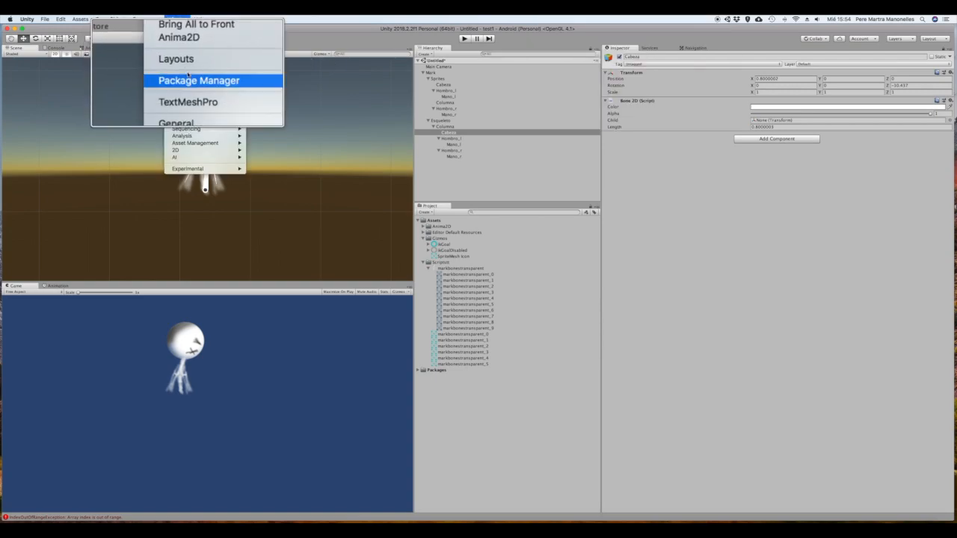
pyautogui.moveTo(193, 100)
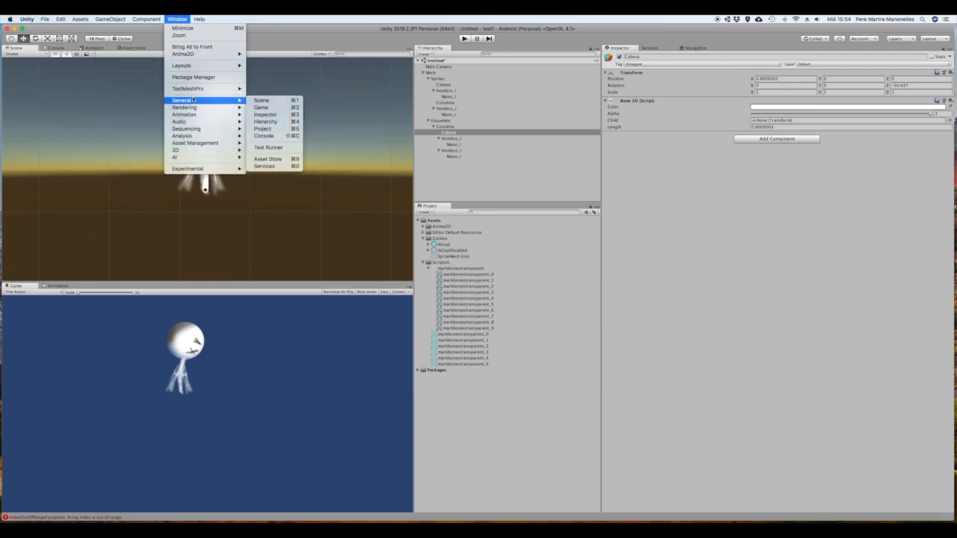
pyautogui.moveTo(195, 55)
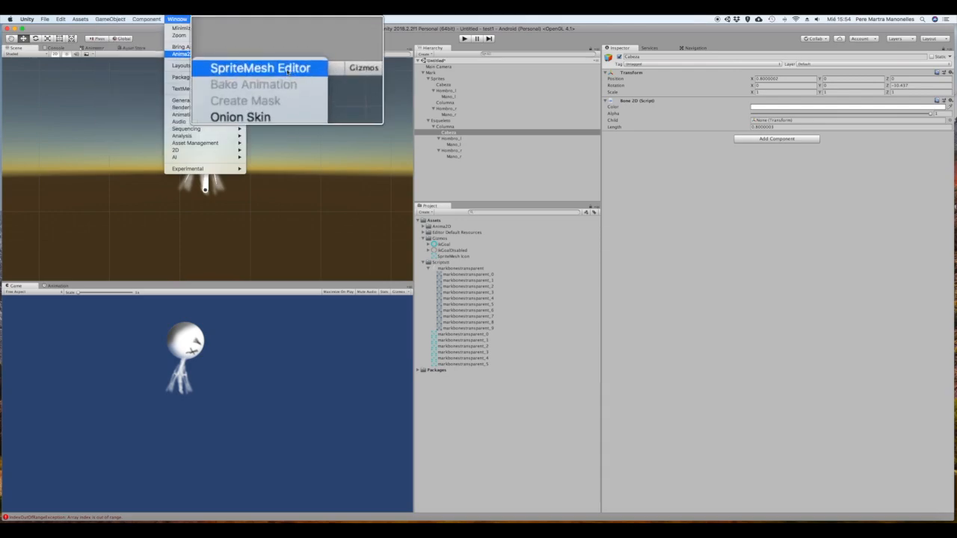
pyautogui.click(288, 54)
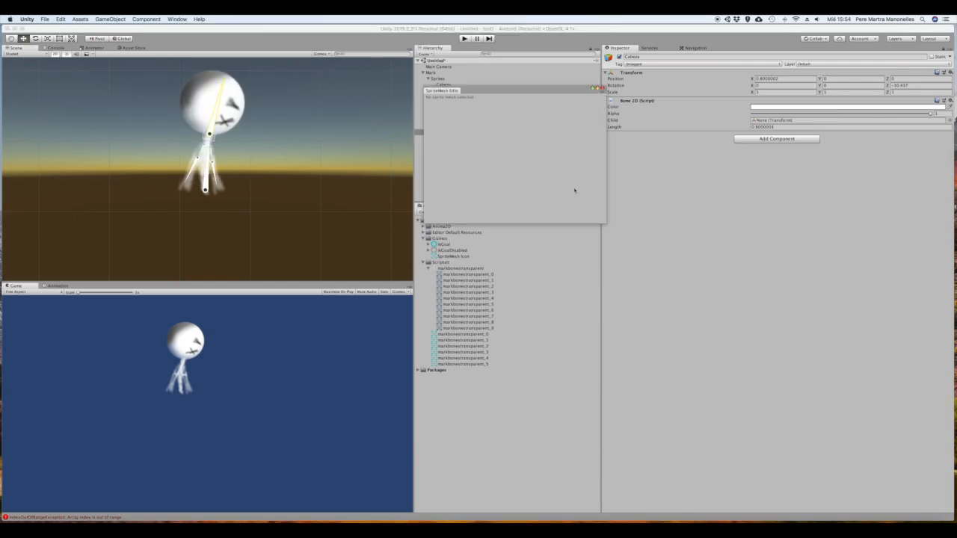
pyautogui.moveTo(531, 92); pyautogui.dragTo(344, 160)
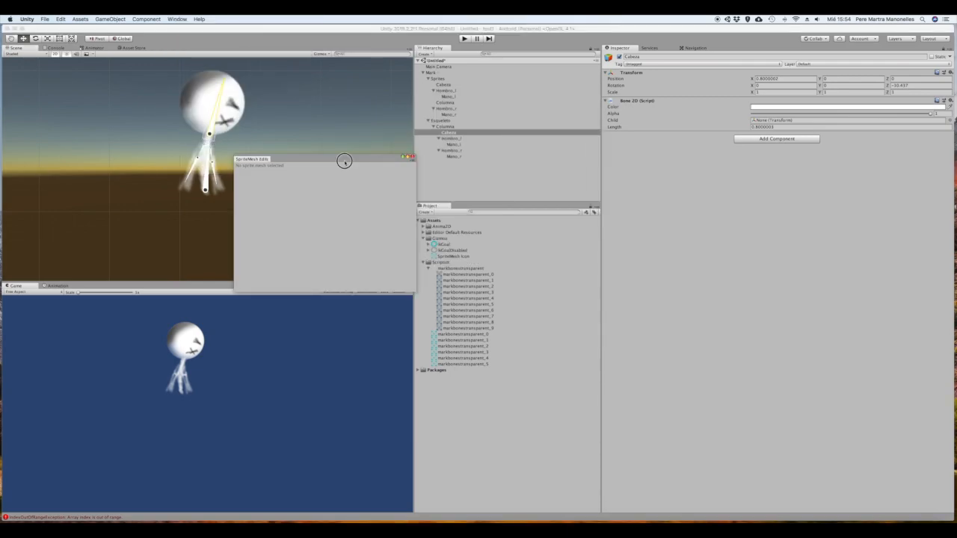
pyautogui.click(443, 85)
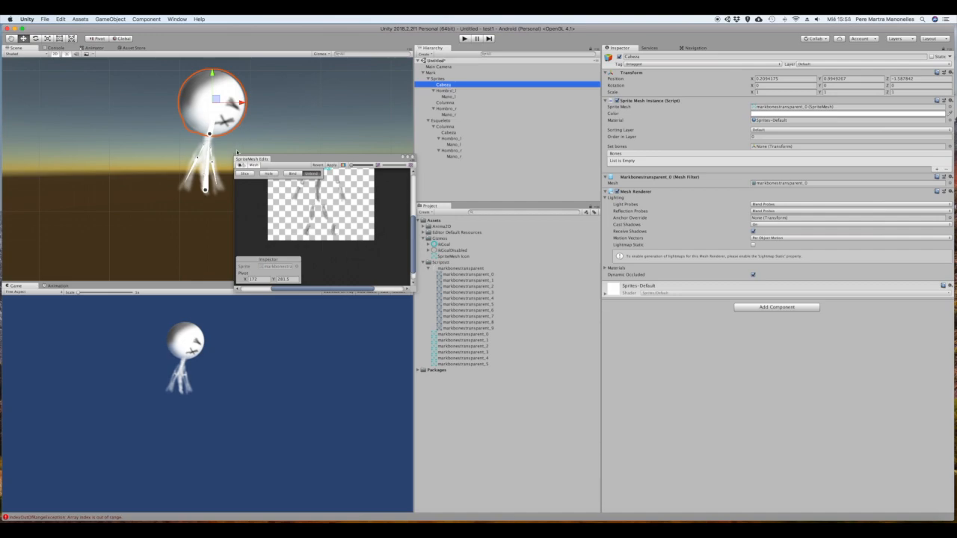
# Enlarge the SpriteMesh Editor and move it clear of the character, then try to bind the Cabeza mesh
pyautogui.moveTo(235, 155); pyautogui.dragTo(207, 122)
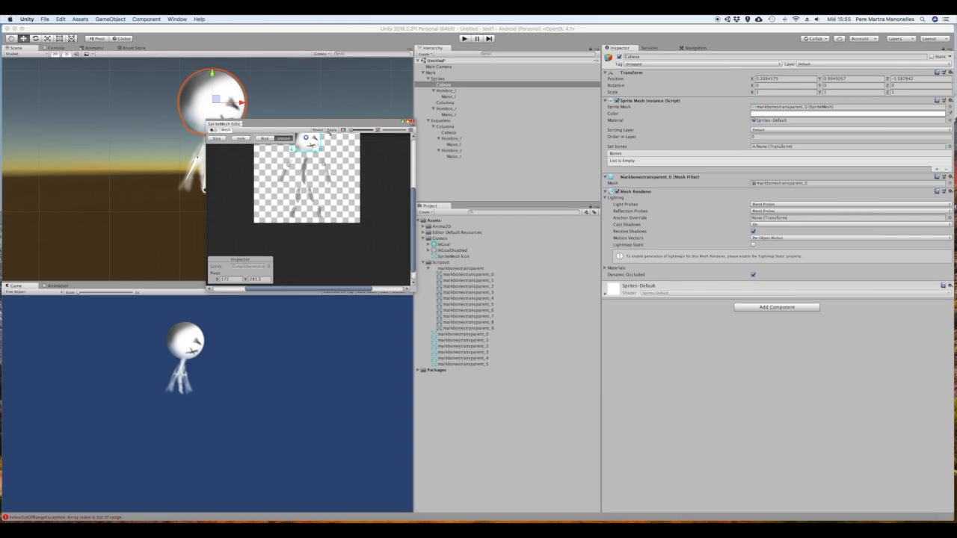
pyautogui.moveTo(331, 123); pyautogui.dragTo(268, 269)
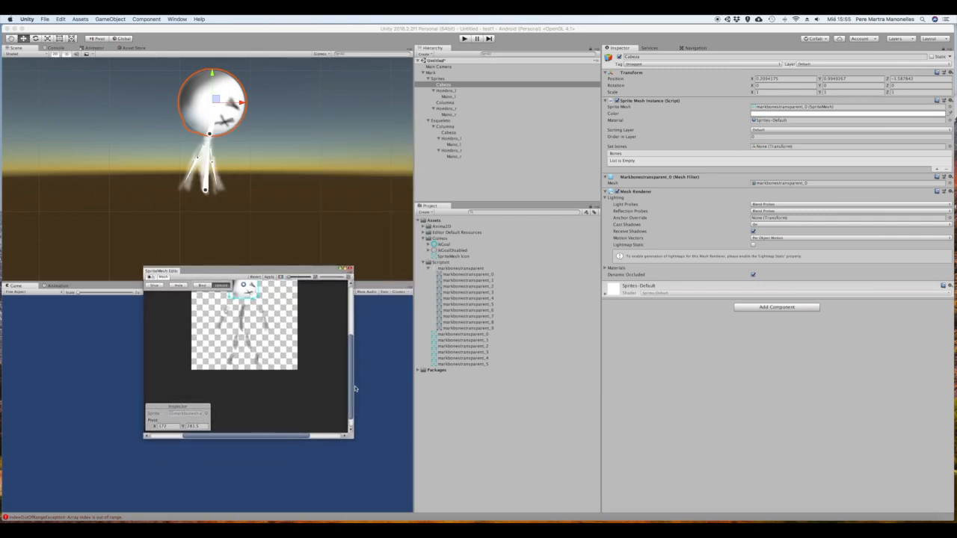
pyautogui.moveTo(351, 386); pyautogui.dragTo(352, 356)
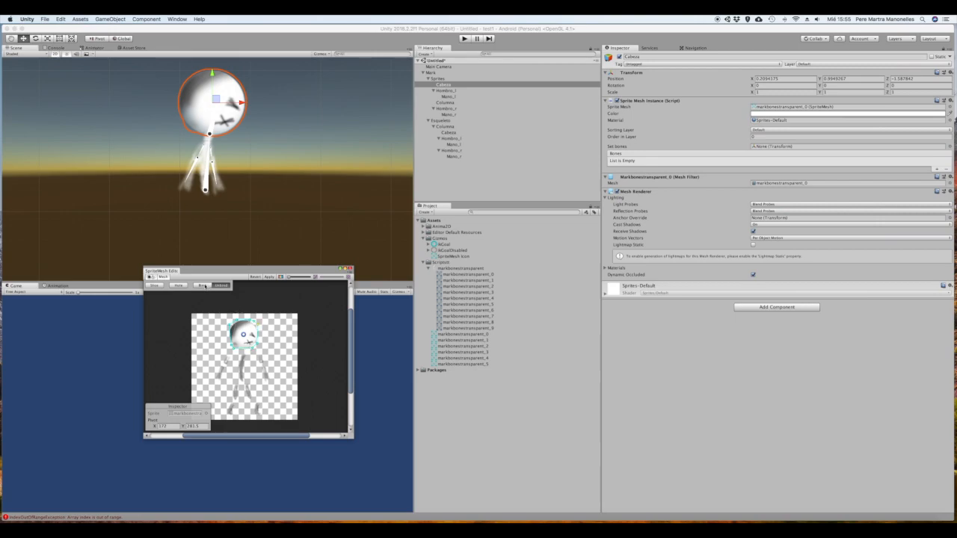
pyautogui.click(204, 285)
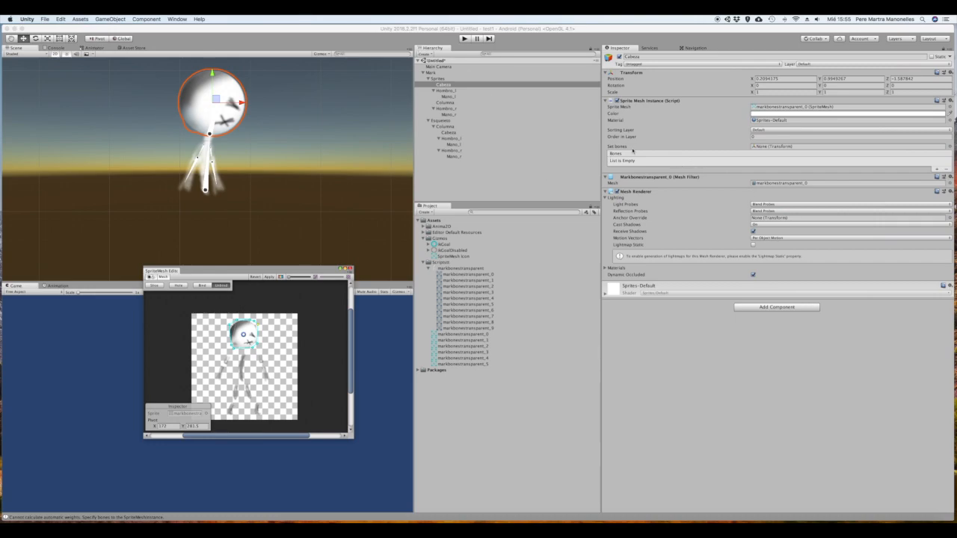
# Assign the Cabeza bone to the Cabeza sprite through Set bones and bind its mesh to that bone
pyautogui.click(518, 134)
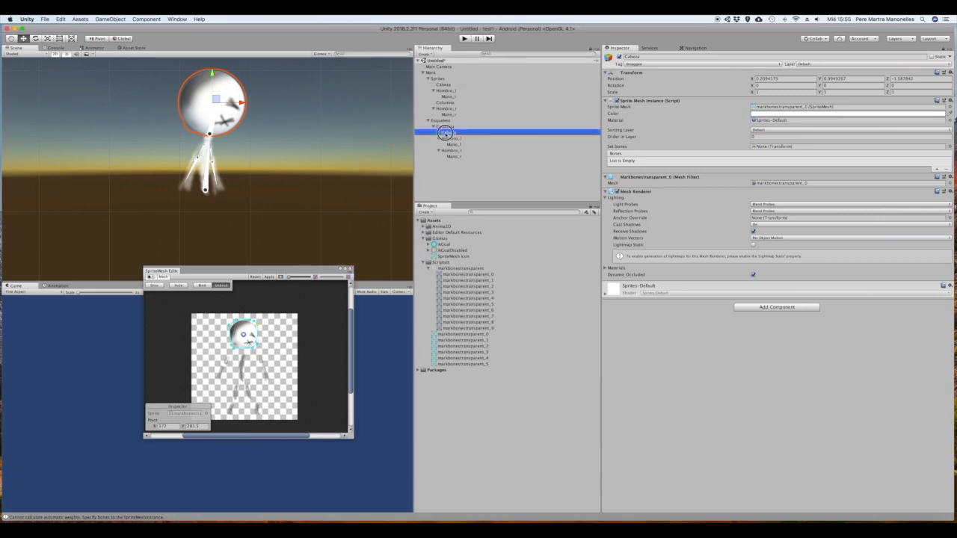
pyautogui.moveTo(519, 134); pyautogui.dragTo(696, 162)
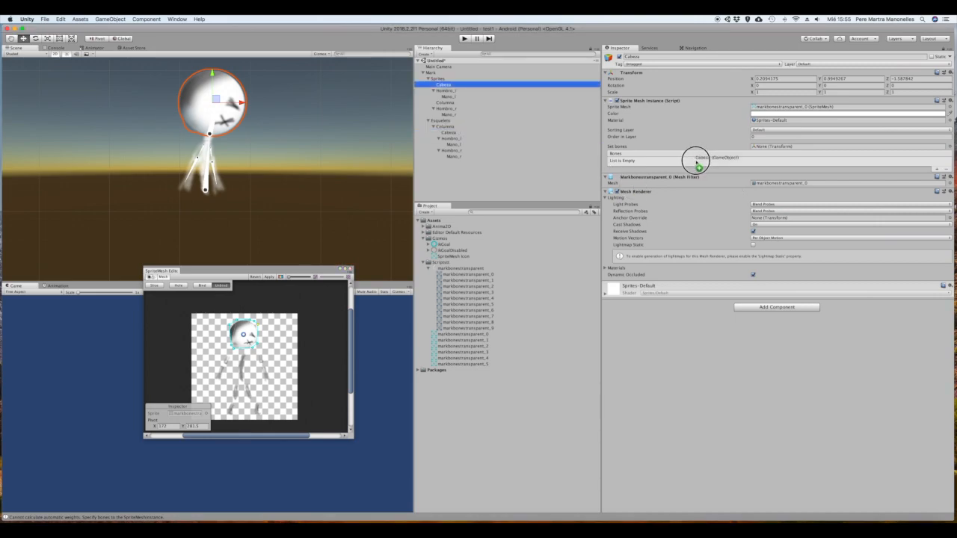
pyautogui.moveTo(696, 162); pyautogui.dragTo(508, 141)
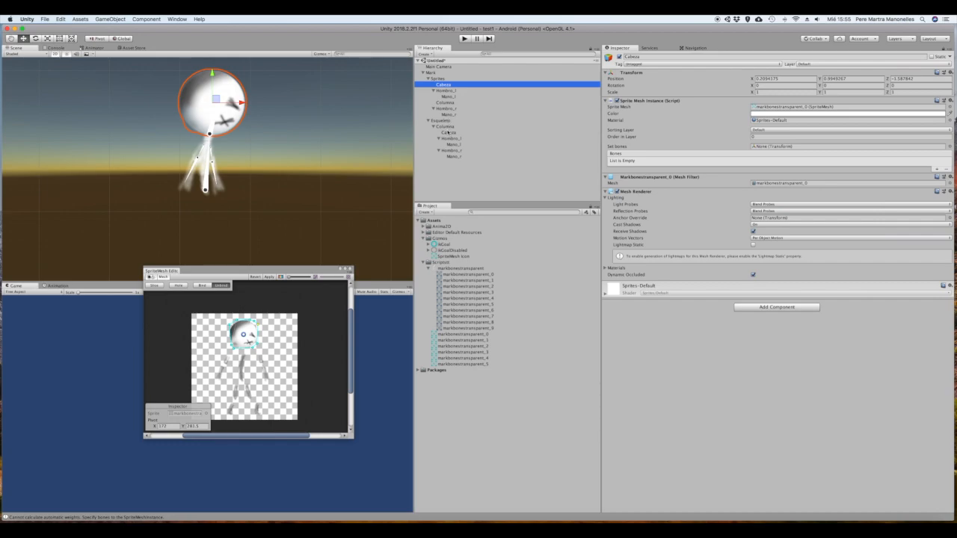
pyautogui.moveTo(447, 132); pyautogui.dragTo(787, 147)
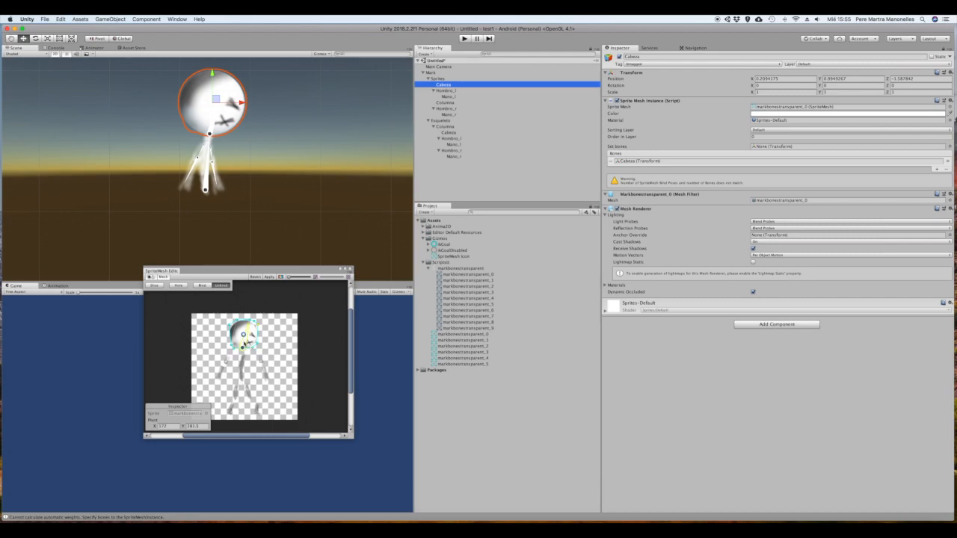
pyautogui.click(201, 285)
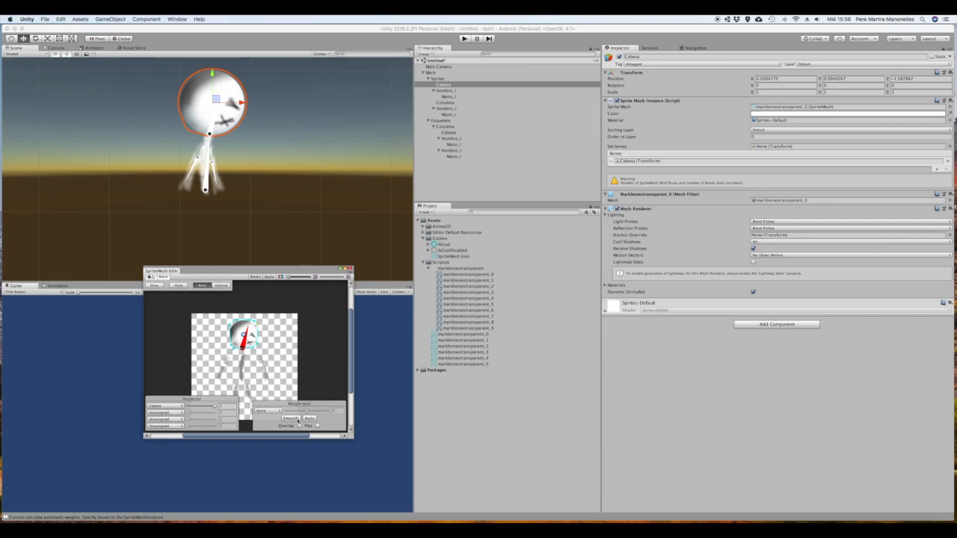
# Show the weight overlay on the head mesh, and apply its pending changes while switching to the Columna sprite
pyautogui.click(298, 425)
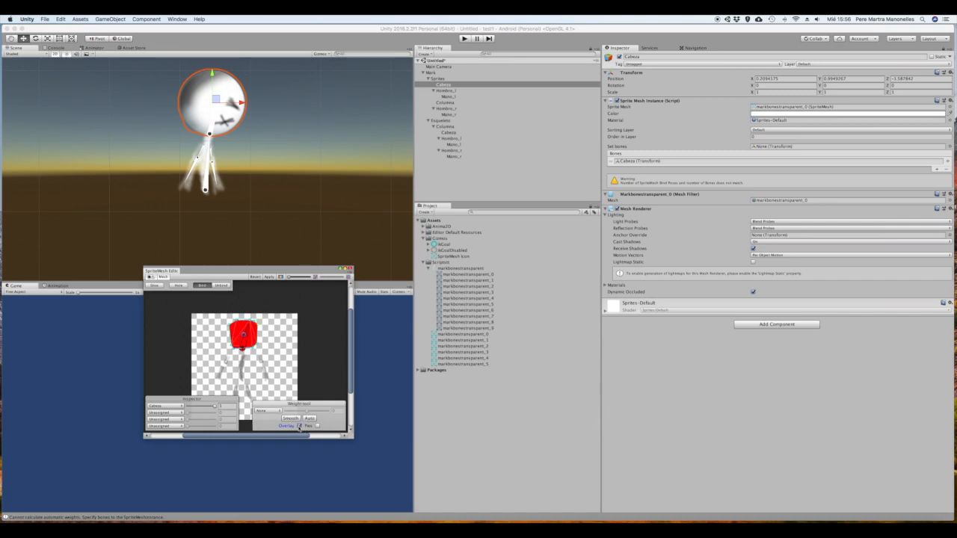
pyautogui.click(298, 425)
pyautogui.click(299, 425)
pyautogui.moveTo(242, 270); pyautogui.dragTo(139, 260)
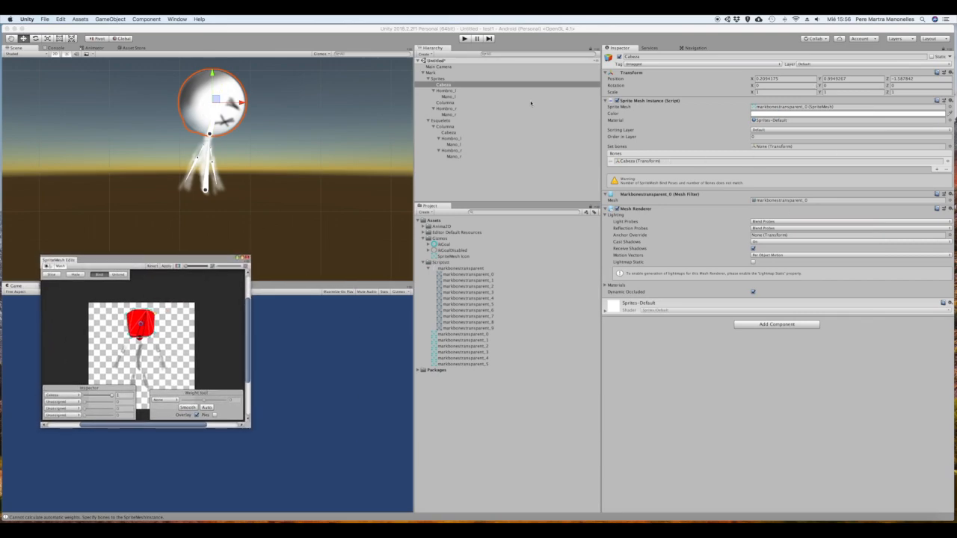
pyautogui.click(442, 102)
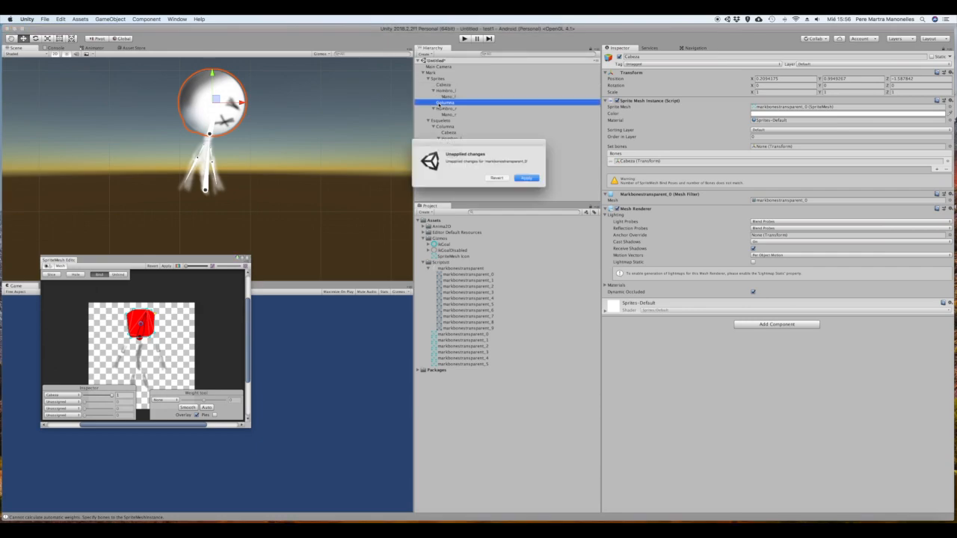
pyautogui.click(535, 181)
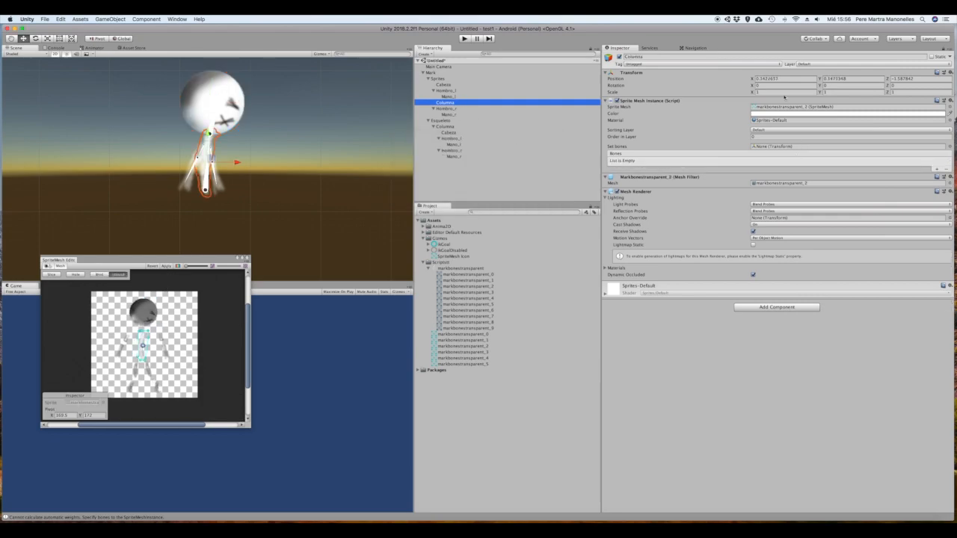
# Set the Columna sprite's bones from the skeleton's Columna bone and remove Mano_r from its bone list
pyautogui.moveTo(446, 126); pyautogui.dragTo(793, 148)
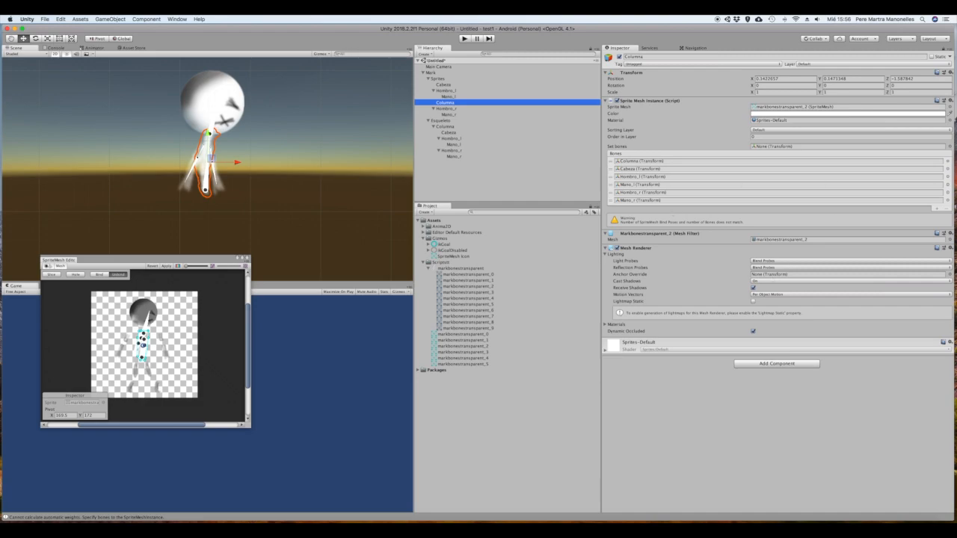
pyautogui.click(791, 201)
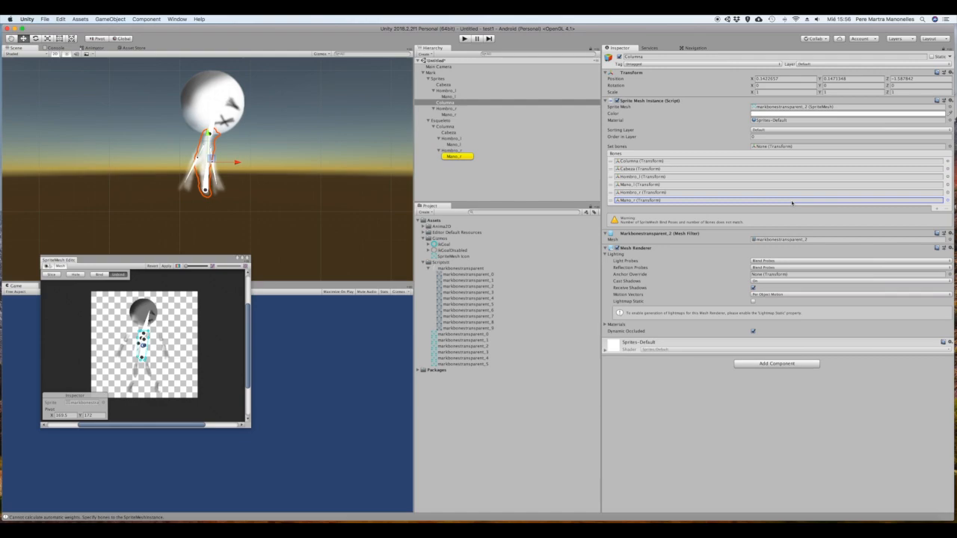
pyautogui.click(948, 201)
pyautogui.click(547, 315)
pyautogui.click(628, 200)
pyautogui.click(612, 201)
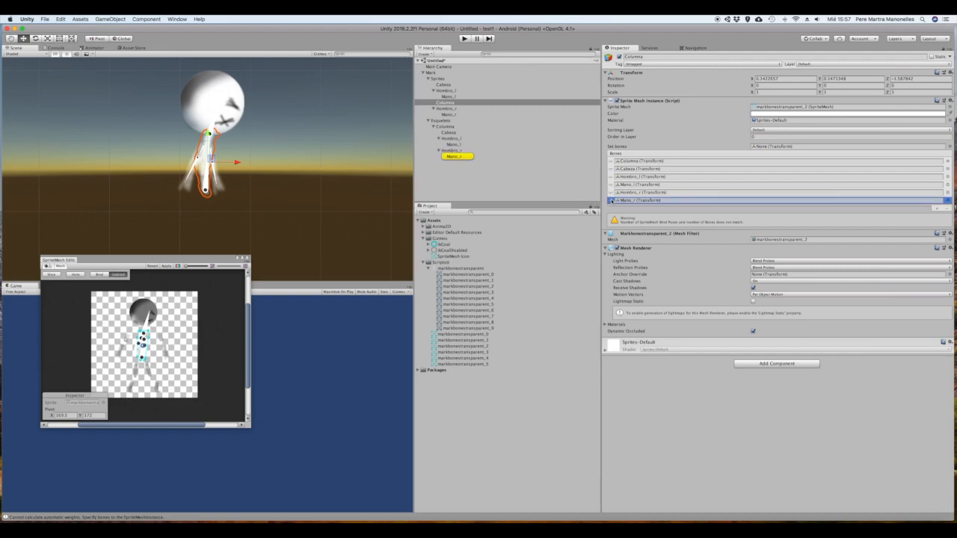
pyautogui.click(945, 209)
pyautogui.click(946, 209)
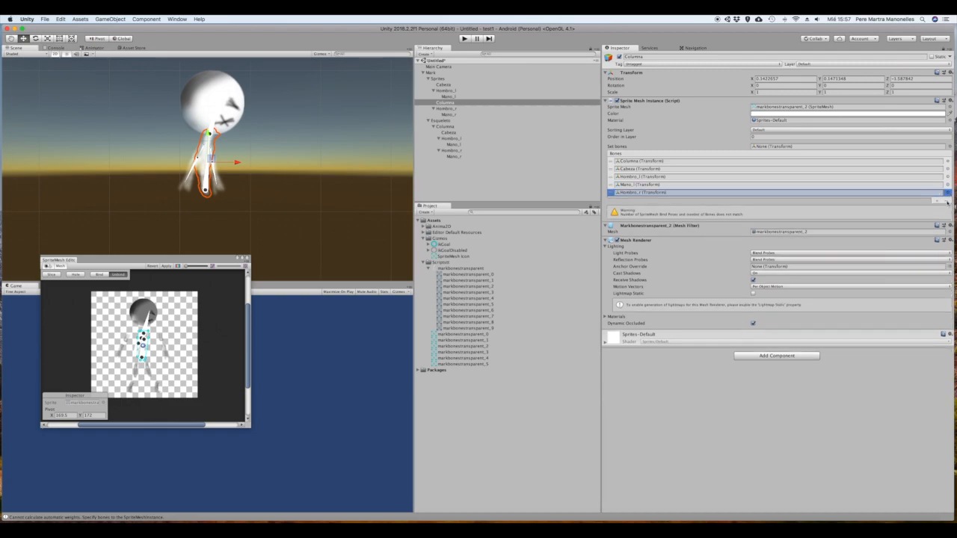
# Remove Hombro_r, Mano_l, Hombro_l and Cabeza from the Columna sprite's bone list, keeping only the Columna bone
pyautogui.click(947, 201)
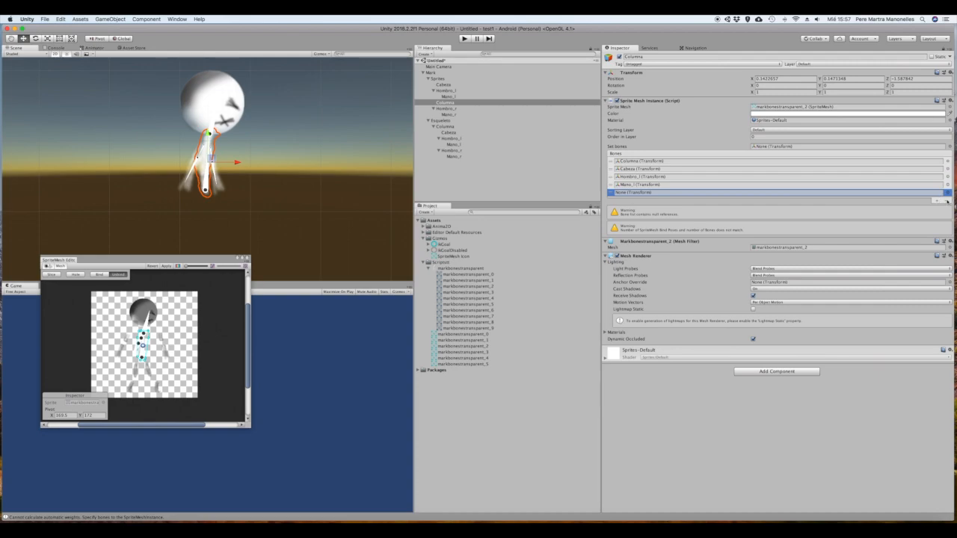
pyautogui.click(947, 201)
pyautogui.click(947, 194)
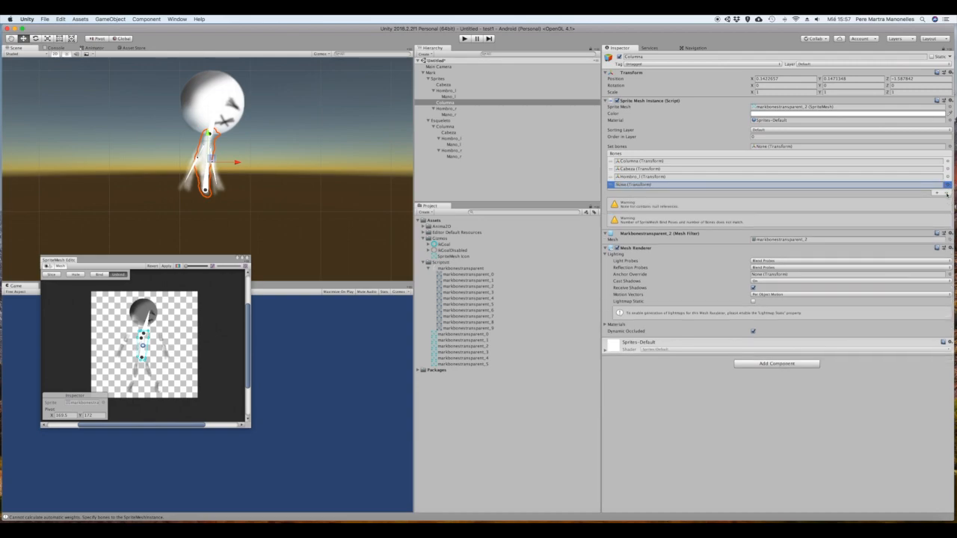
pyautogui.click(946, 193)
pyautogui.click(946, 186)
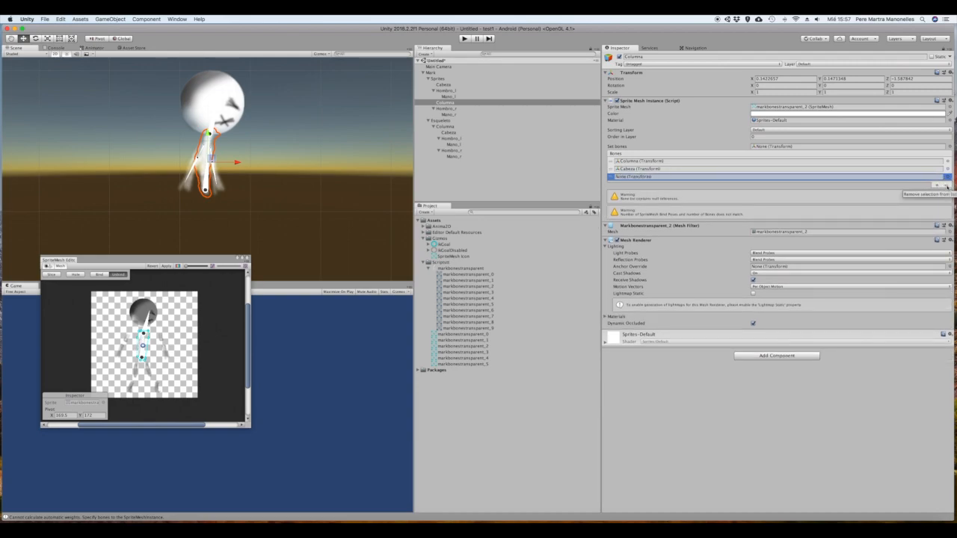
pyautogui.click(946, 186)
pyautogui.click(948, 178)
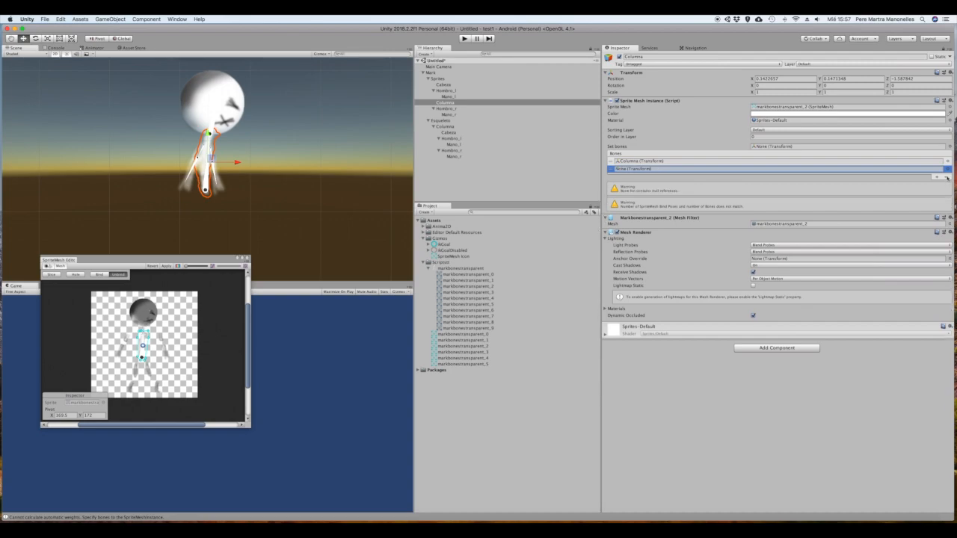
pyautogui.click(946, 177)
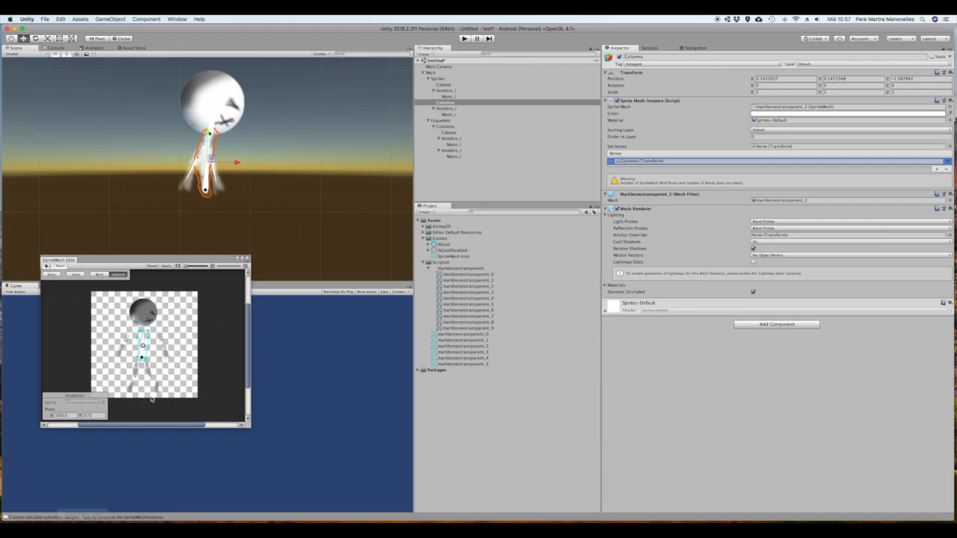
# Bind the Columna mesh to its bone, check the weights of its upper vertices and apply the changes
pyautogui.click(100, 274)
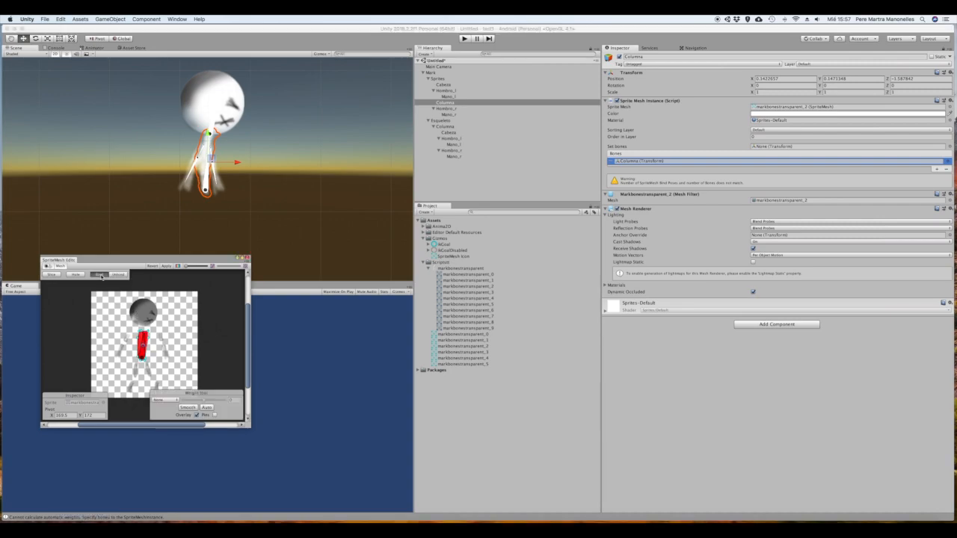
pyautogui.click(165, 269)
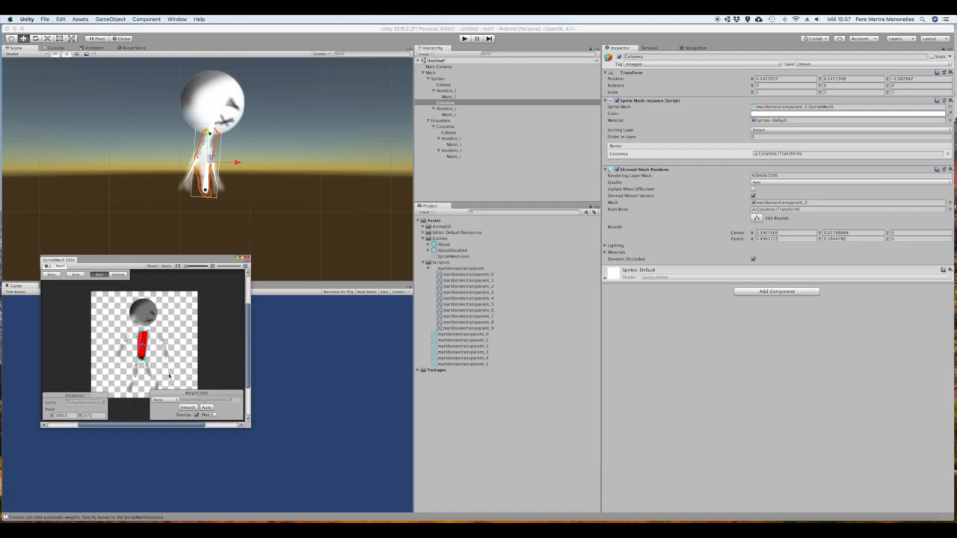
pyautogui.click(139, 338)
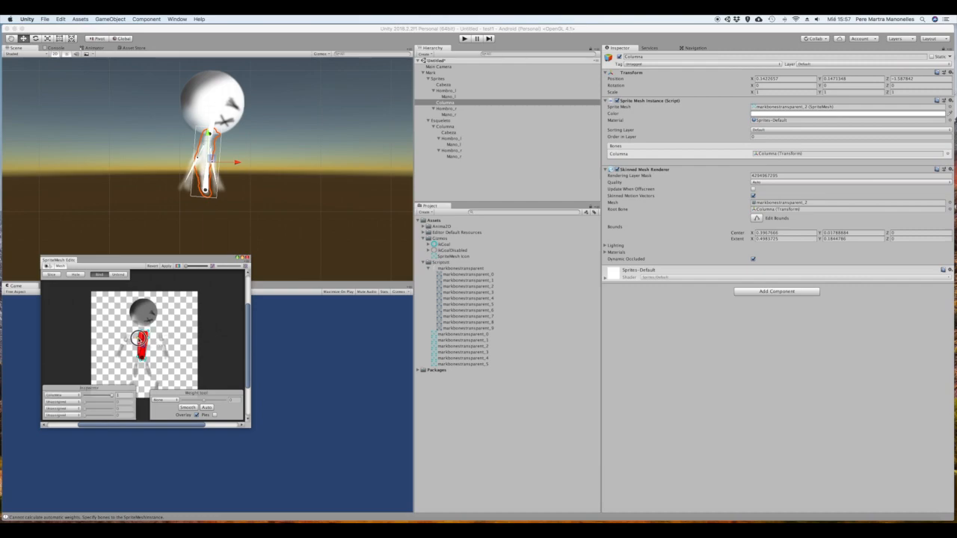
pyautogui.click(148, 337)
pyautogui.click(147, 332)
pyautogui.click(140, 333)
pyautogui.click(168, 268)
# Assign only the Hombro_l bone to the Hombro_l sprite, removing Mano_l from its list, and bind and apply the mesh
pyautogui.click(451, 90)
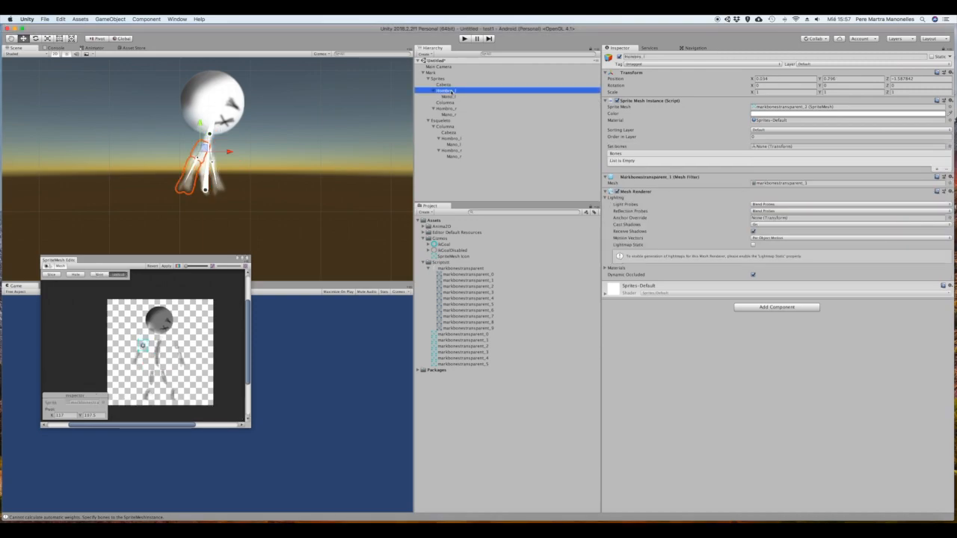
pyautogui.moveTo(451, 140); pyautogui.dragTo(782, 147)
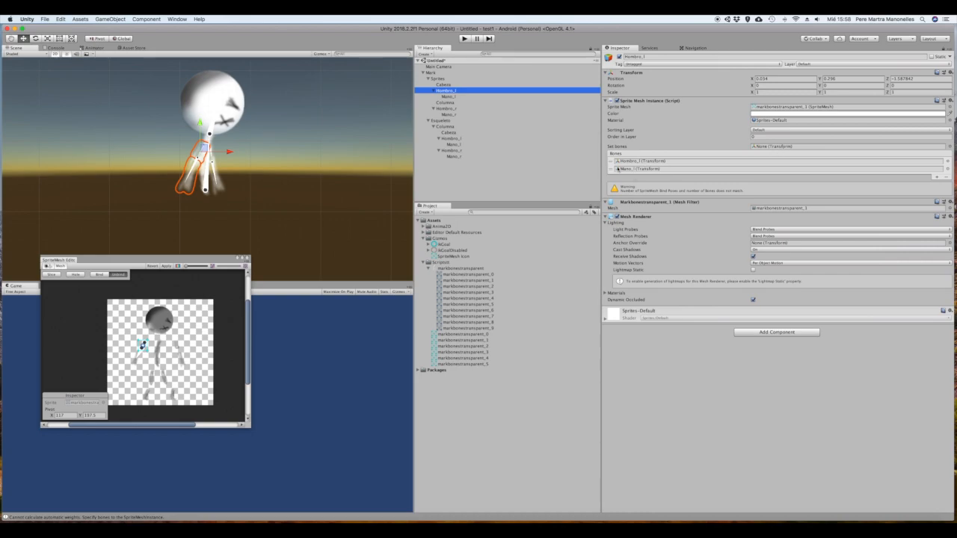
pyautogui.click(612, 170)
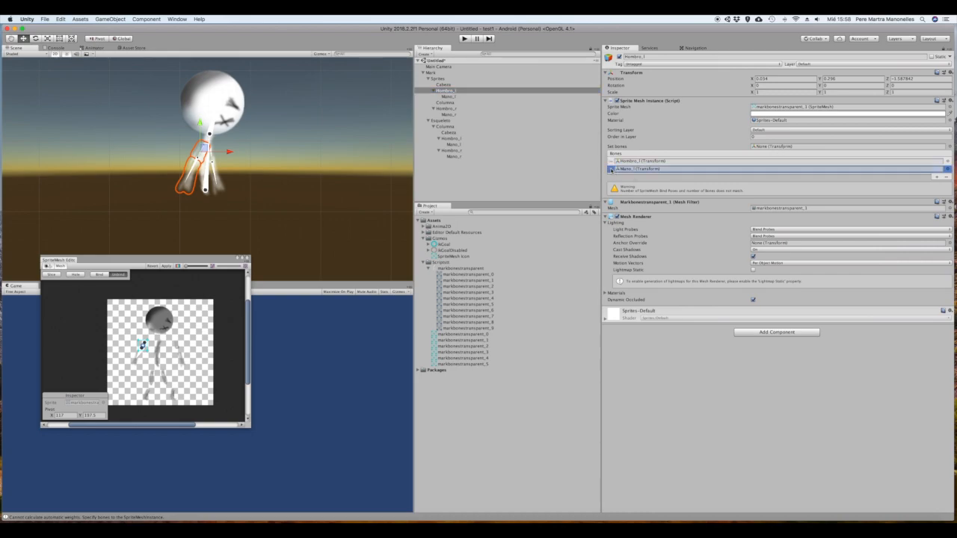
pyautogui.click(946, 178)
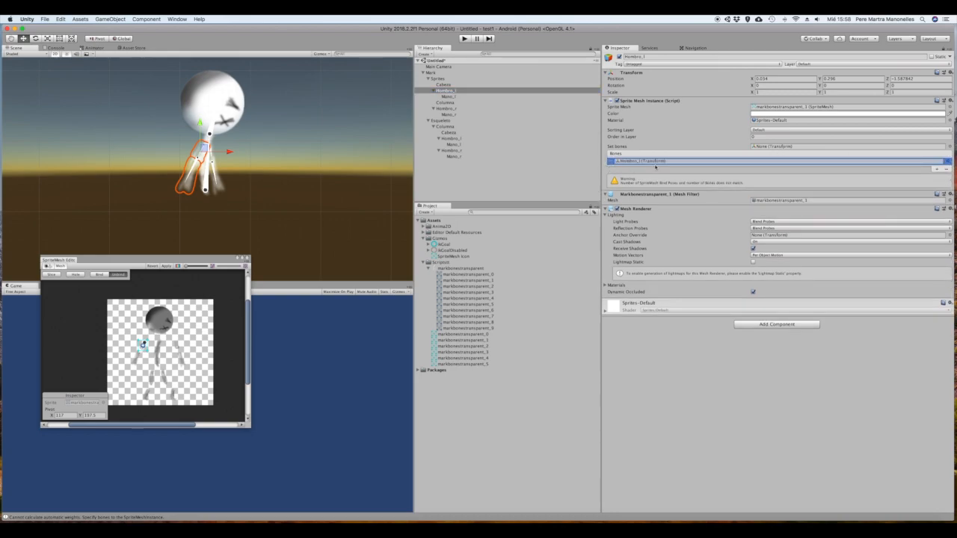
pyautogui.click(100, 274)
pyautogui.click(167, 266)
# Assign the Mano_l bone to the Mano_l sprite, and bind and apply its mesh
pyautogui.click(449, 96)
pyautogui.moveTo(454, 145); pyautogui.dragTo(773, 146)
pyautogui.click(100, 274)
pyautogui.click(167, 267)
# Assign only the Hombro_r bone to the Hombro_r sprite, removing Mano_r from its list, and bind and apply the mesh
pyautogui.click(446, 108)
pyautogui.moveTo(452, 151); pyautogui.dragTo(771, 147)
pyautogui.click(623, 170)
pyautogui.click(947, 177)
pyautogui.click(100, 274)
pyautogui.click(167, 266)
# Assign the Mano_r bone to the Mano_r sprite, bind and apply its mesh, and close the SpriteMesh Editor
pyautogui.click(449, 114)
pyautogui.moveTo(454, 156); pyautogui.dragTo(771, 146)
pyautogui.click(100, 274)
pyautogui.click(167, 266)
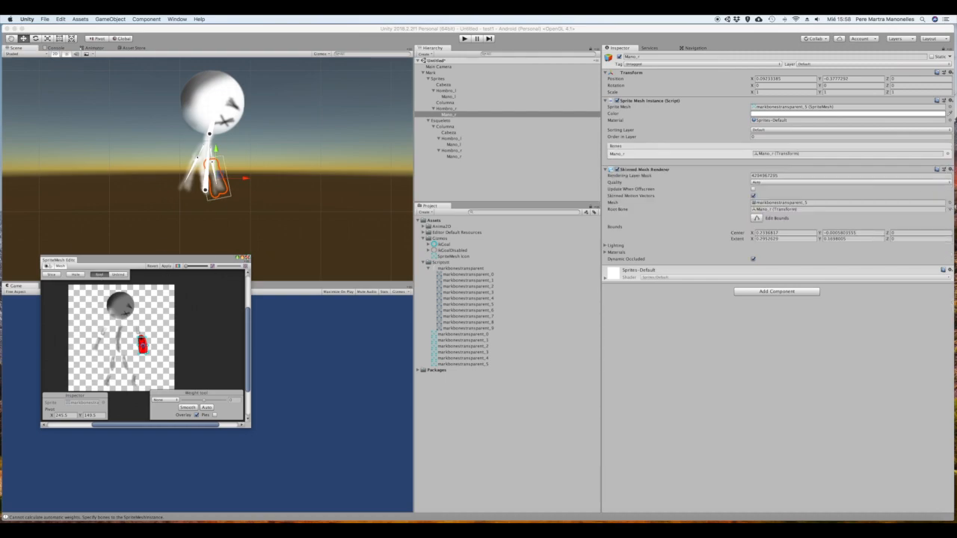
pyautogui.click(248, 258)
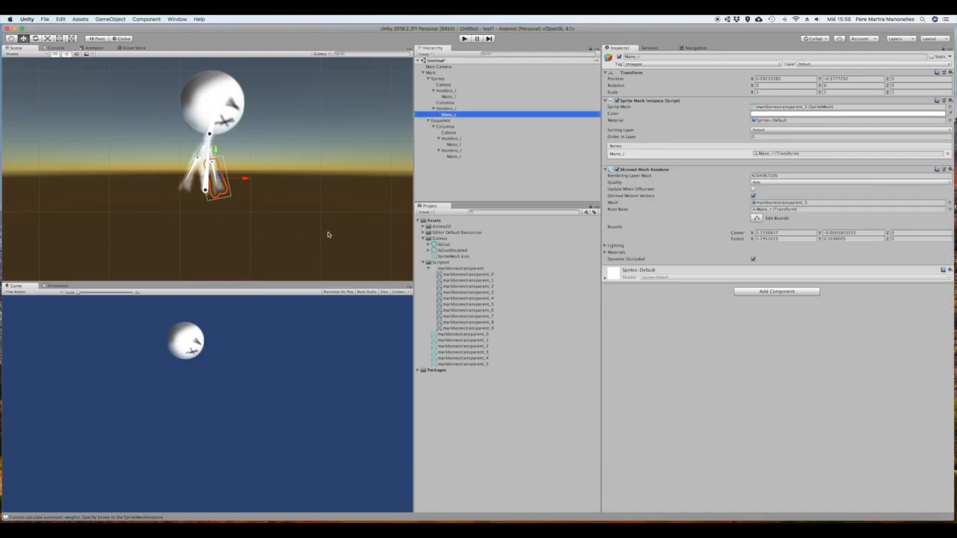
# Rotate the Mano_r, Mano_l and Cabeza bones slightly in the scene to test how the bound meshes follow
pyautogui.click(482, 156)
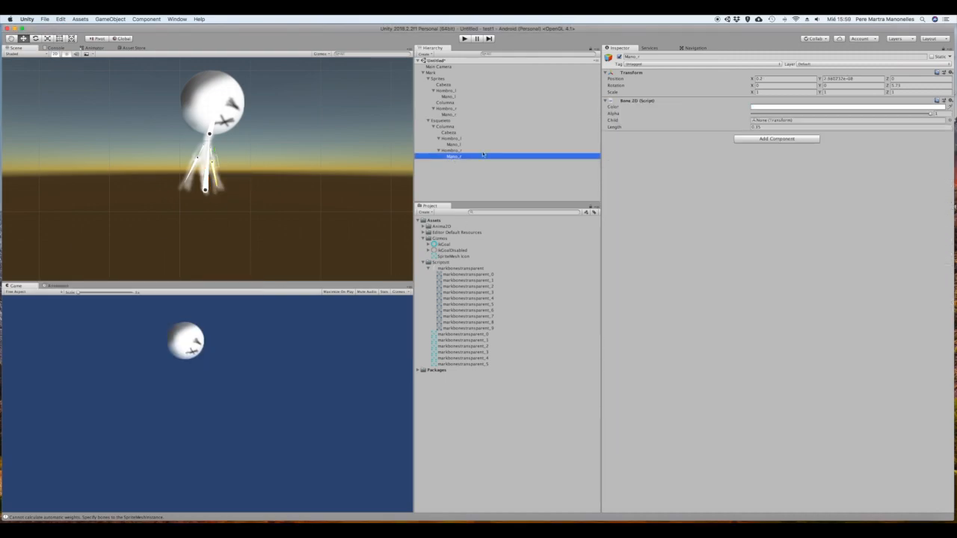
pyautogui.moveTo(218, 184)
pyautogui.mouseDown()
pyautogui.moveTo(228, 163)
pyautogui.moveTo(241, 166)
pyautogui.moveTo(227, 188)
pyautogui.mouseUp()
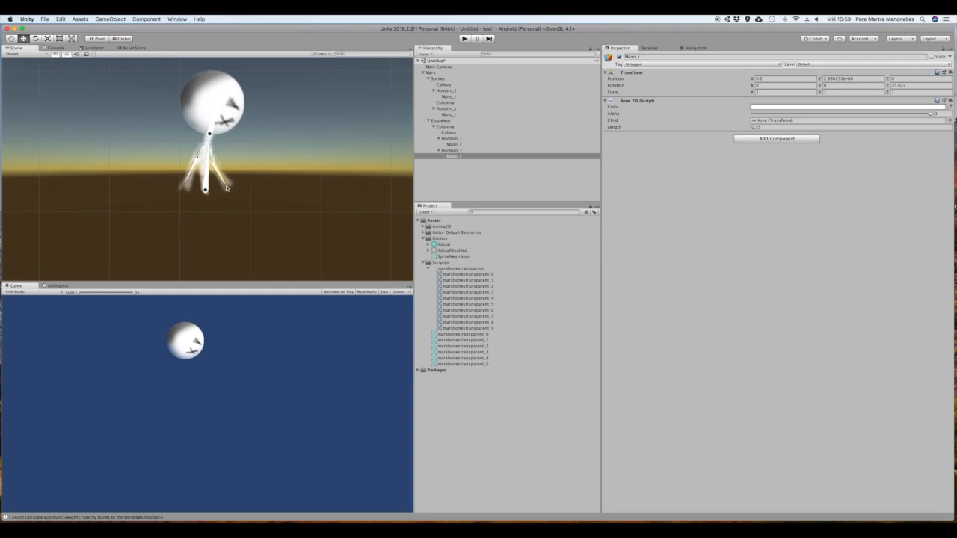
pyautogui.click(187, 182)
pyautogui.moveTo(187, 182)
pyautogui.mouseDown()
pyautogui.moveTo(172, 164)
pyautogui.moveTo(188, 187)
pyautogui.mouseUp()
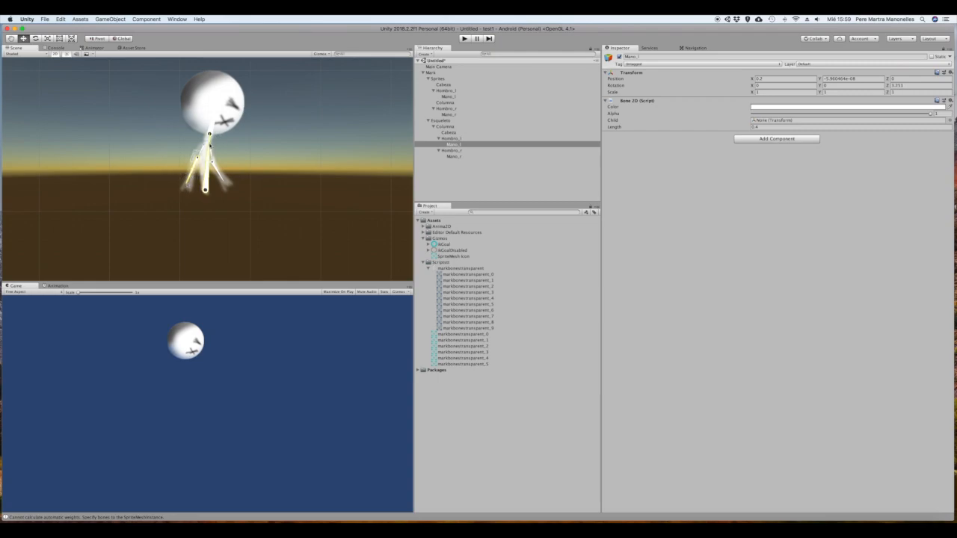
pyautogui.click(216, 122)
pyautogui.moveTo(222, 118); pyautogui.dragTo(215, 106)
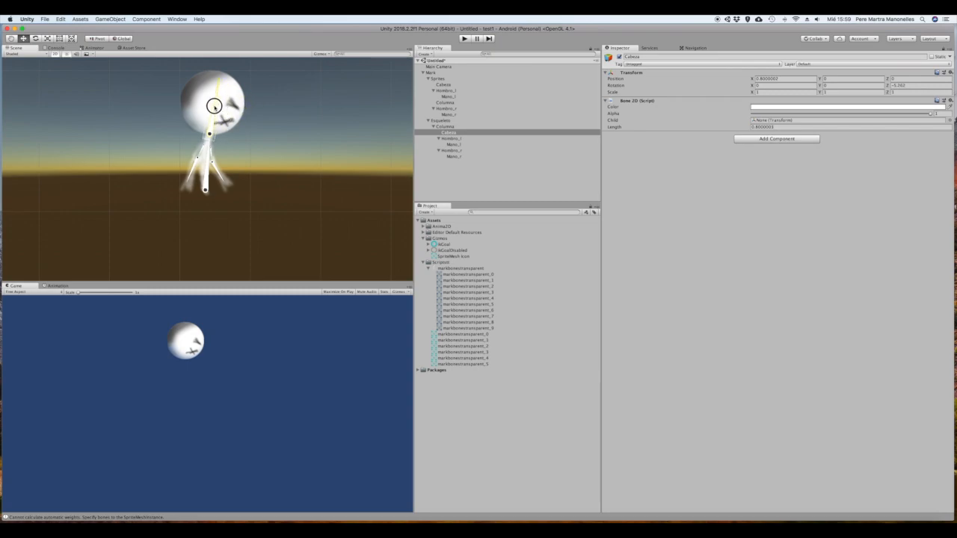
# Open the Cabeza sprite in the SpriteMesh Editor and apply its bone binding
pyautogui.click(453, 84)
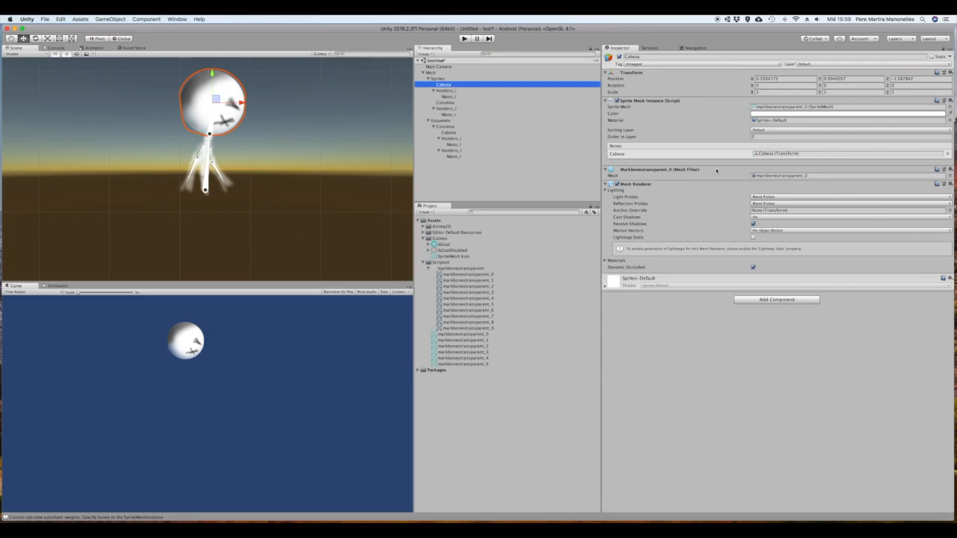
pyautogui.click(178, 19)
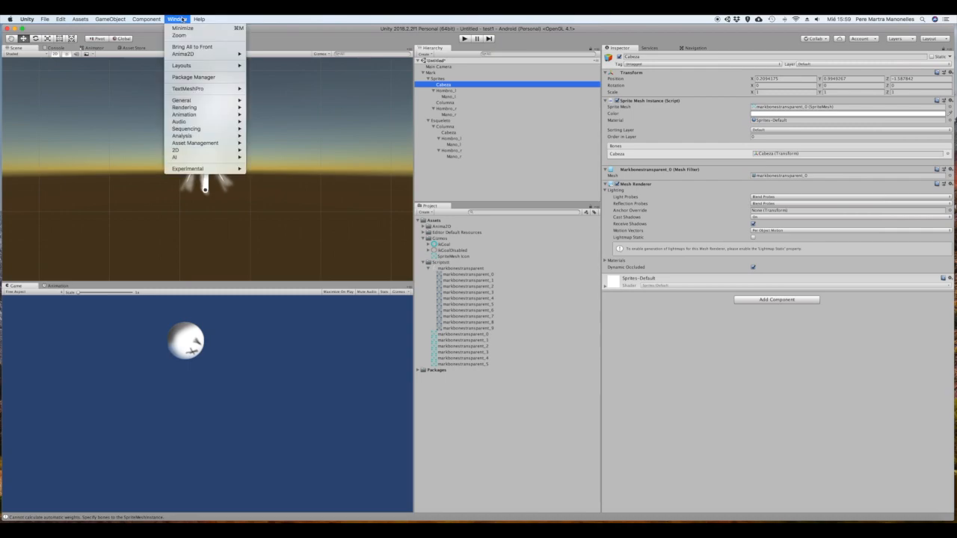
pyautogui.moveTo(191, 54)
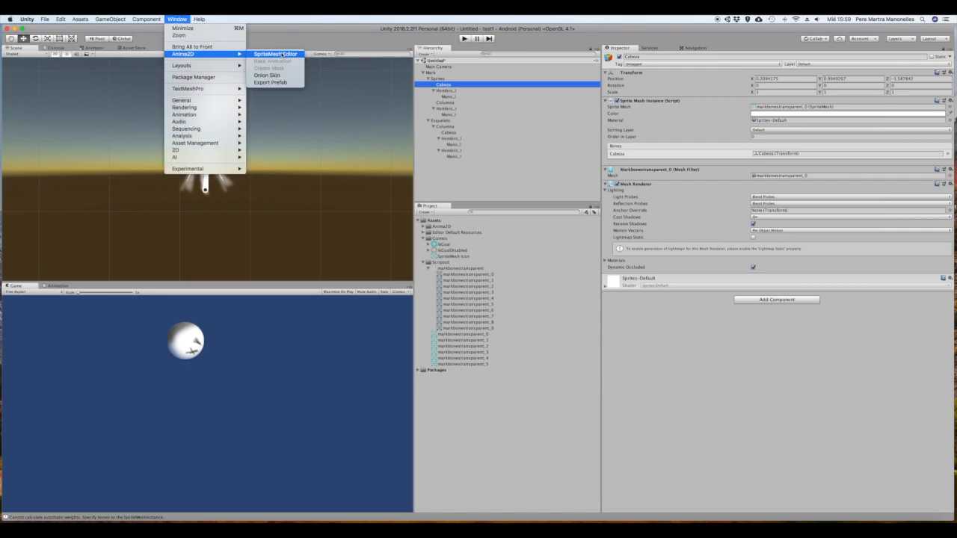
pyautogui.click(282, 55)
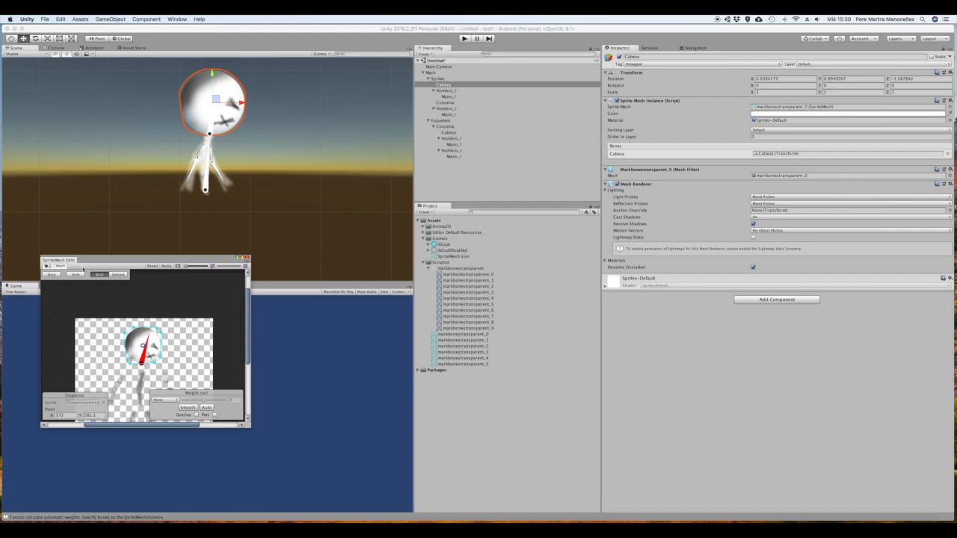
pyautogui.click(166, 266)
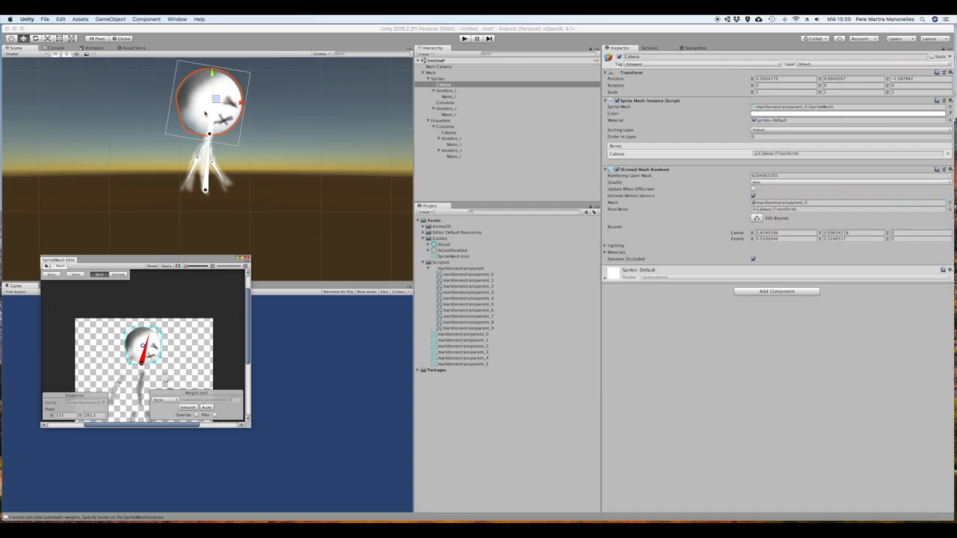
# Close the SpriteMesh Editor and rotate the Cabeza bone in the scene to test how the head mesh follows
pyautogui.moveTo(214, 114); pyautogui.dragTo(213, 115)
pyautogui.moveTo(196, 261); pyautogui.dragTo(407, 147)
pyautogui.moveTo(214, 111); pyautogui.dragTo(219, 113)
pyautogui.click(458, 145)
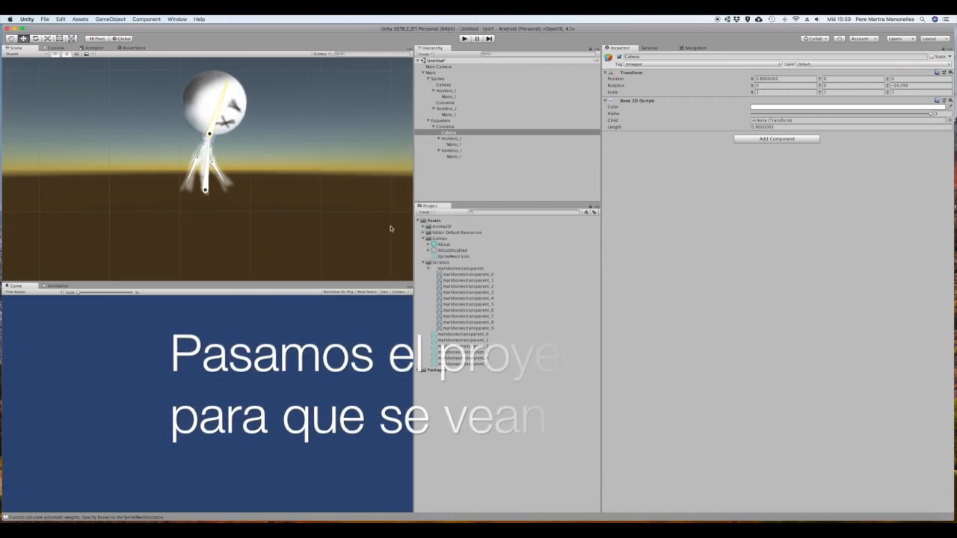
# Select the Main Camera, check the 2D section of the Unity Preferences and close the preferences
pyautogui.click(452, 66)
pyautogui.click(31, 286)
pyautogui.click(27, 18)
pyautogui.click(34, 36)
pyautogui.click(70, 84)
pyautogui.click(81, 133)
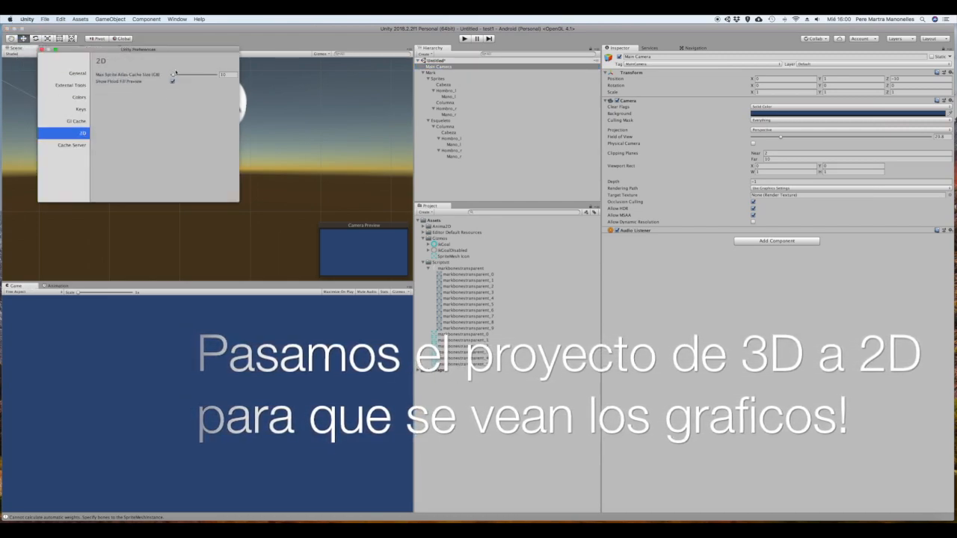
pyautogui.click(41, 49)
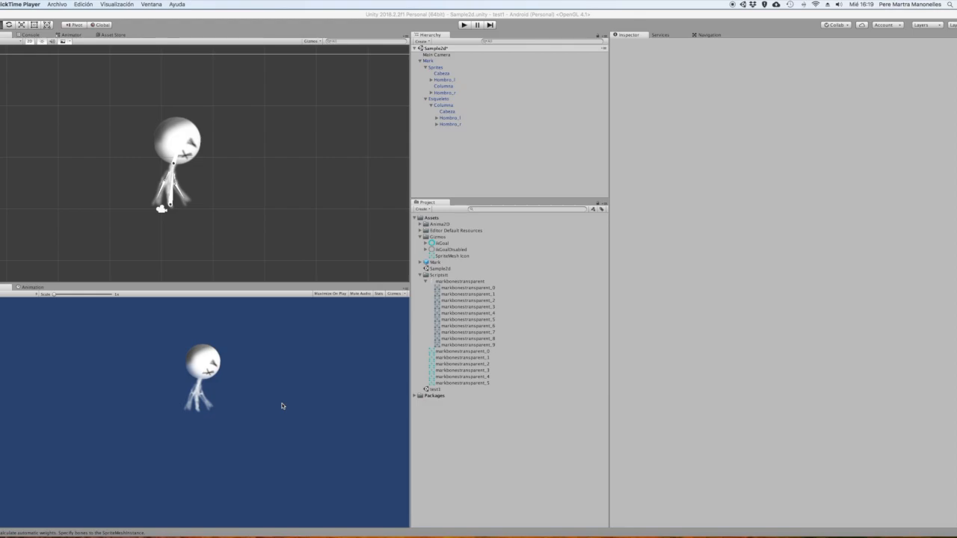
# Rotate the Mano_r, Columna, Cabeza and Mano_l bones in the scene to test the rig in the 2D project
pyautogui.click(184, 196)
pyautogui.moveTo(184, 195)
pyautogui.mouseDown()
pyautogui.moveTo(198, 181)
pyautogui.moveTo(192, 202)
pyautogui.moveTo(199, 184)
pyautogui.moveTo(195, 198)
pyautogui.moveTo(179, 187)
pyautogui.mouseUp()
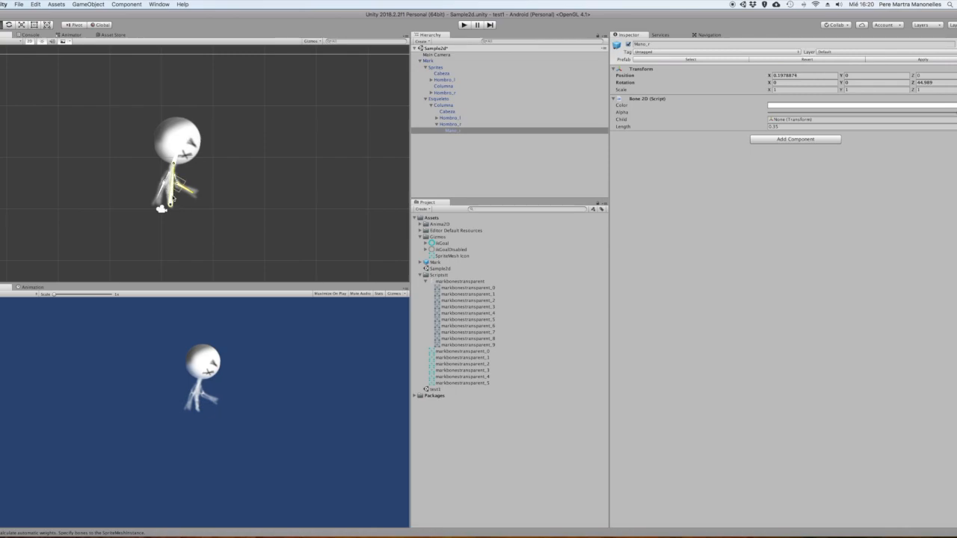
pyautogui.moveTo(173, 196); pyautogui.dragTo(172, 195)
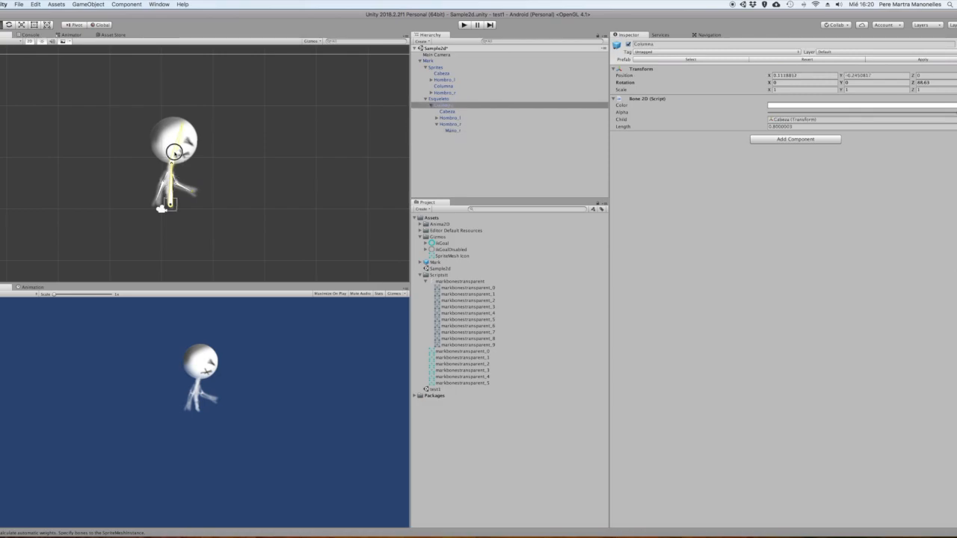
pyautogui.click(175, 156)
pyautogui.moveTo(176, 148); pyautogui.dragTo(178, 147)
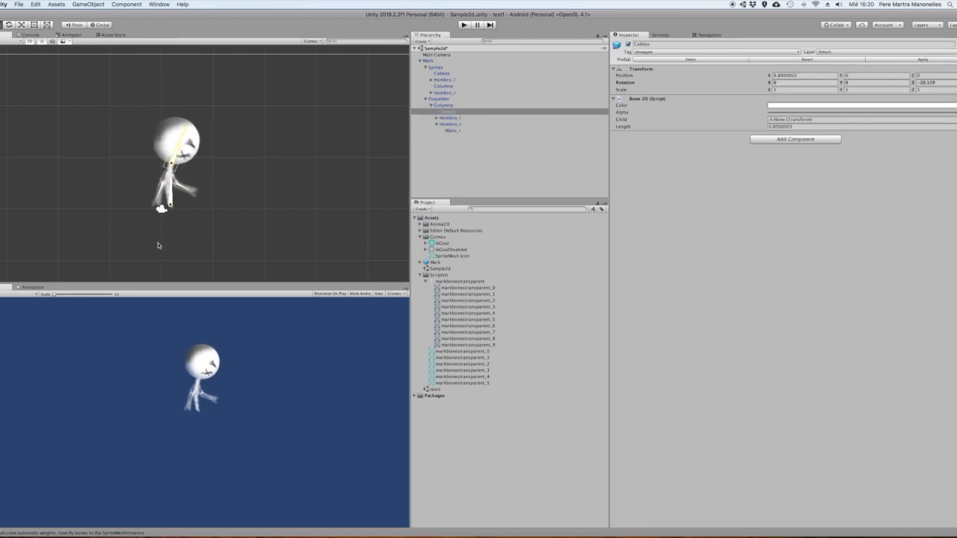
pyautogui.click(164, 198)
pyautogui.moveTo(165, 198); pyautogui.dragTo(173, 191)
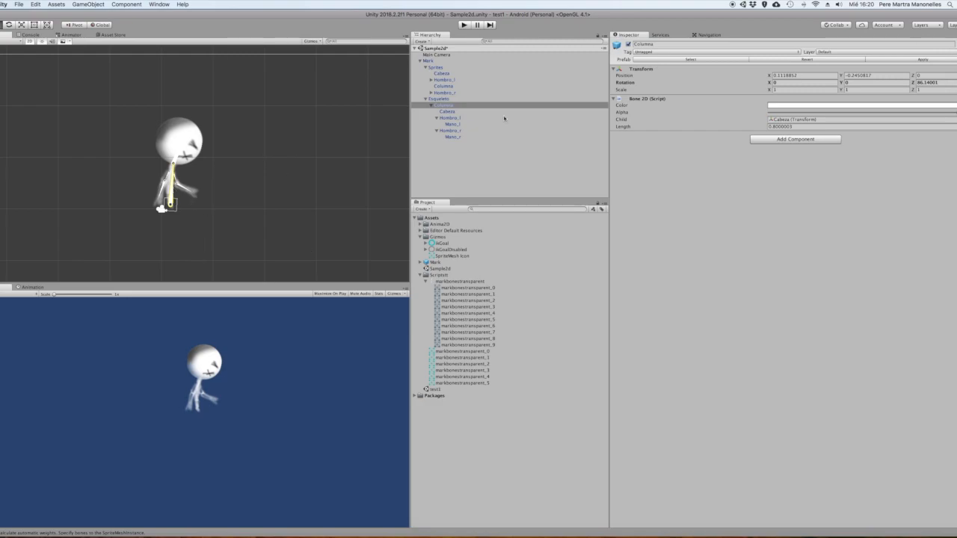
# Create an empty child object under Mark and name it IK
pyautogui.rightClick(431, 61)
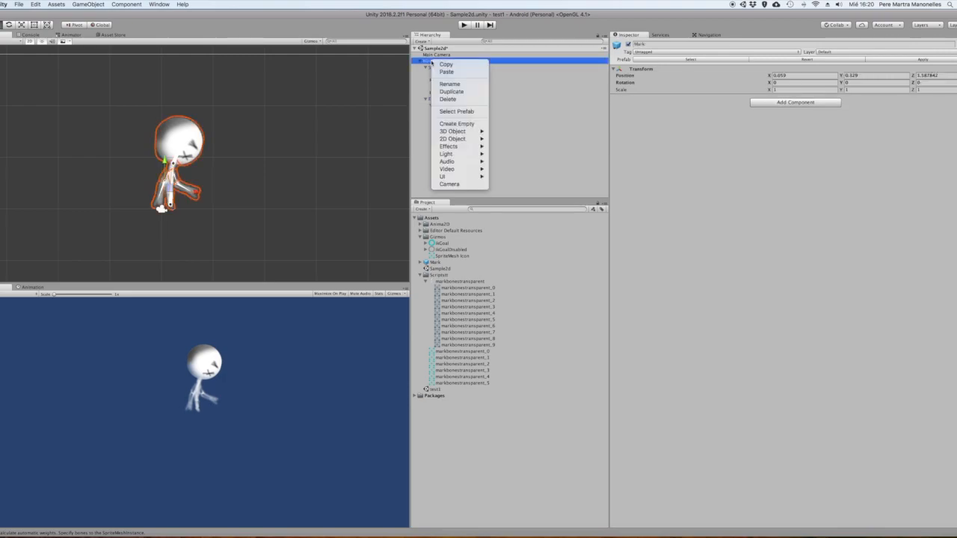
pyautogui.click(456, 123)
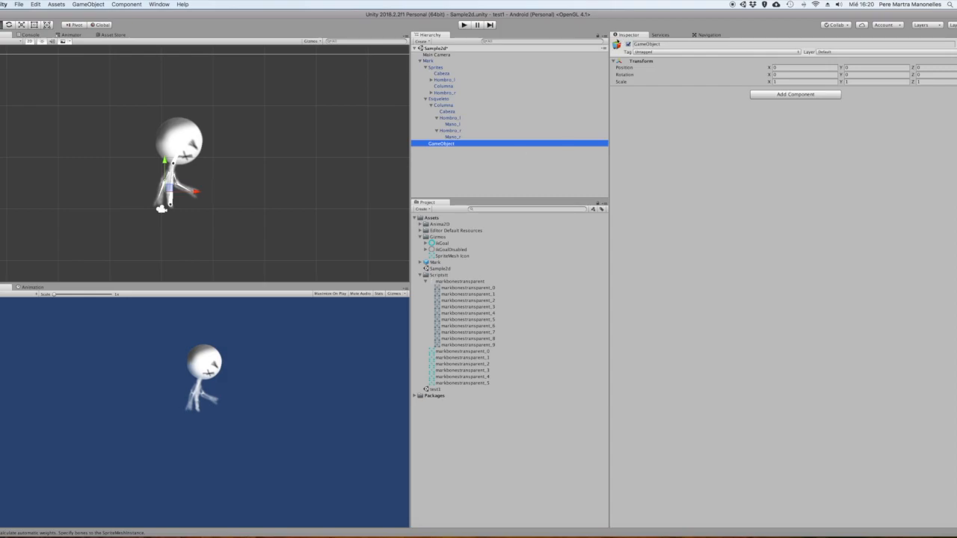
pyautogui.click(680, 44)
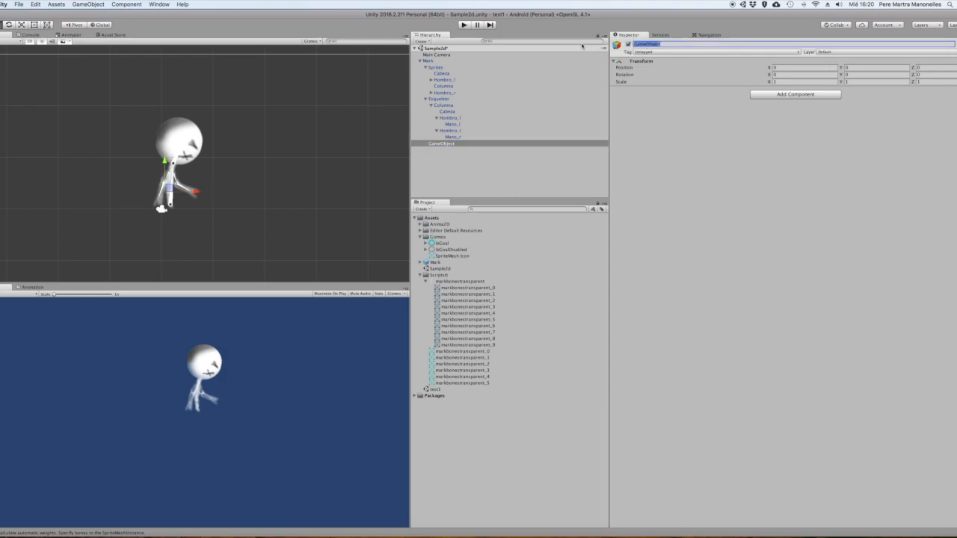
pyautogui.write('H')
# Add an IK Limb as a child of the IK object and name it left
pyautogui.click(439, 144)
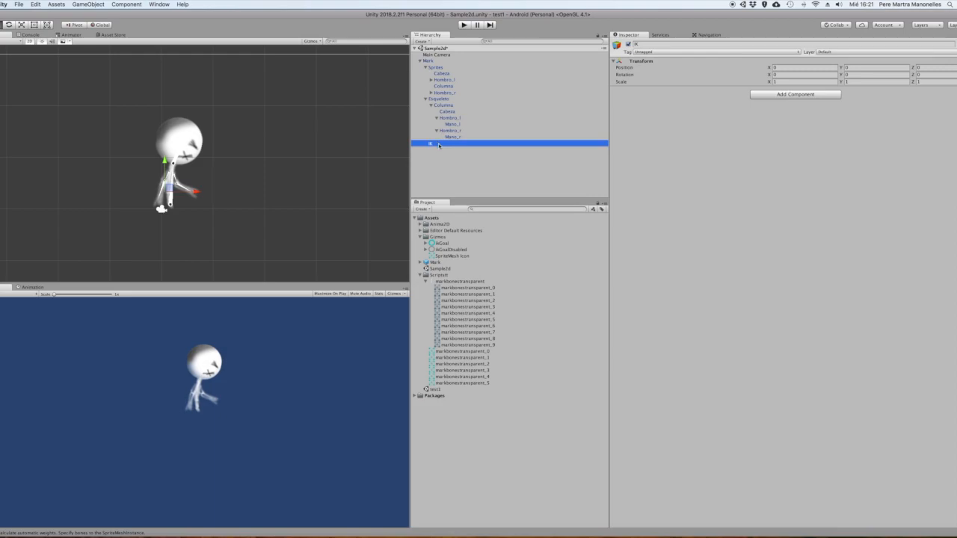
pyautogui.rightClick(439, 144)
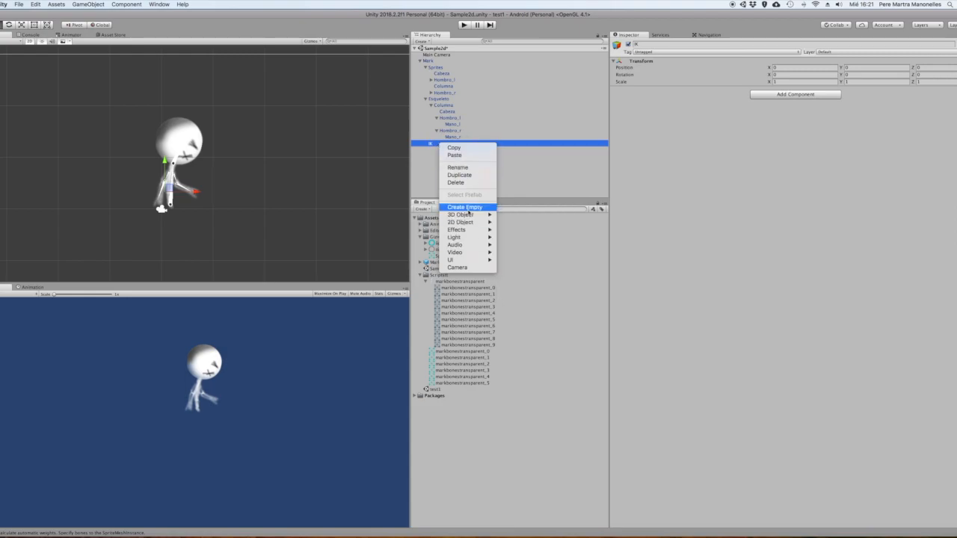
pyautogui.moveTo(464, 257)
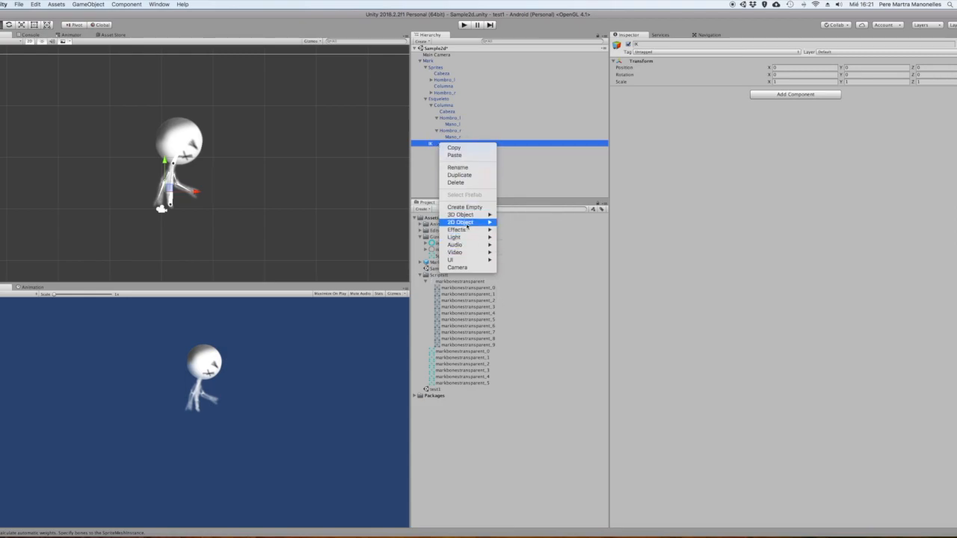
pyautogui.moveTo(468, 223)
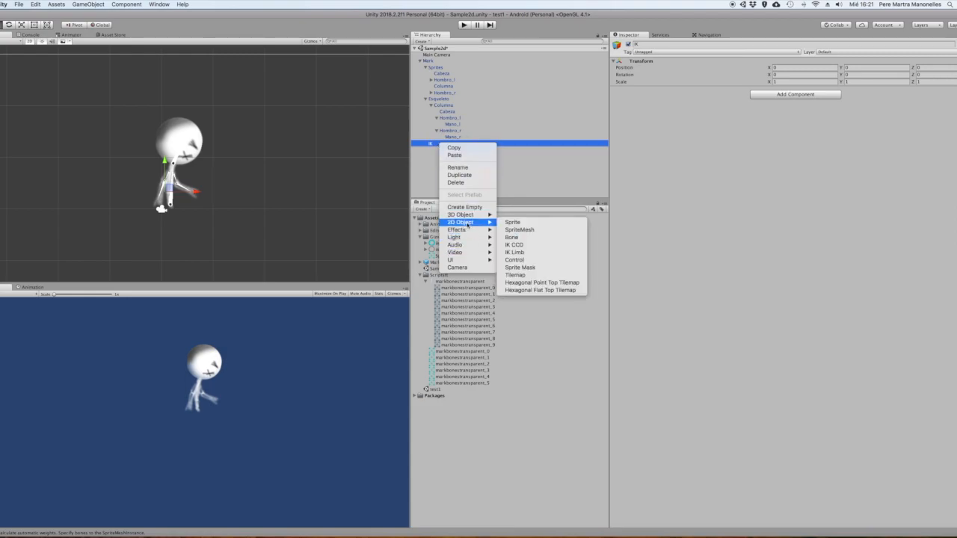
pyautogui.click(530, 252)
pyautogui.doubleClick(668, 44)
pyautogui.hotkey('shift', 'Up')
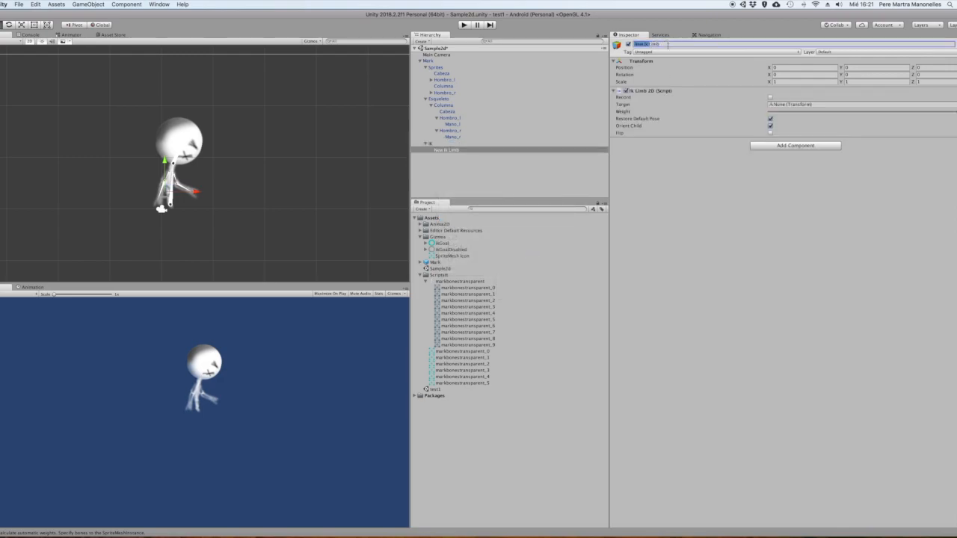
pyautogui.press('Left')
pyautogui.hotkey('shift', 'Right')
pyautogui.hotkey('shift', 'Right')
pyautogui.hotkey('shift', 'Right')
pyautogui.hotkey('shift', 'Right')
pyautogui.hotkey('shift', 'Right')
pyautogui.hotkey('shift', 'Right')
pyautogui.write('Ik')
# Place the left IK limb by the character's left hand, set Mano_l as its target and raise it to bend the arm
pyautogui.moveTo(169, 188); pyautogui.dragTo(154, 217)
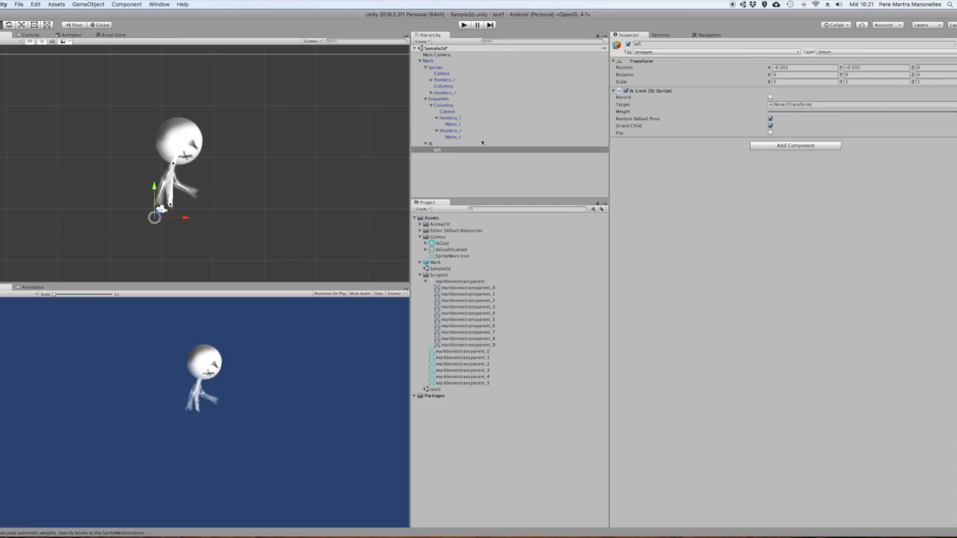
pyautogui.moveTo(457, 125); pyautogui.dragTo(829, 104)
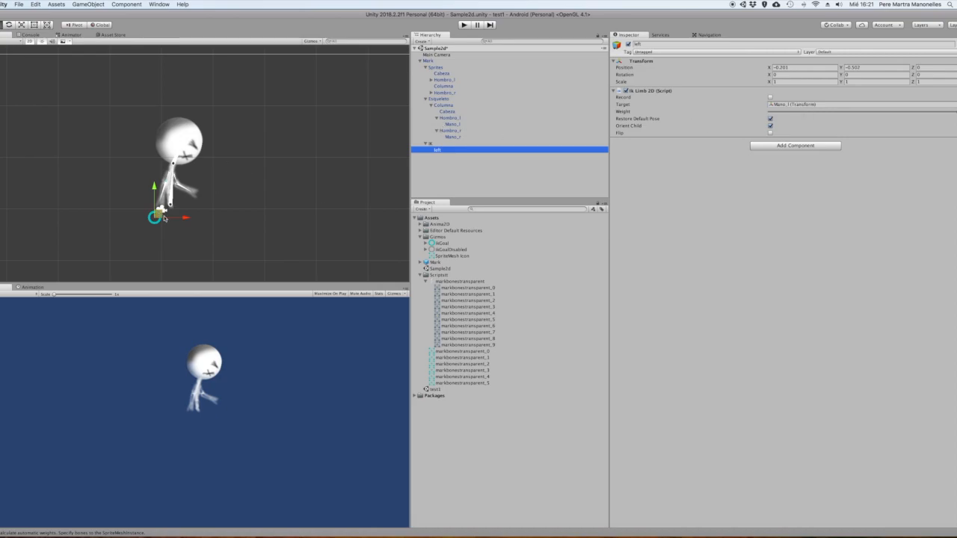
pyautogui.moveTo(157, 216); pyautogui.dragTo(159, 192)
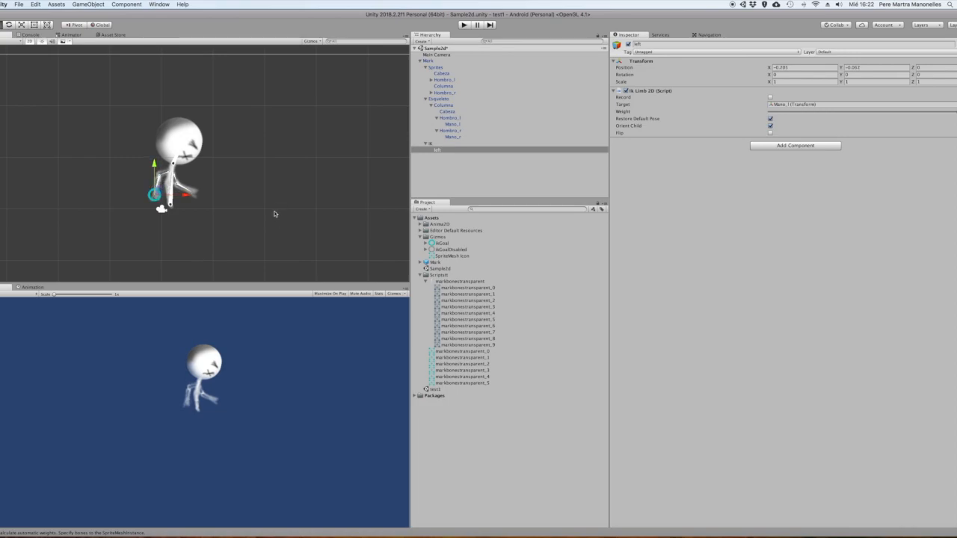
# Add a second IK Limb under the IK object, name it right and set Mano_r as its target
pyautogui.click(434, 145)
pyautogui.rightClick(435, 143)
pyautogui.moveTo(469, 224)
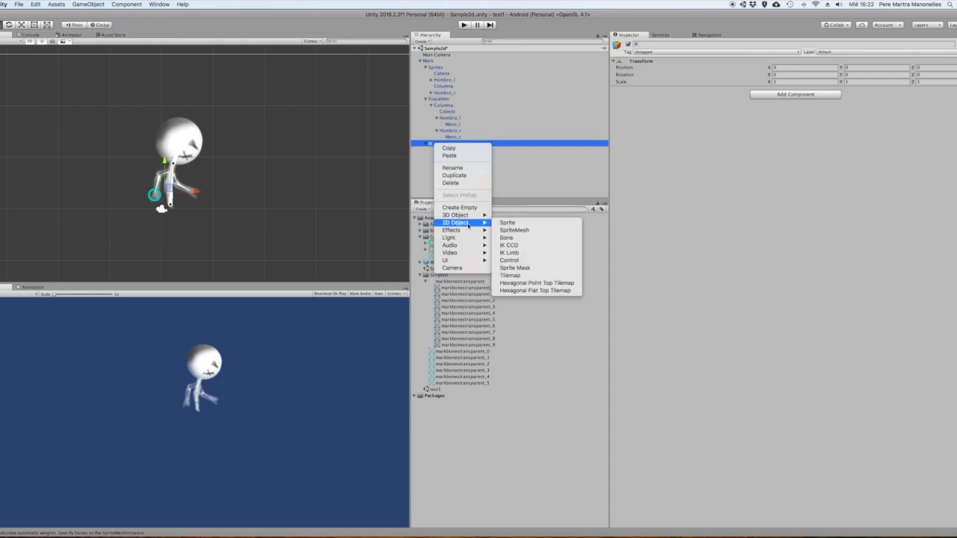
pyautogui.click(509, 253)
pyautogui.click(684, 45)
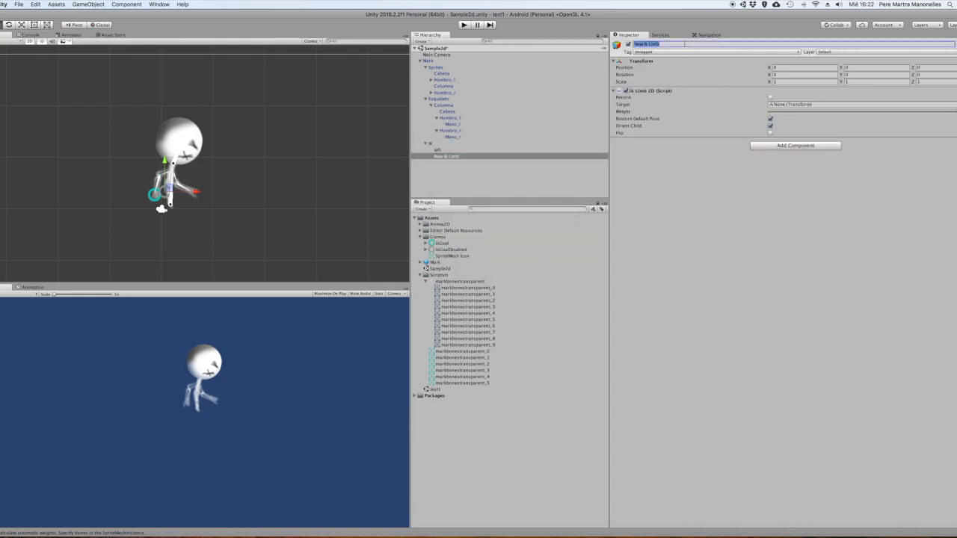
pyautogui.write('right')
pyautogui.press('Return')
pyautogui.moveTo(453, 136); pyautogui.dragTo(785, 104)
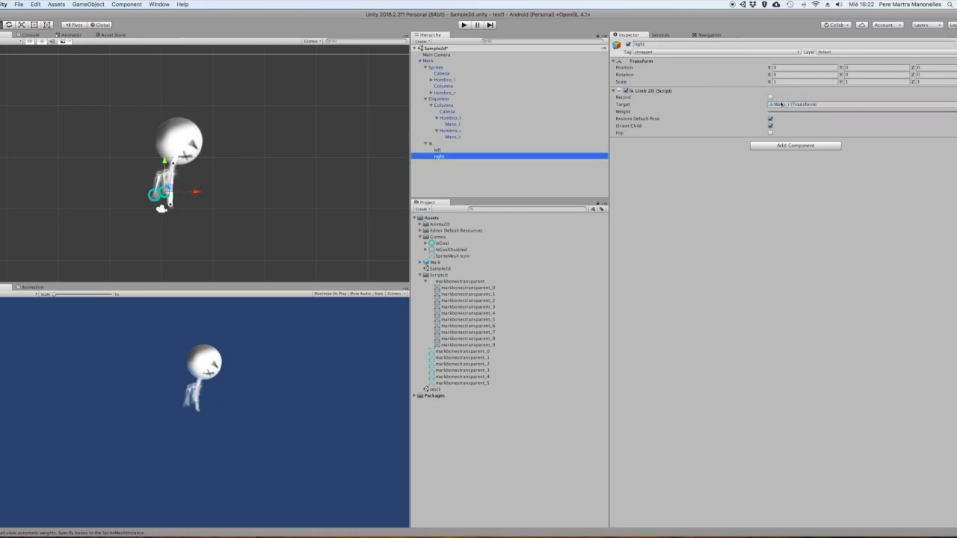
# Move the right and left IK limbs and their IK parent in the scene to test how both arms follow
pyautogui.moveTo(166, 190); pyautogui.dragTo(196, 184)
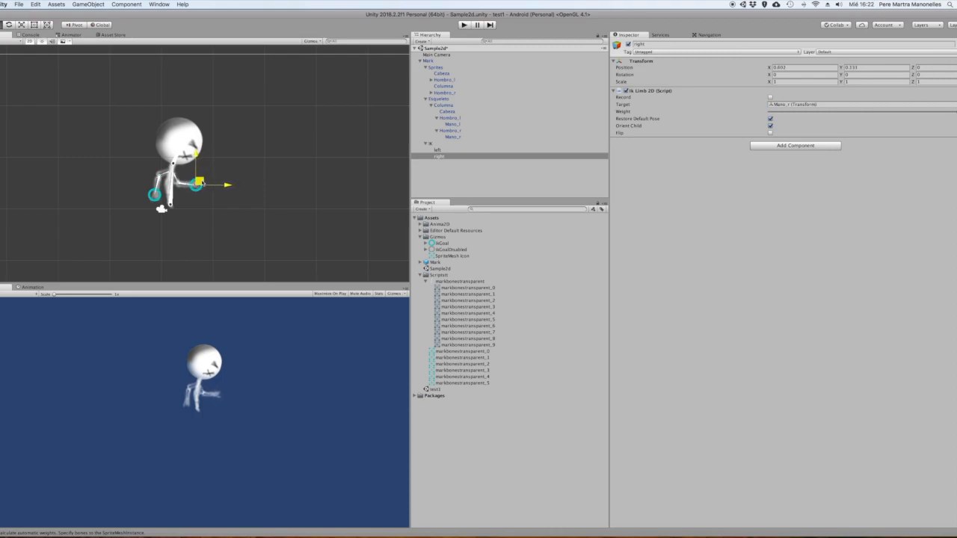
pyautogui.click(439, 143)
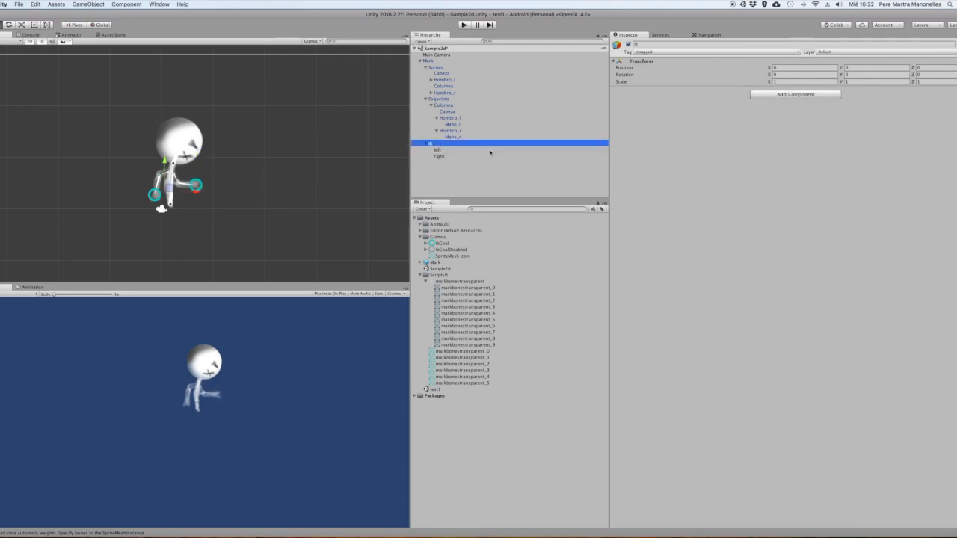
pyautogui.click(456, 151)
pyautogui.moveTo(157, 194); pyautogui.dragTo(193, 191)
pyautogui.click(413, 143)
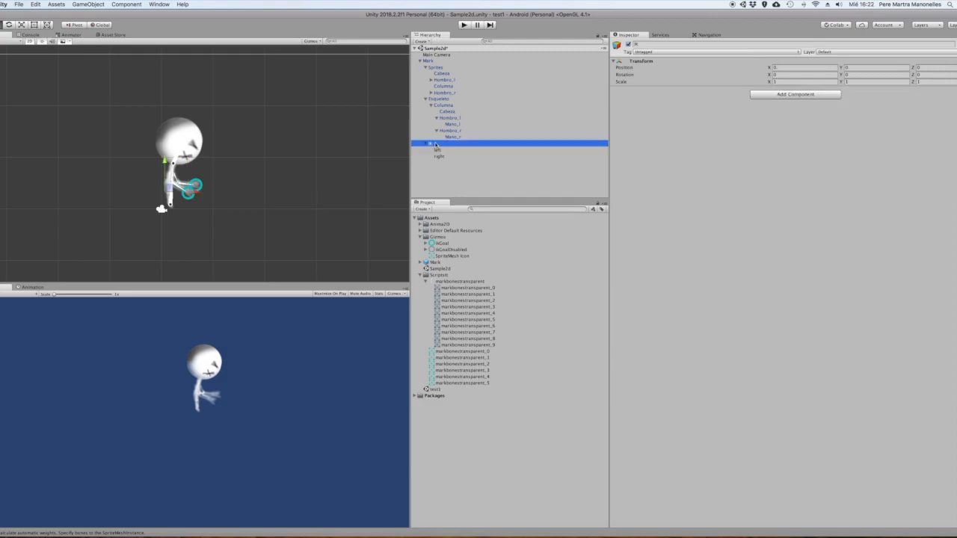
pyautogui.click(171, 187)
pyautogui.moveTo(170, 188)
pyautogui.mouseDown()
pyautogui.moveTo(171, 163)
pyautogui.moveTo(162, 184)
pyautogui.moveTo(171, 152)
pyautogui.moveTo(166, 196)
pyautogui.moveTo(164, 183)
pyautogui.mouseUp()
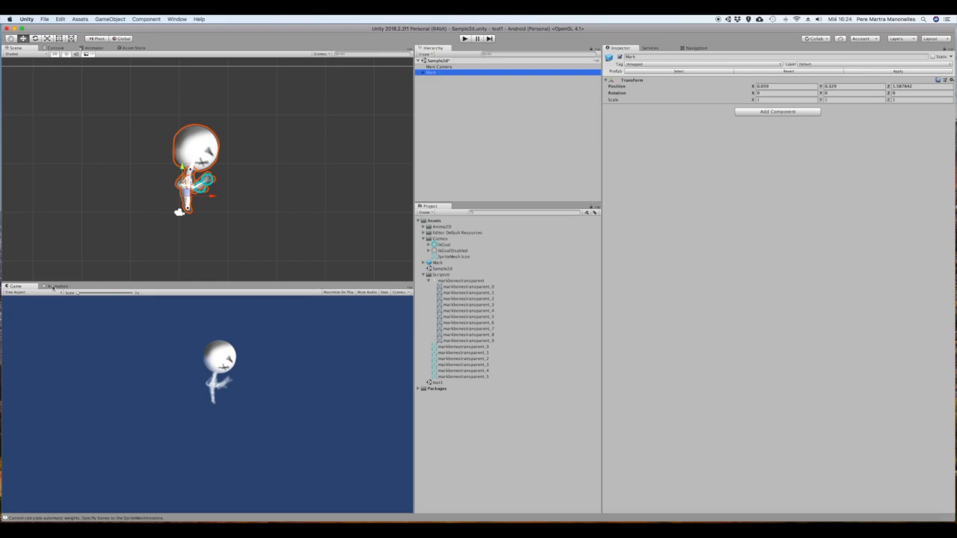
# Create an animation clip for Mark and save it in Assets as mark_espera
pyautogui.click(59, 286)
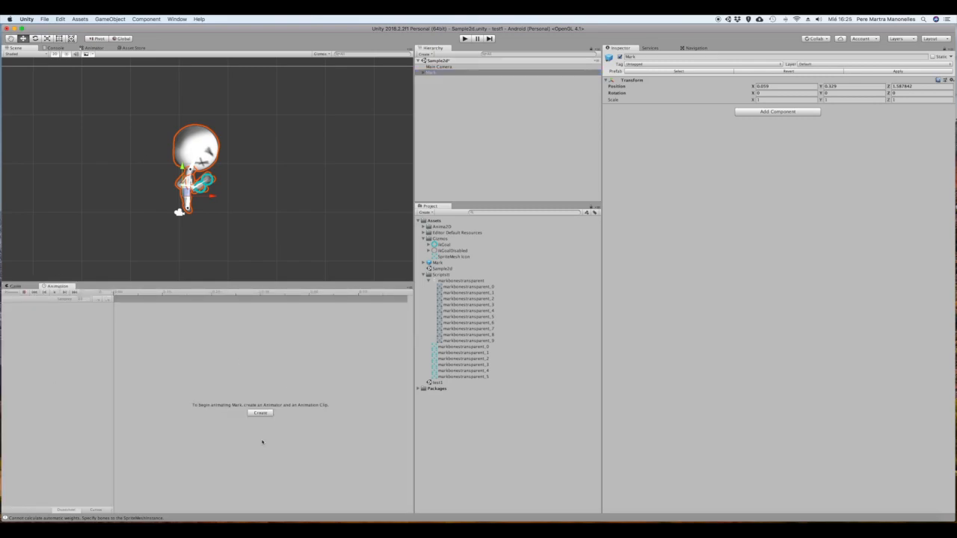
pyautogui.click(260, 413)
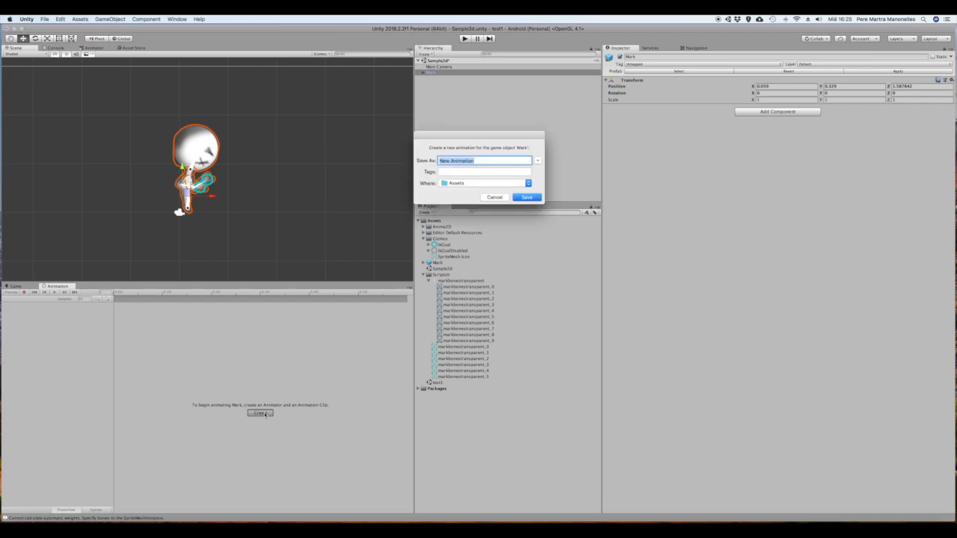
pyautogui.write('mark_espera')
pyautogui.click(528, 198)
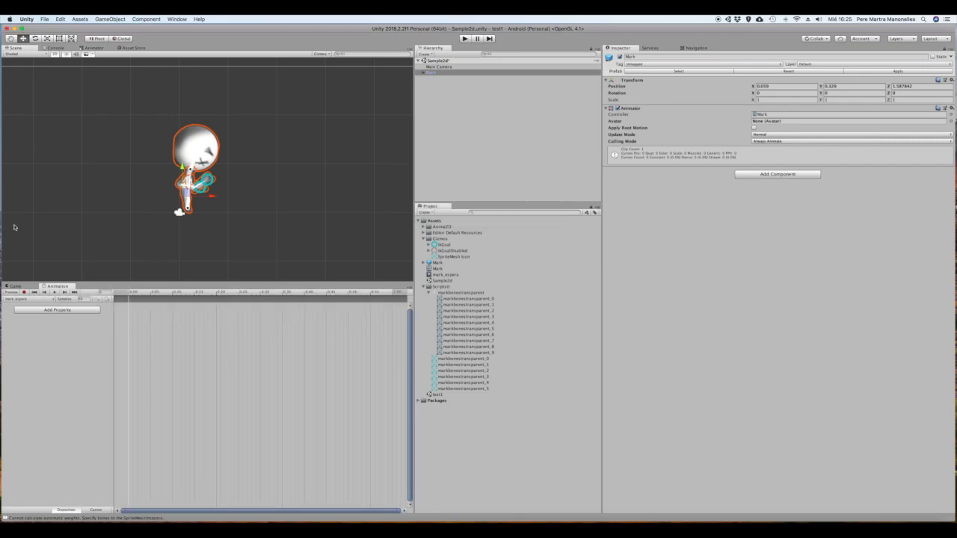
# Start recording mark_espera and key a raised IK parent and a rotated head bone at frame 5
pyautogui.click(24, 293)
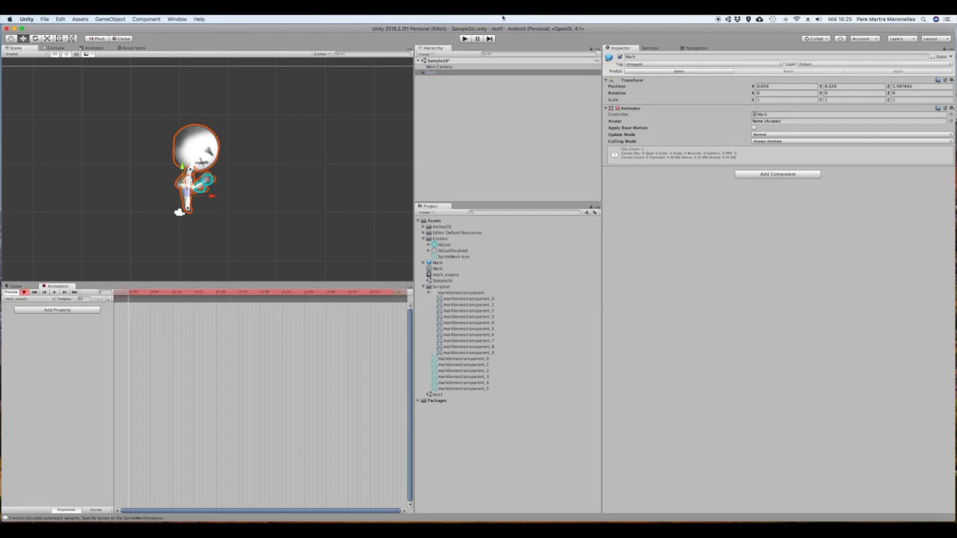
pyautogui.click(424, 73)
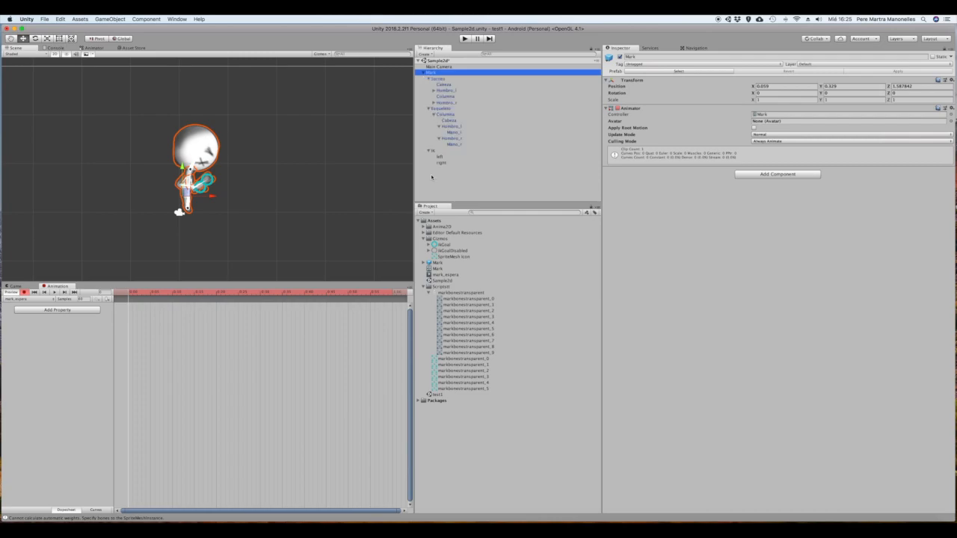
pyautogui.click(433, 151)
pyautogui.moveTo(186, 192); pyautogui.dragTo(190, 170)
pyautogui.click(150, 292)
pyautogui.click(433, 152)
# At frame 10, key a backward tilt of the Cabeza bone and raise the left IK limb toward the head
pyautogui.click(173, 293)
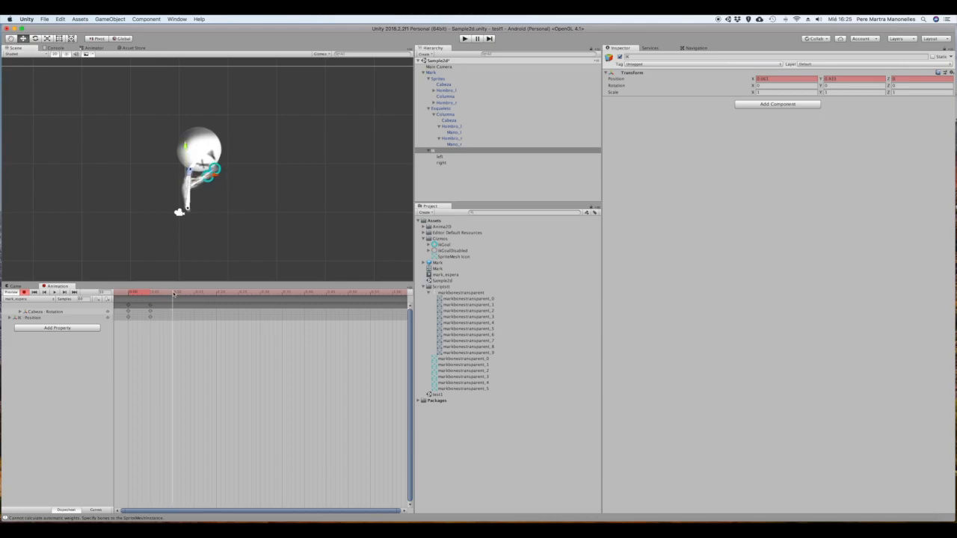
pyautogui.moveTo(198, 162); pyautogui.dragTo(196, 161)
pyautogui.click(195, 159)
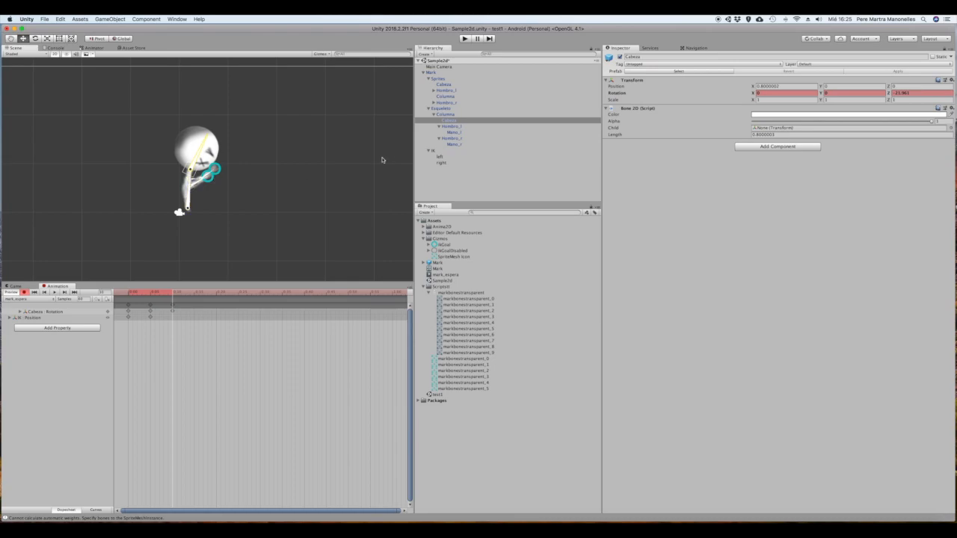
pyautogui.click(456, 156)
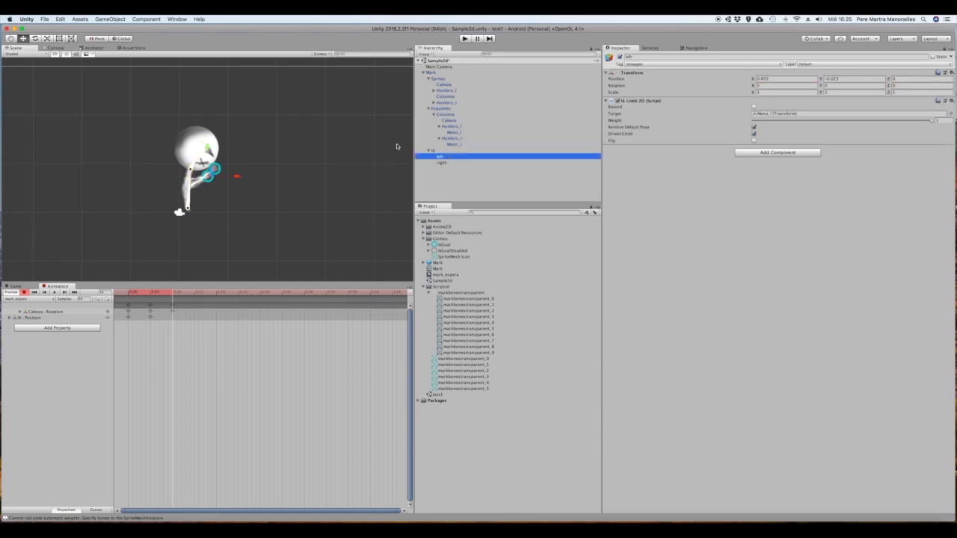
pyautogui.moveTo(213, 171); pyautogui.dragTo(207, 155)
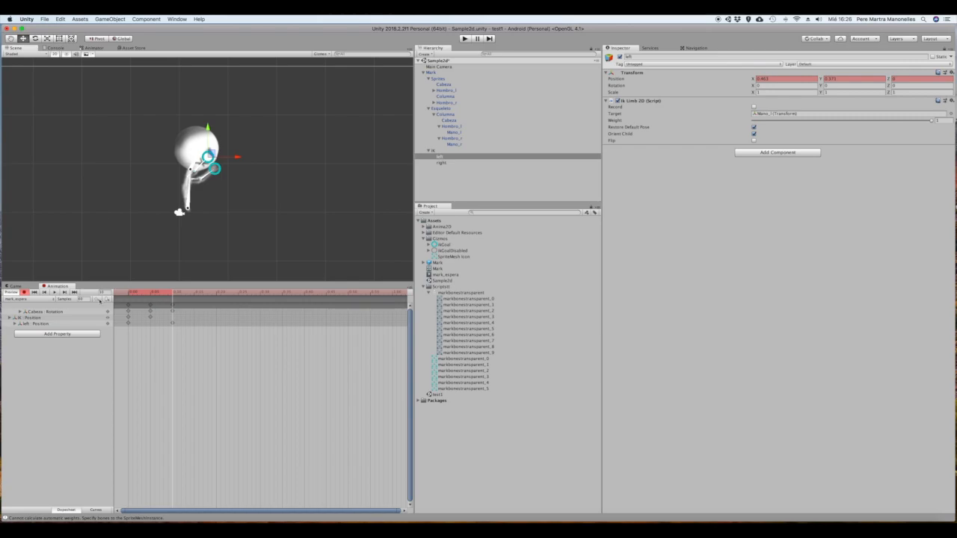
# Play the mark_espera clip and set its sample rate to 2 to slow it down
pyautogui.click(54, 293)
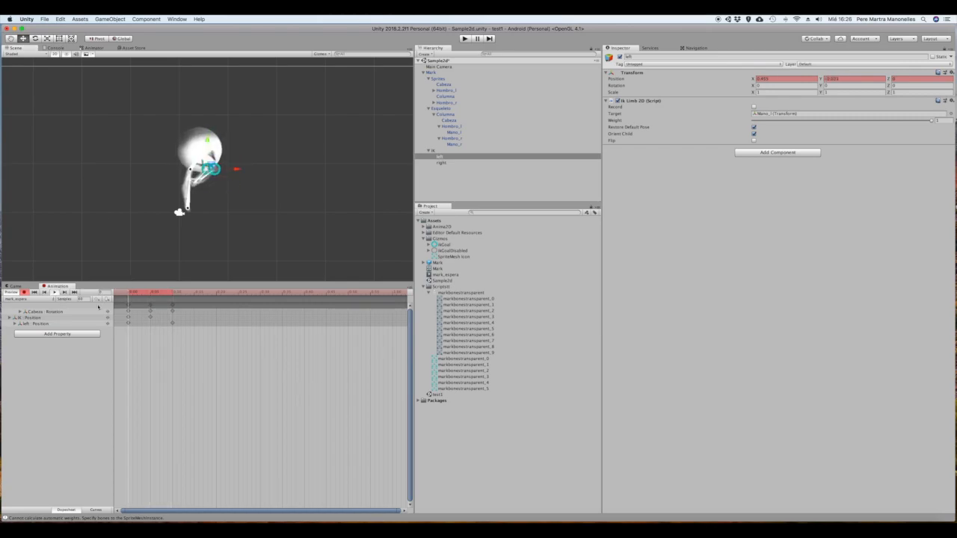
pyautogui.click(80, 298)
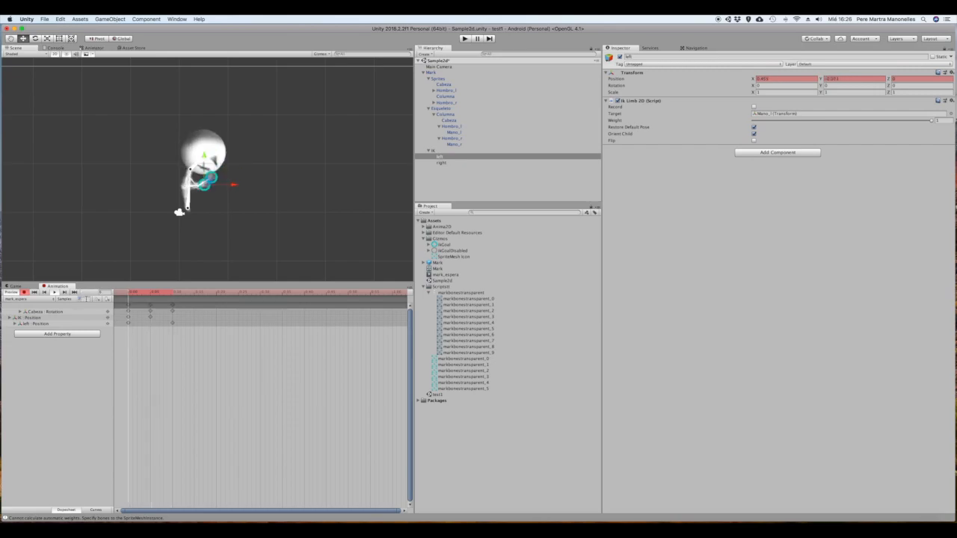
pyautogui.write('2')
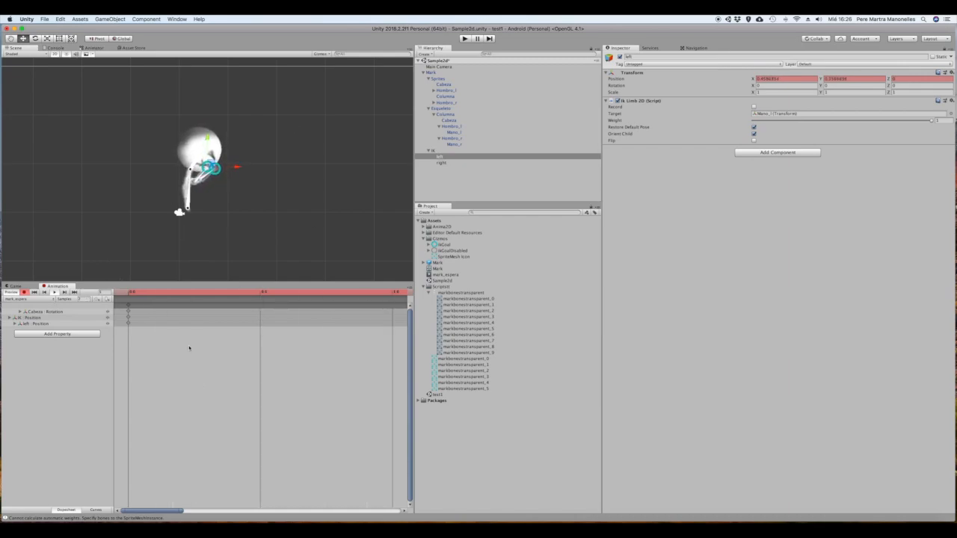
# Run the scene in the Game view to check the waiting animation
pyautogui.click(15, 287)
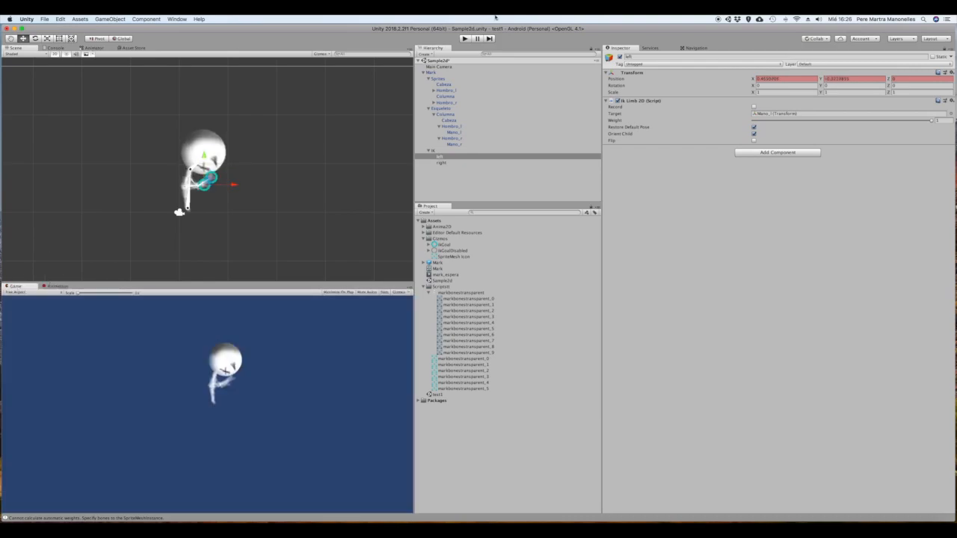
pyautogui.click(463, 39)
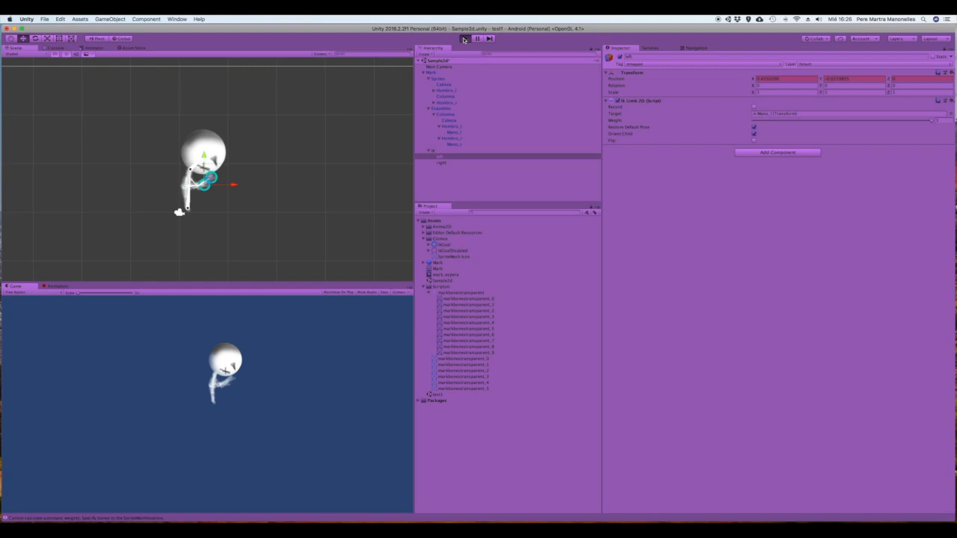